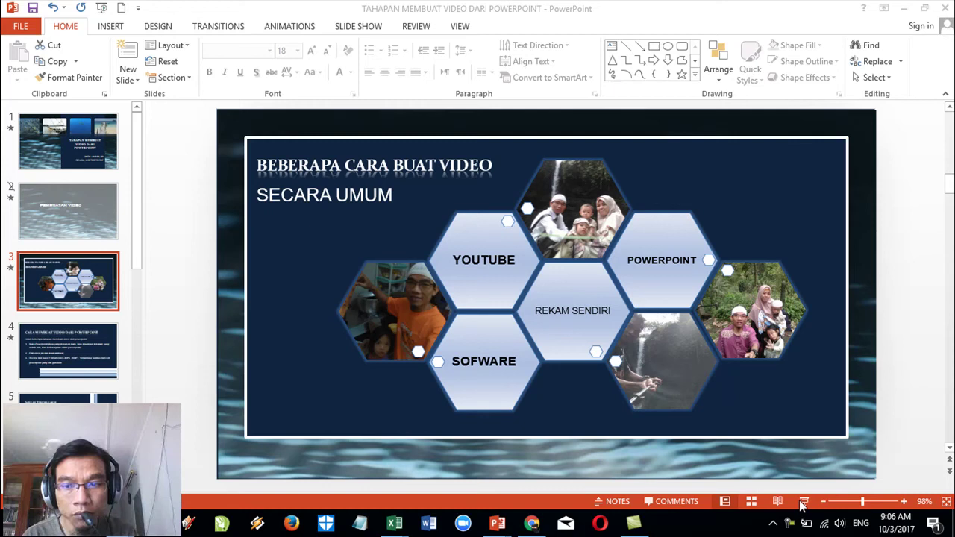
# Step: Briefly play the slide show from the current slide, then end it
pyautogui.click(802, 504)
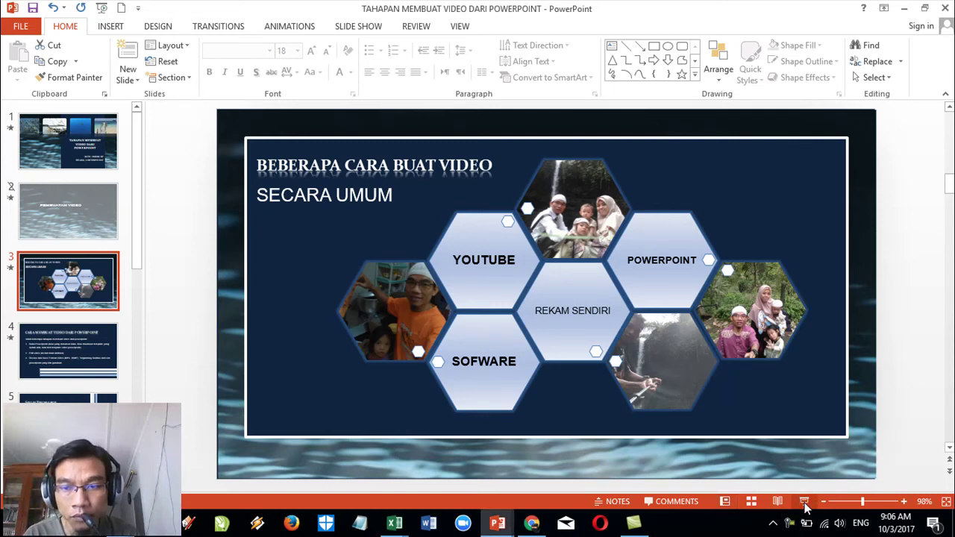
pyautogui.click(803, 502)
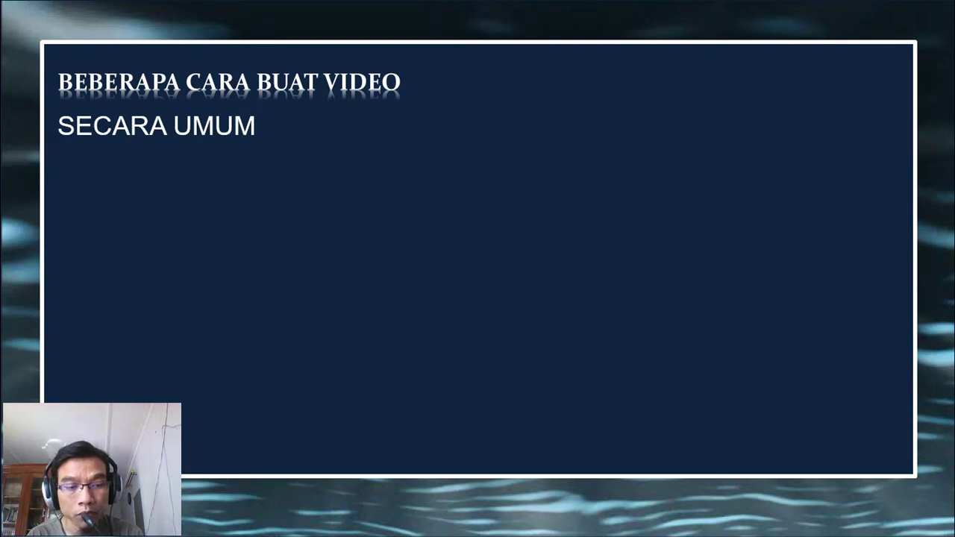
pyautogui.press('Escape')
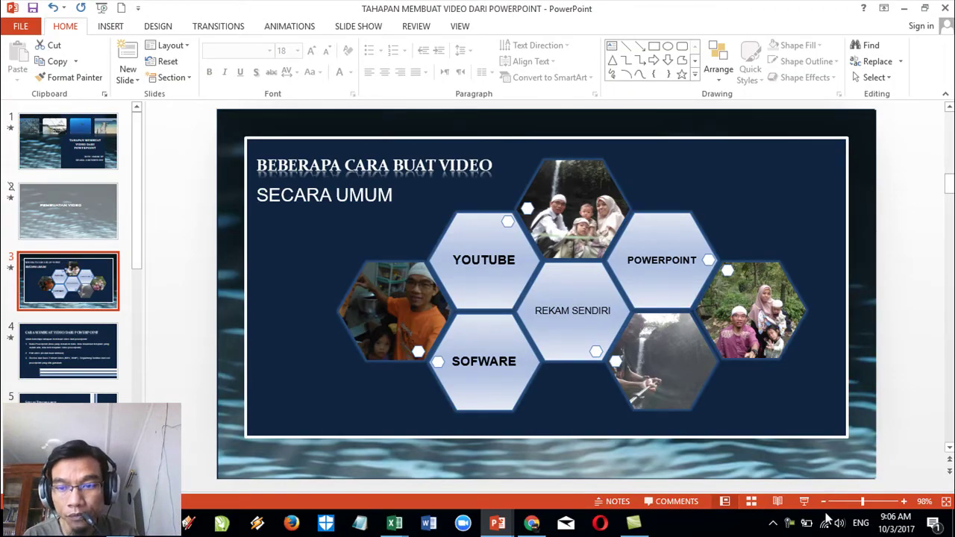
# Step: Check the connected Wi-Fi network's options in the taskbar network list
pyautogui.click(826, 523)
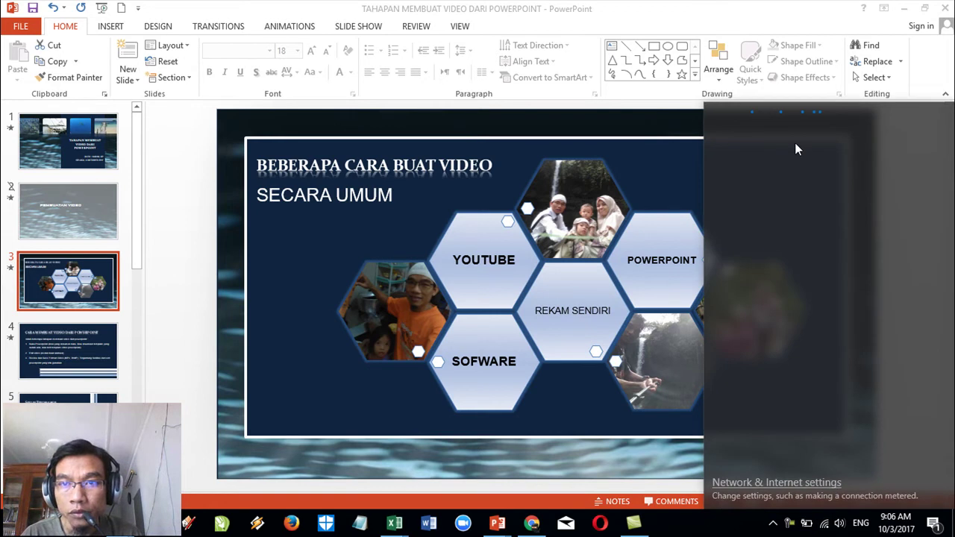
pyautogui.click(791, 132)
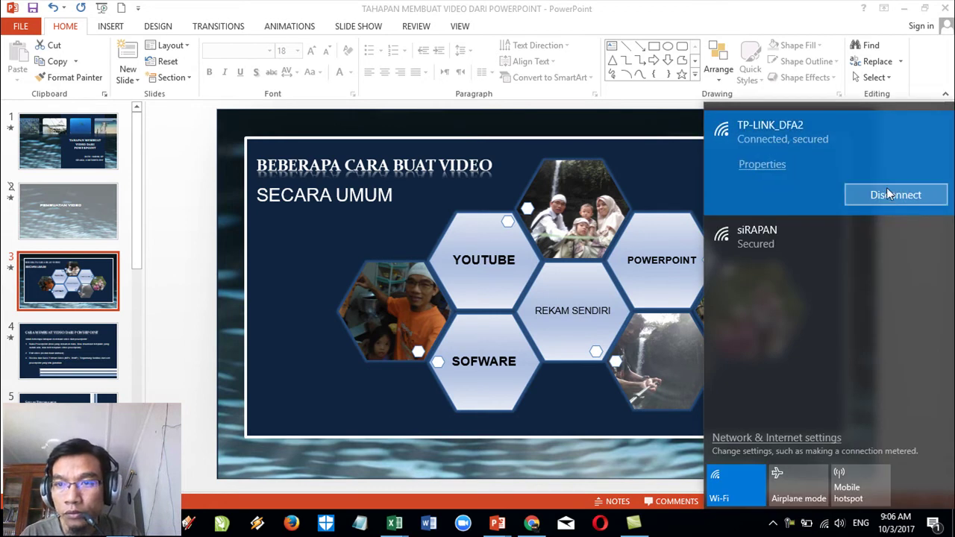
pyautogui.click(193, 267)
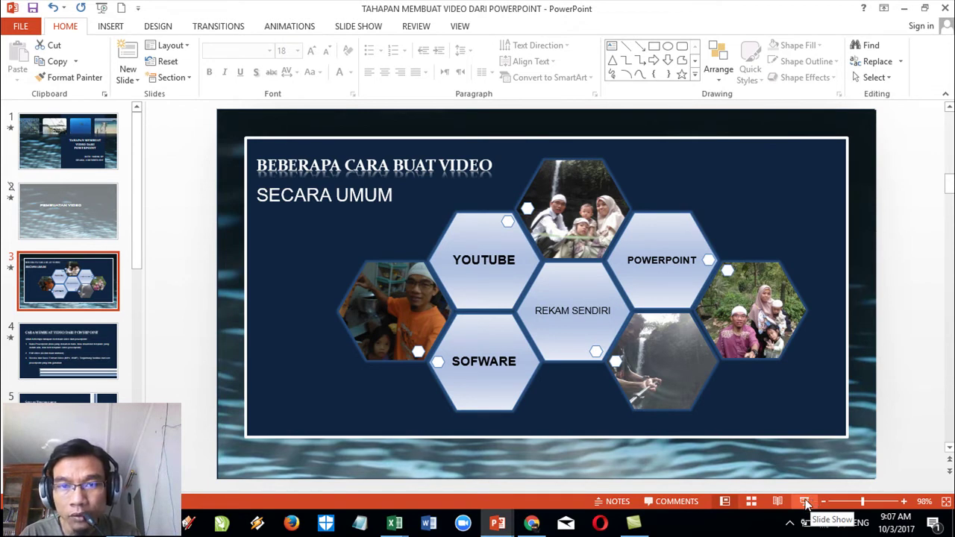
# Step: Run the slide show from slide 1 and advance to 'BEBERAPA CARA BUAT VIDEO SECARA UMUM'
pyautogui.press('Home')
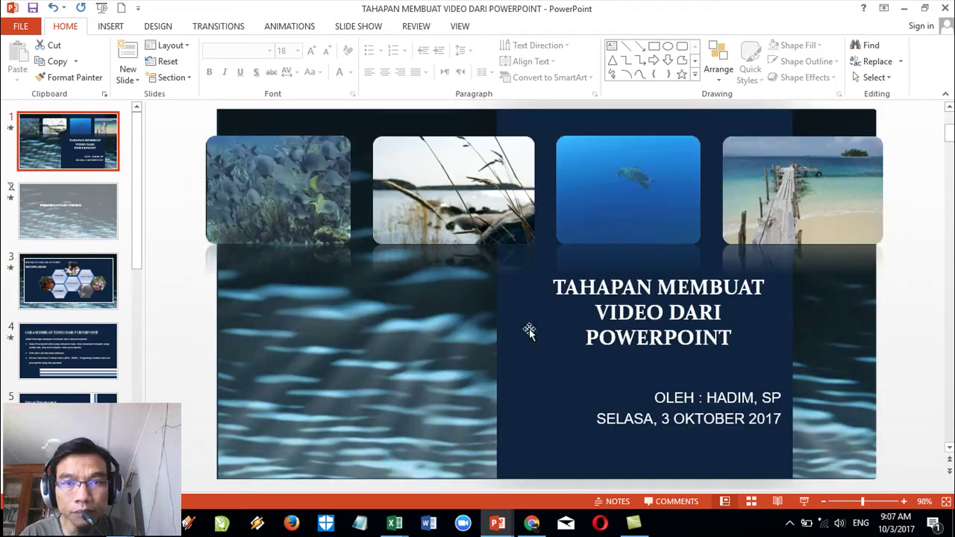
pyautogui.press('F5')
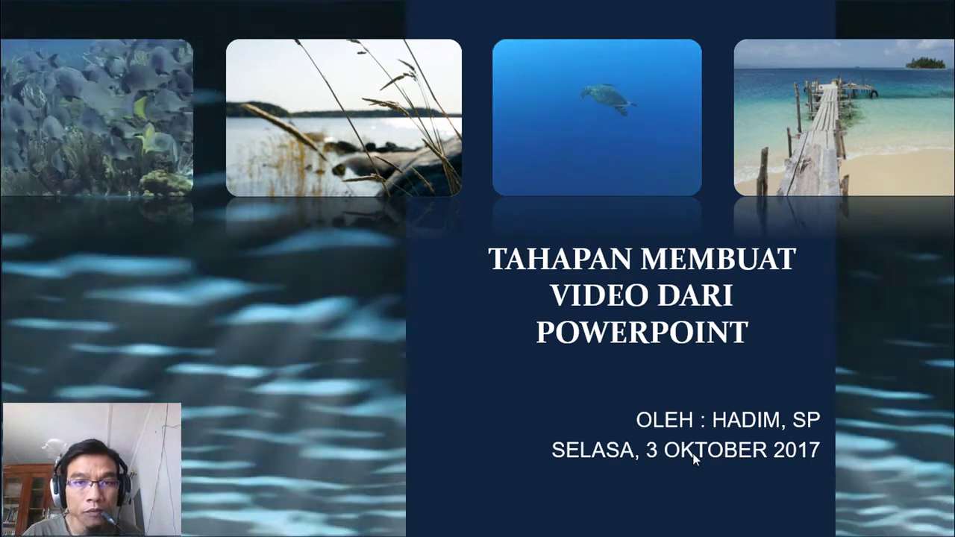
pyautogui.click(693, 454)
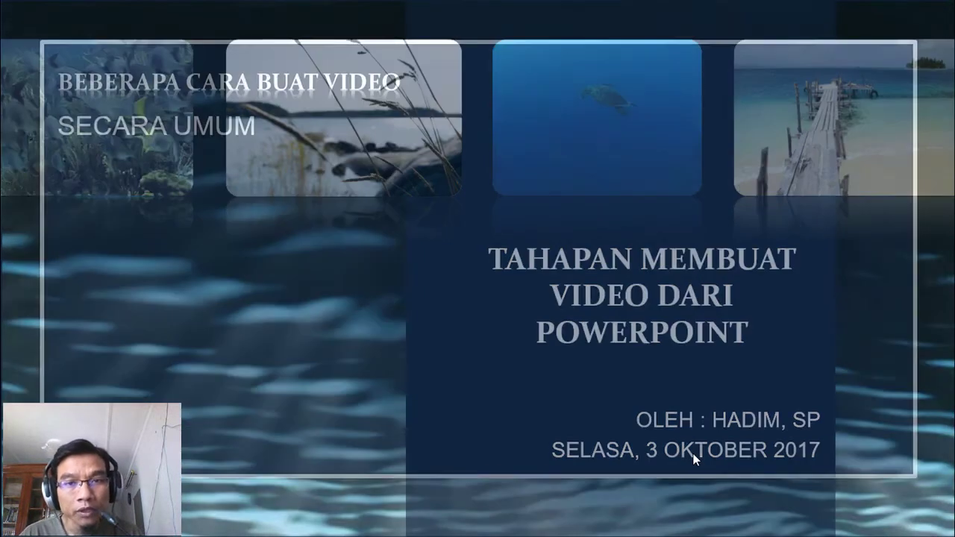
# Step: Play the YOUTUBE, SOFWARE, POWERPOINT, REKAM SENDIRI and photo hexagon animations in turn
pyautogui.press('Right')
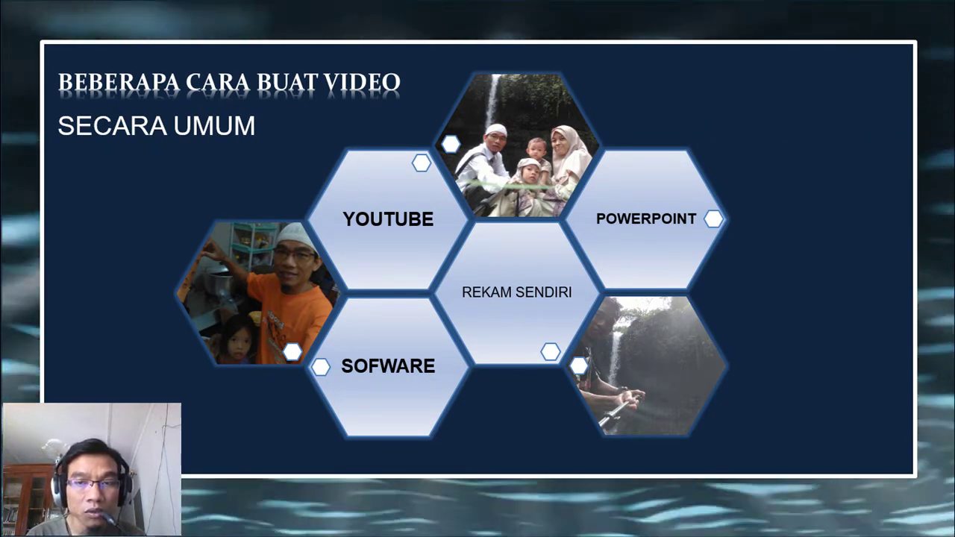
# Step: Reveal the last family-photo hexagon and advance past the hexagon slide
pyautogui.press('Right')
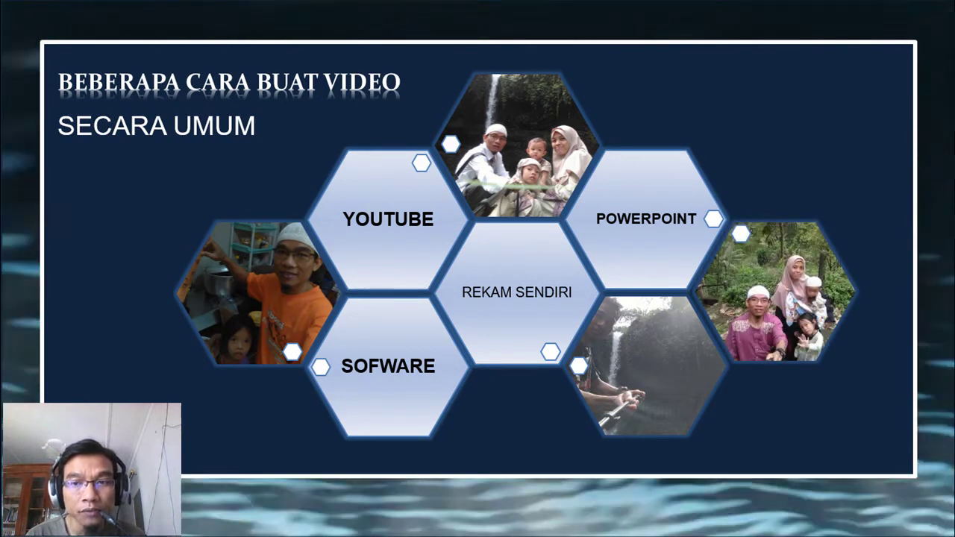
pyautogui.press('Right')
pyautogui.press('Right')
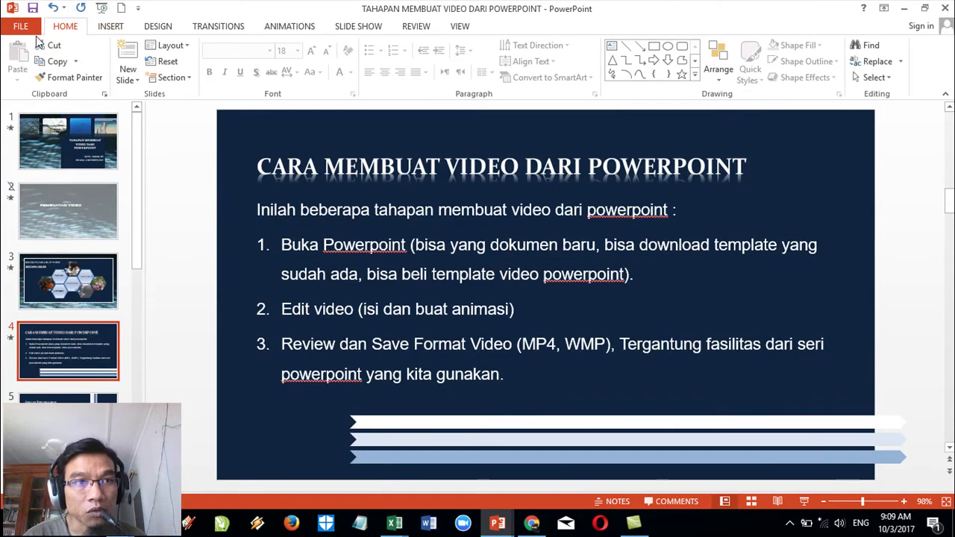
# Step: Create Presentation4 from the Ion theme using its blue colour variant
pyautogui.click(21, 27)
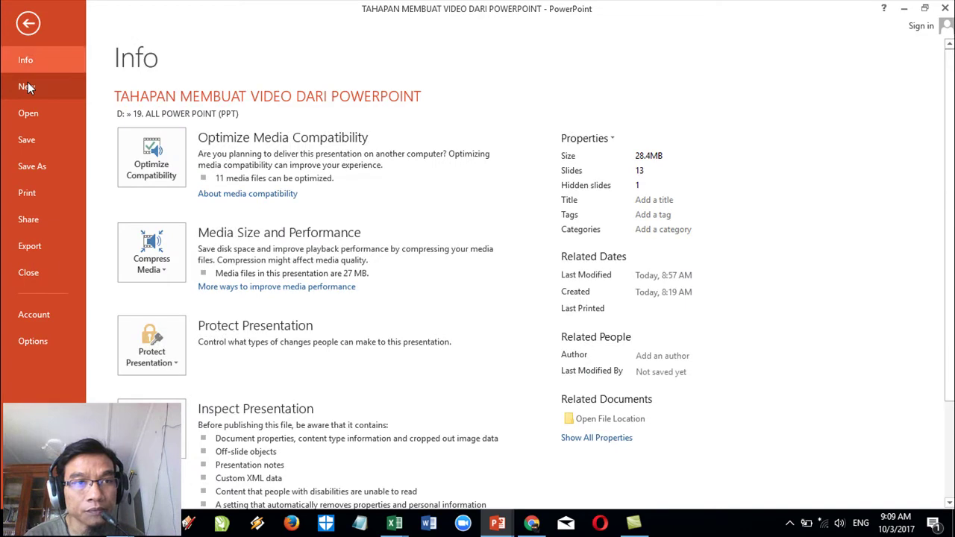
pyautogui.click(27, 86)
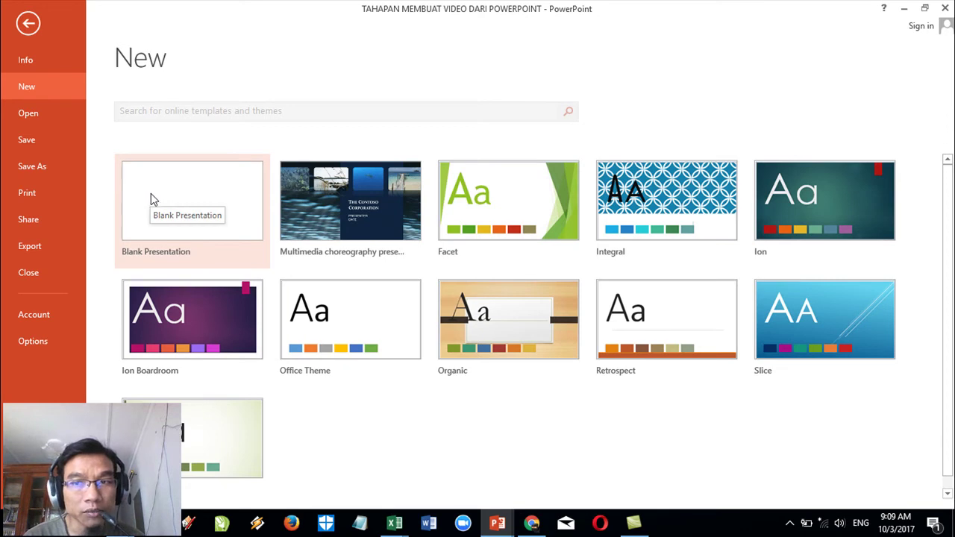
pyautogui.click(843, 215)
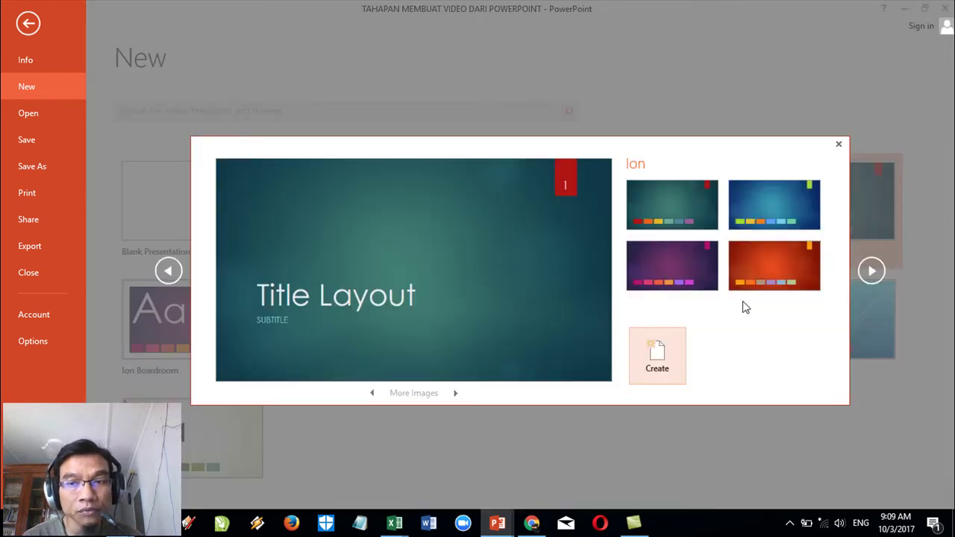
pyautogui.click(755, 285)
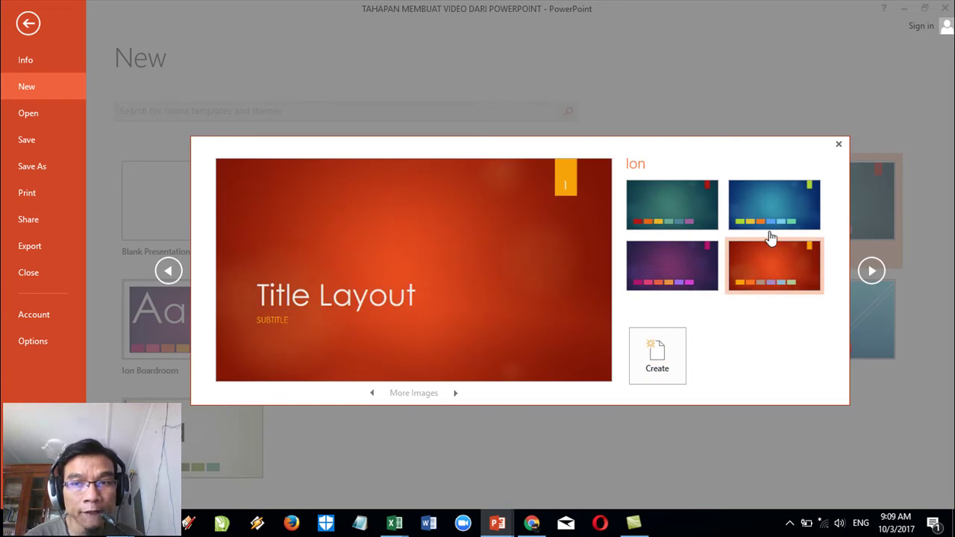
pyautogui.click(770, 230)
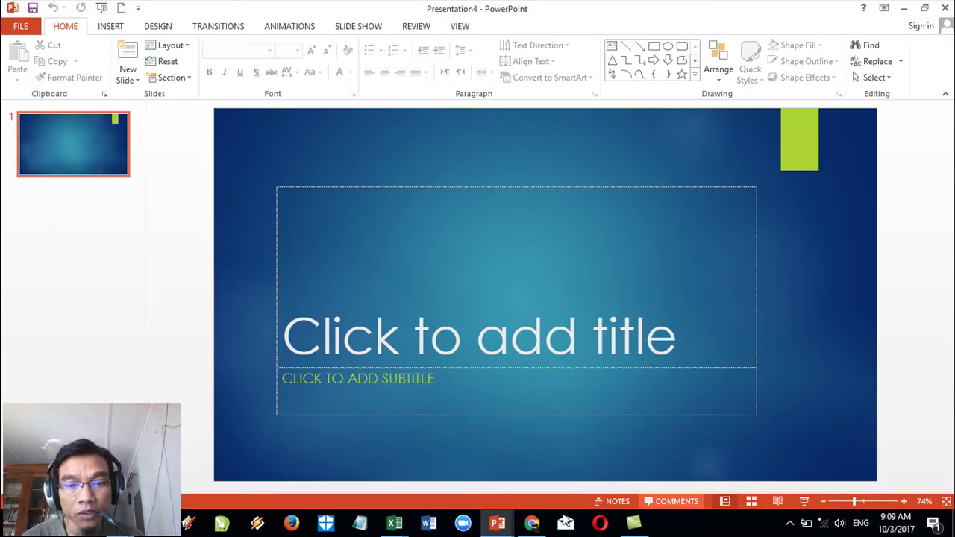
pyautogui.moveTo(514, 528)
pyautogui.click(521, 470)
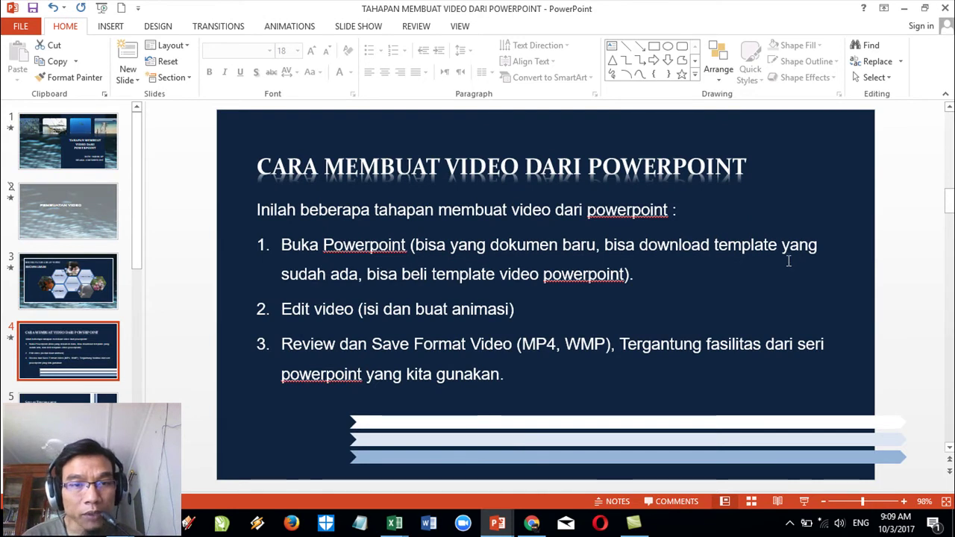
pyautogui.moveTo(512, 528)
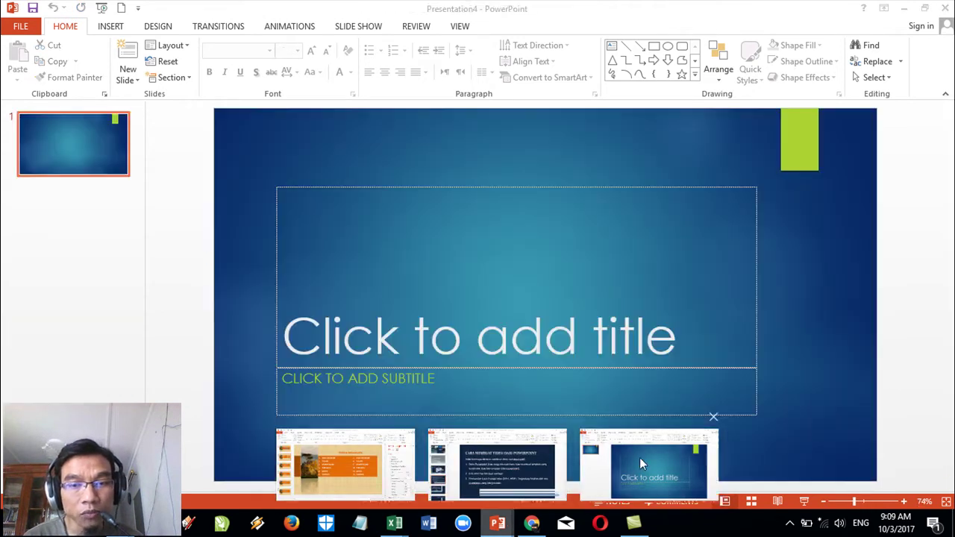
pyautogui.click(640, 457)
pyautogui.click(24, 28)
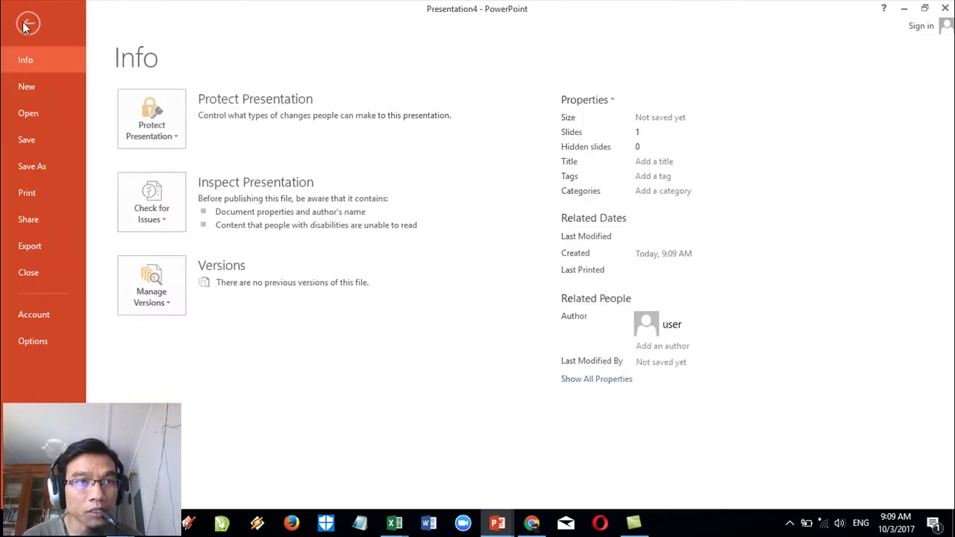
pyautogui.click(27, 88)
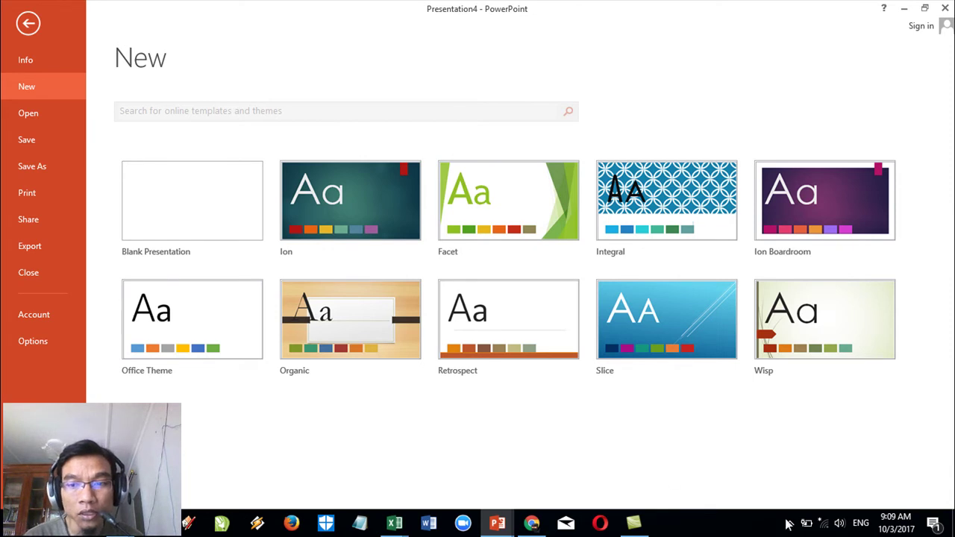
pyautogui.click(826, 525)
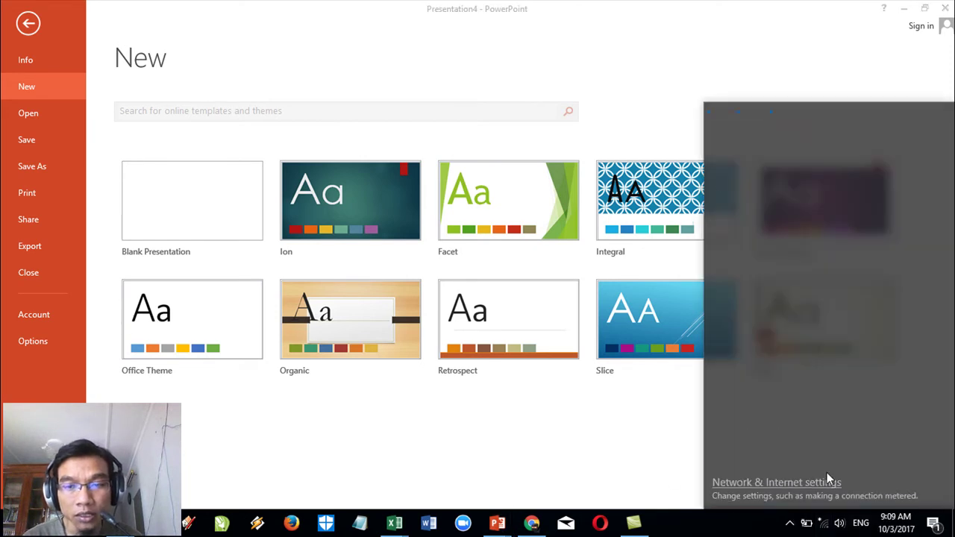
pyautogui.click(769, 150)
pyautogui.click(872, 194)
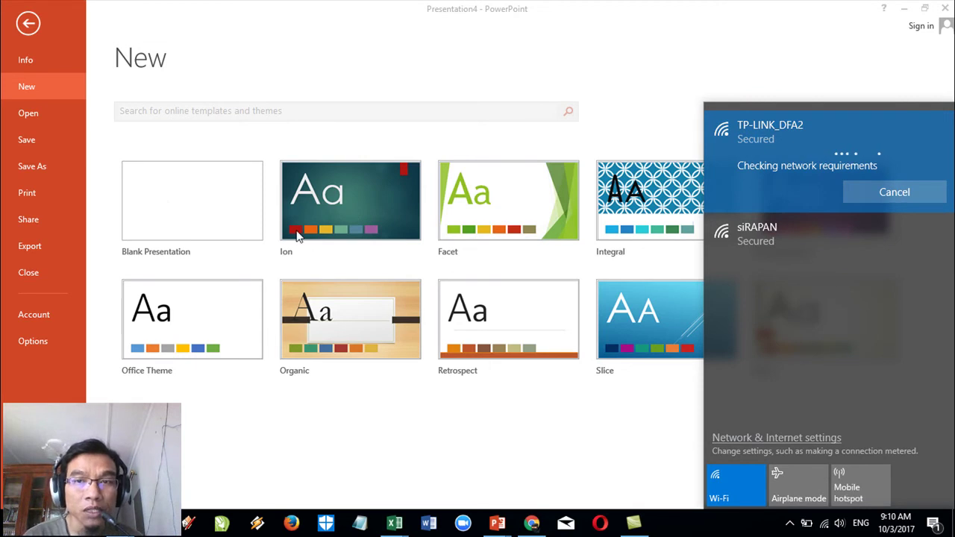
pyautogui.click(27, 25)
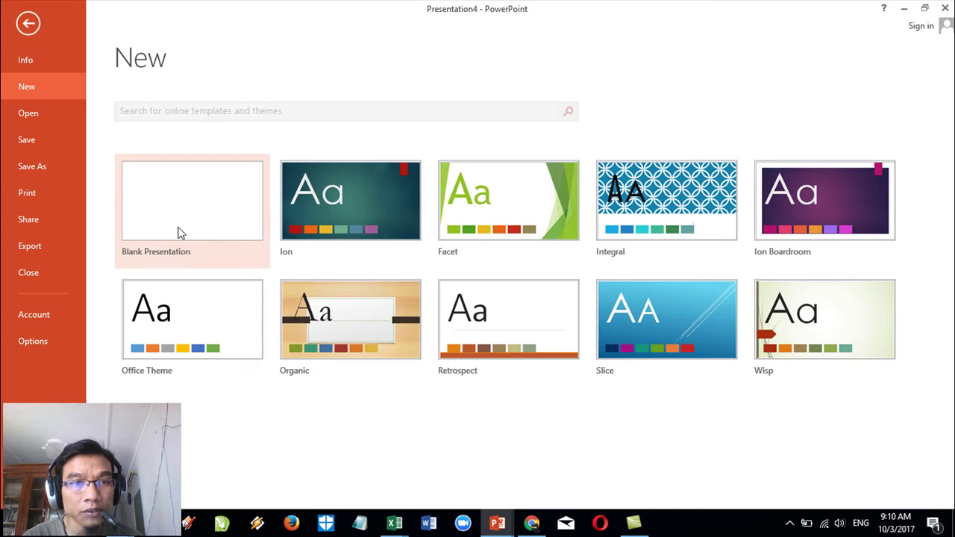
pyautogui.click(29, 24)
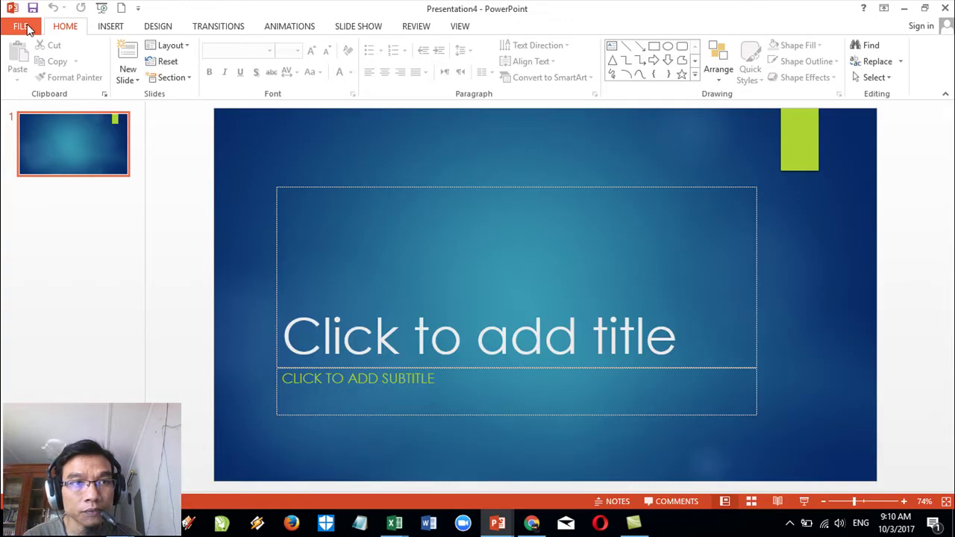
pyautogui.click(26, 28)
# Step: Search templates for 'Animation' and pick 'Animation slide: Picture buttons (widescreen)'
pyautogui.click(30, 88)
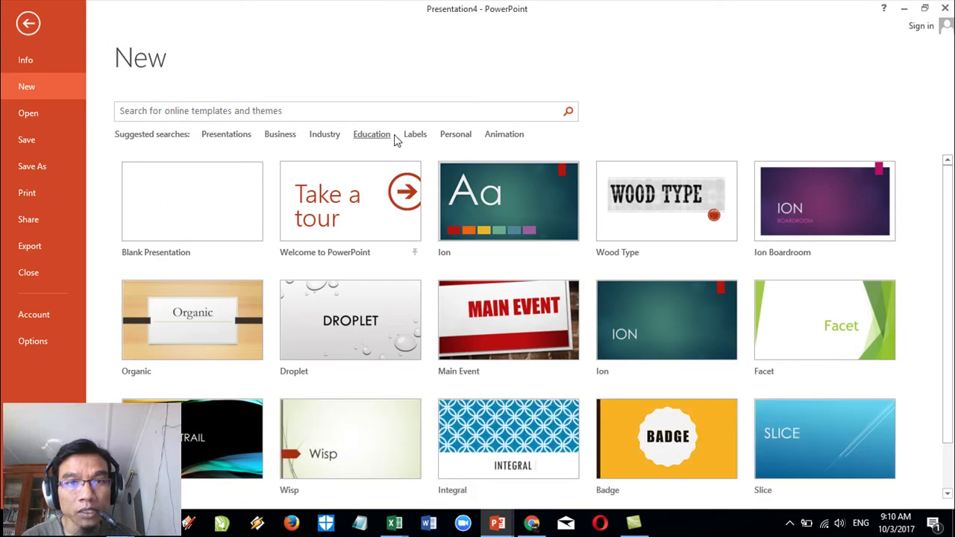
pyautogui.click(498, 136)
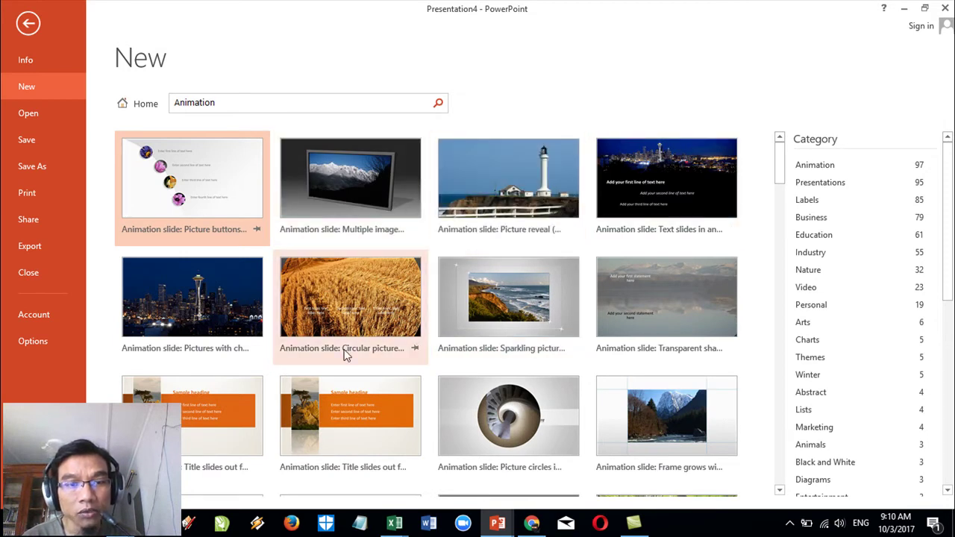
pyautogui.scroll(-3, 345, 355)
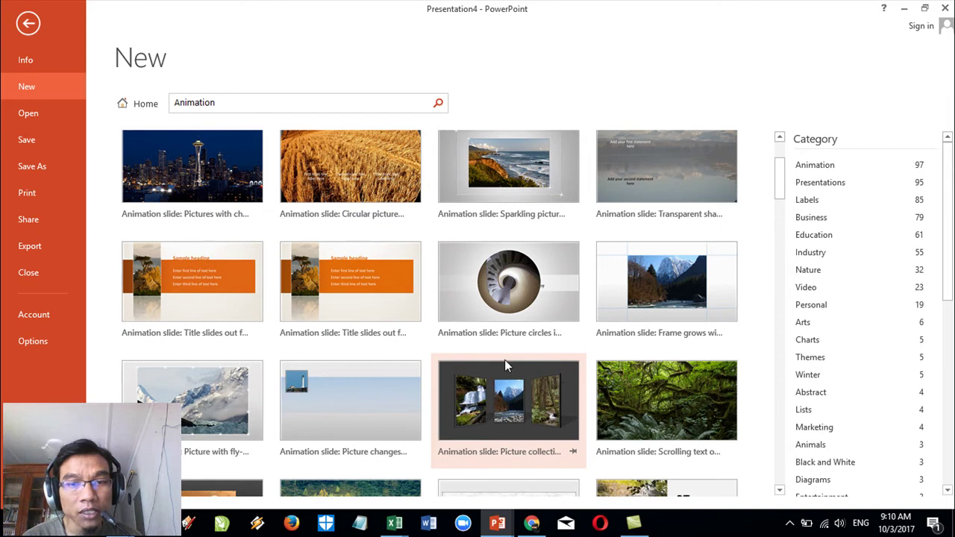
pyautogui.scroll(1, 284, 280)
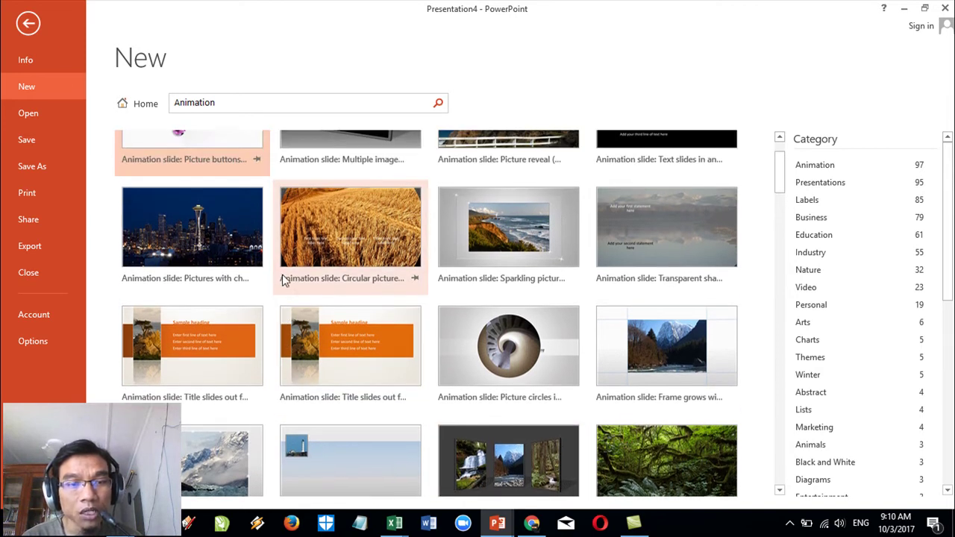
pyautogui.scroll(1, 240, 179)
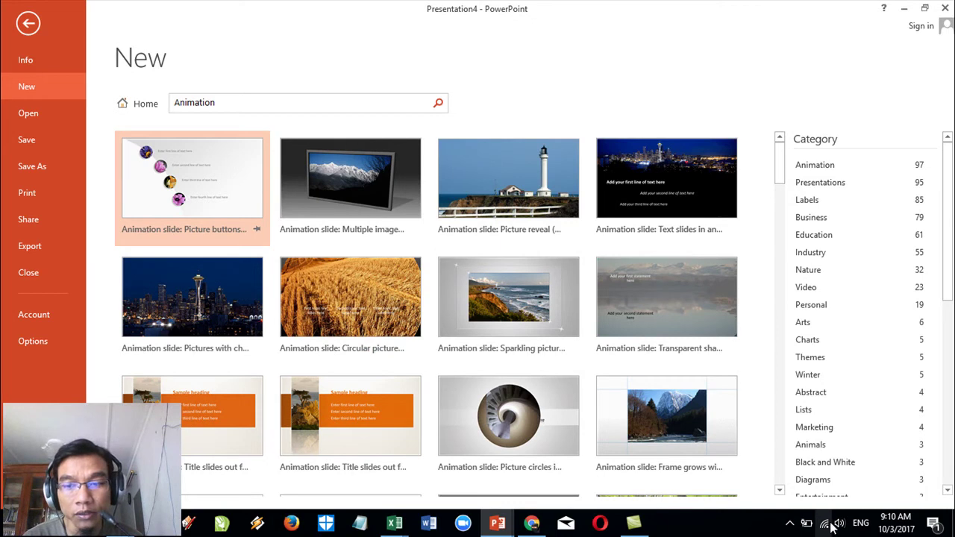
pyautogui.click(205, 185)
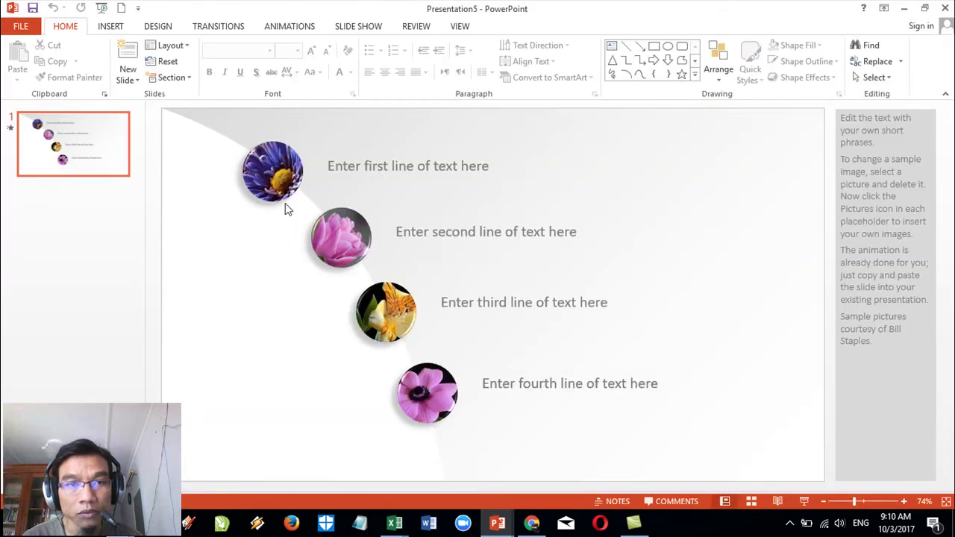
# Step: Play and end the picture-buttons slide show, then disconnect from the Wi-Fi network
pyautogui.click(803, 502)
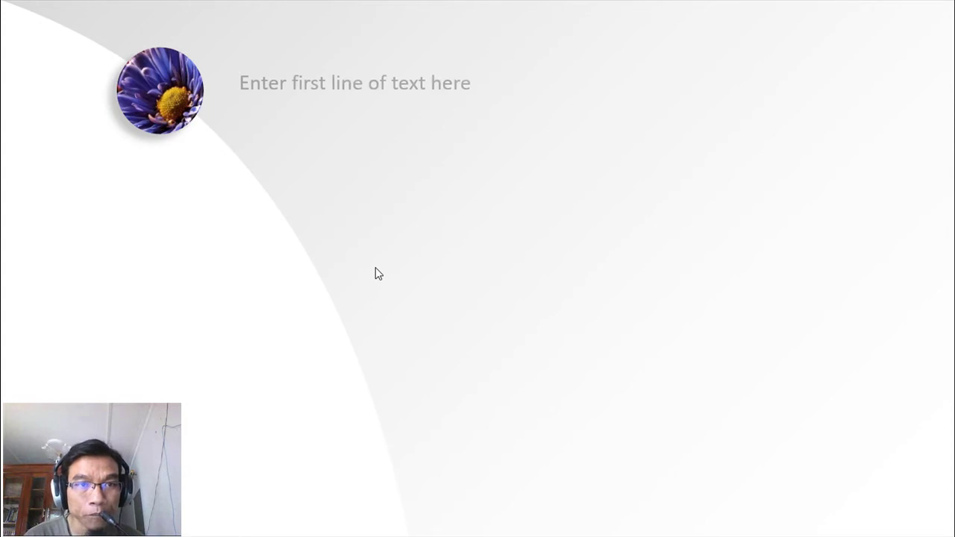
pyautogui.press('Escape')
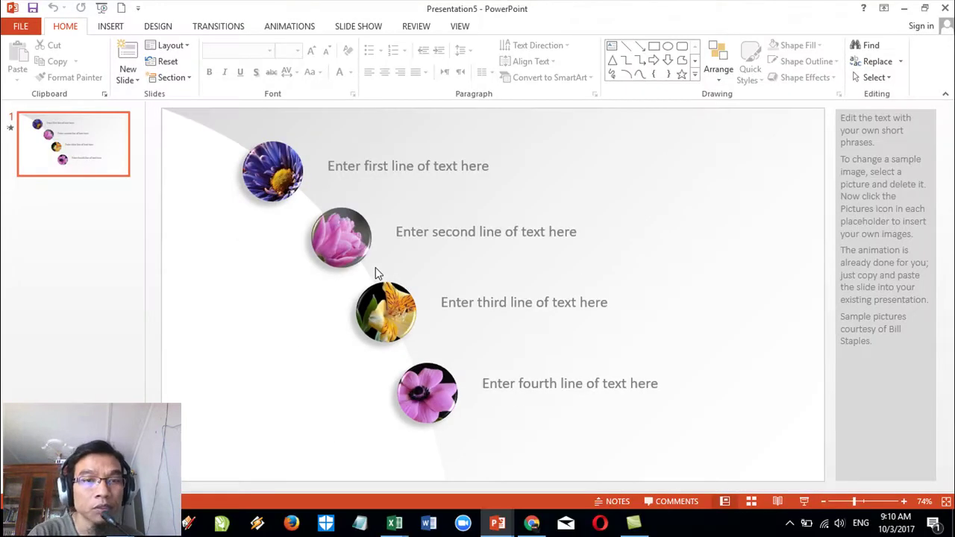
pyautogui.click(824, 523)
pyautogui.click(831, 139)
pyautogui.click(891, 196)
# Step: Switch from Chrome to the TAHAPAN MEMBUAT VIDEO DARI POWERPOINT window at slide 4
pyautogui.click(533, 524)
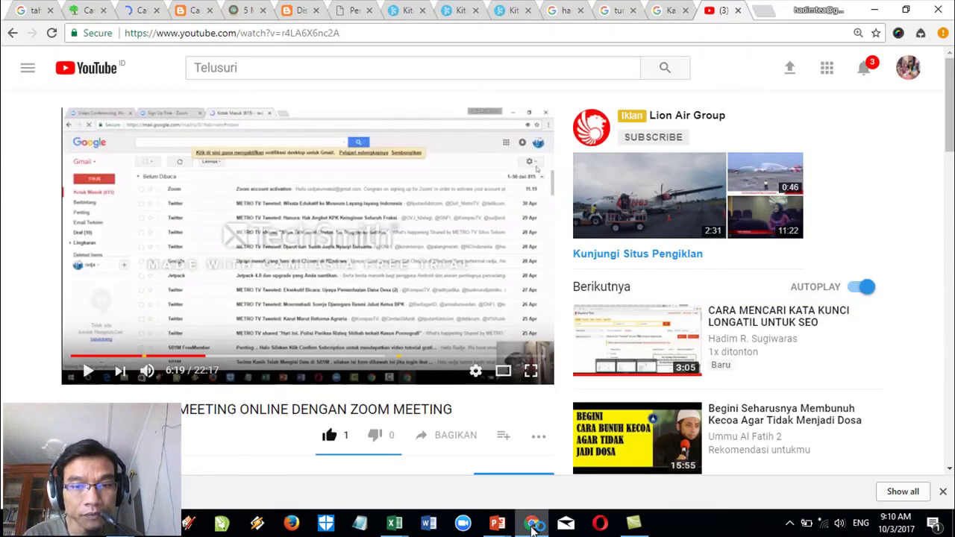
pyautogui.moveTo(499, 527)
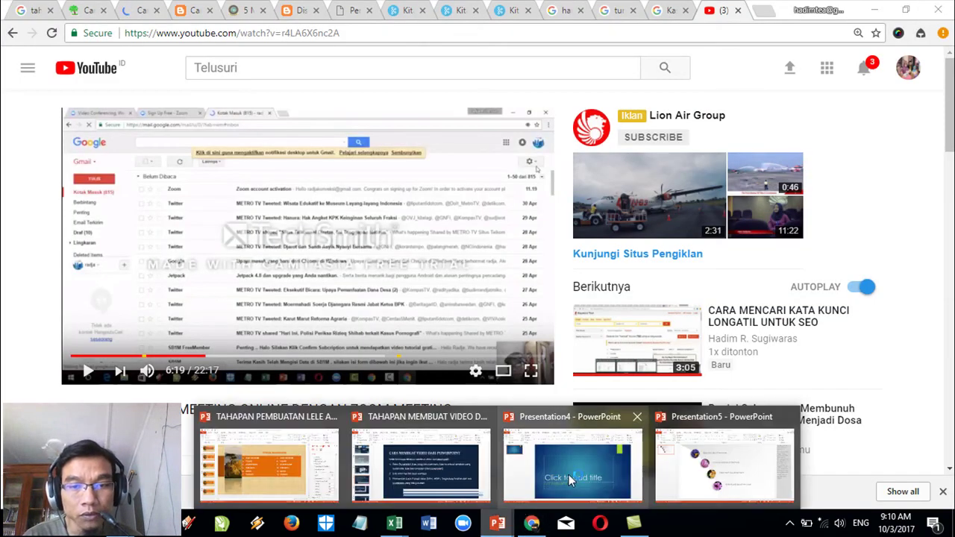
pyautogui.click(568, 475)
pyautogui.click(468, 489)
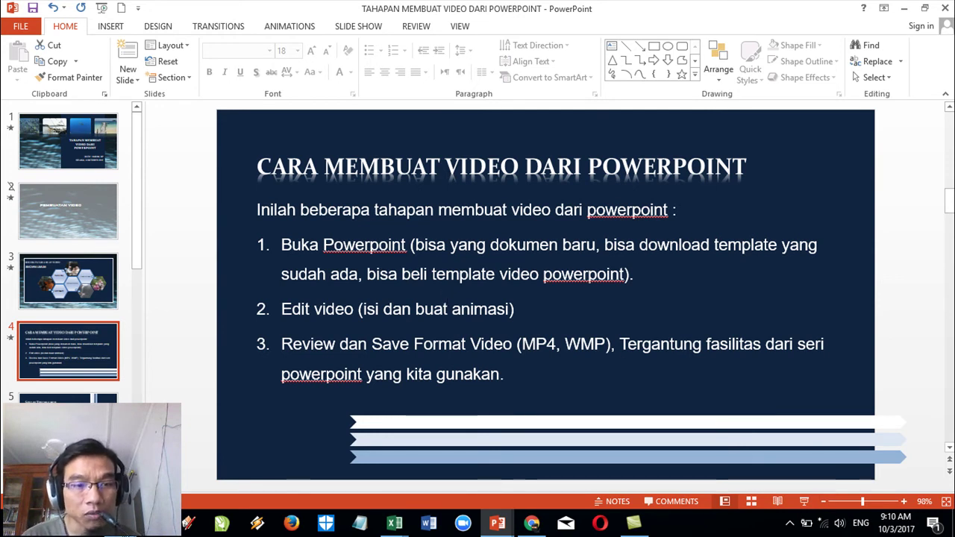
pyautogui.moveTo(256, 523)
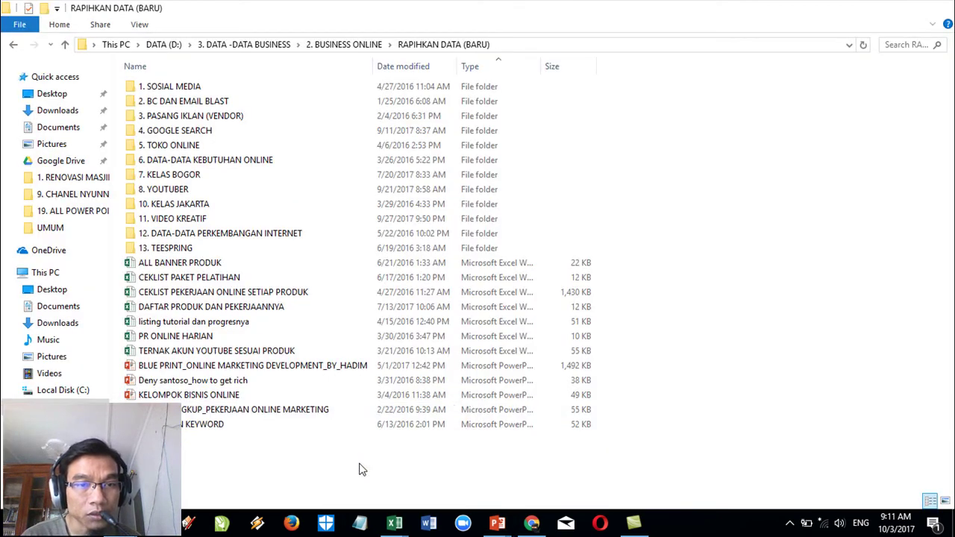
# Step: Open Dubstep Style Templates from 11. VIDEO KREATIF > 1. VIDEO BUNDLE LENGKAP
pyautogui.click(362, 469)
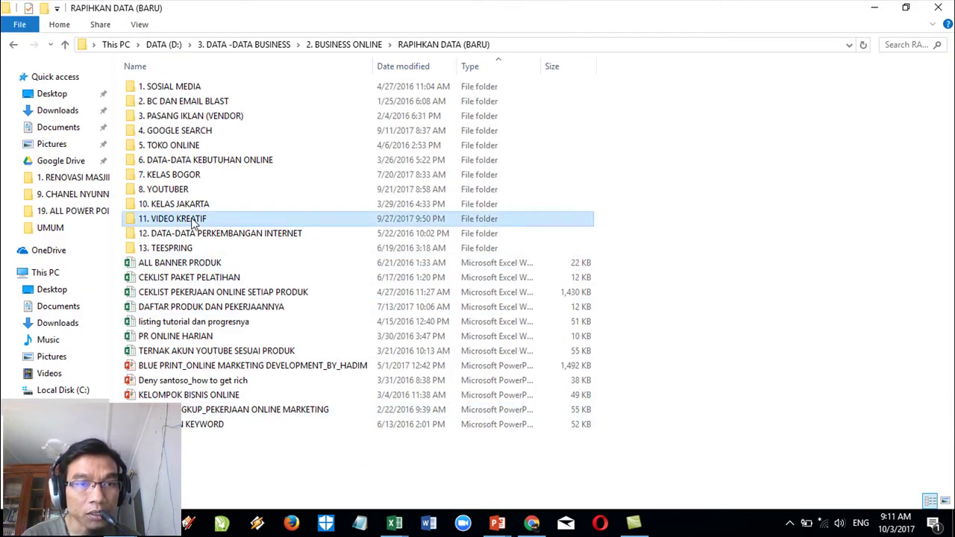
pyautogui.doubleClick(192, 220)
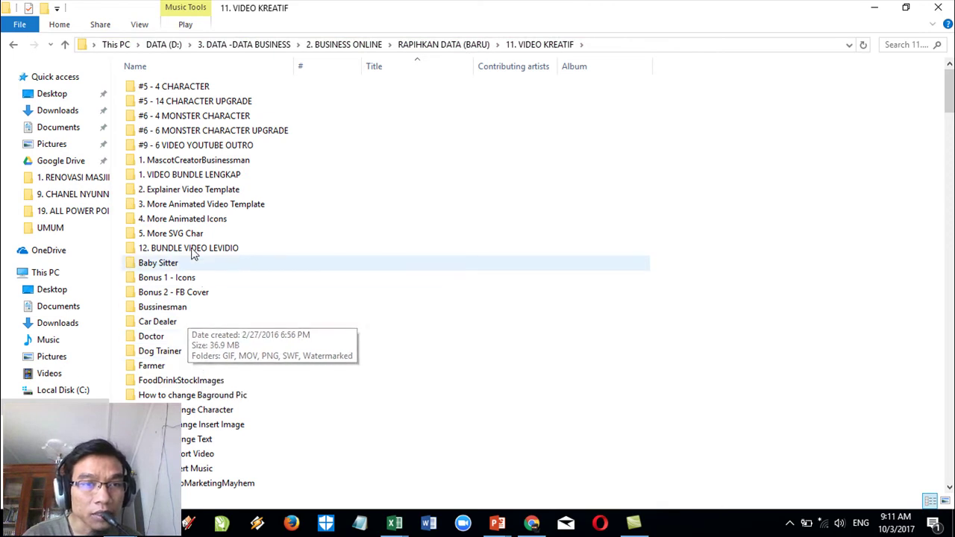
pyautogui.click(190, 179)
pyautogui.doubleClick(189, 179)
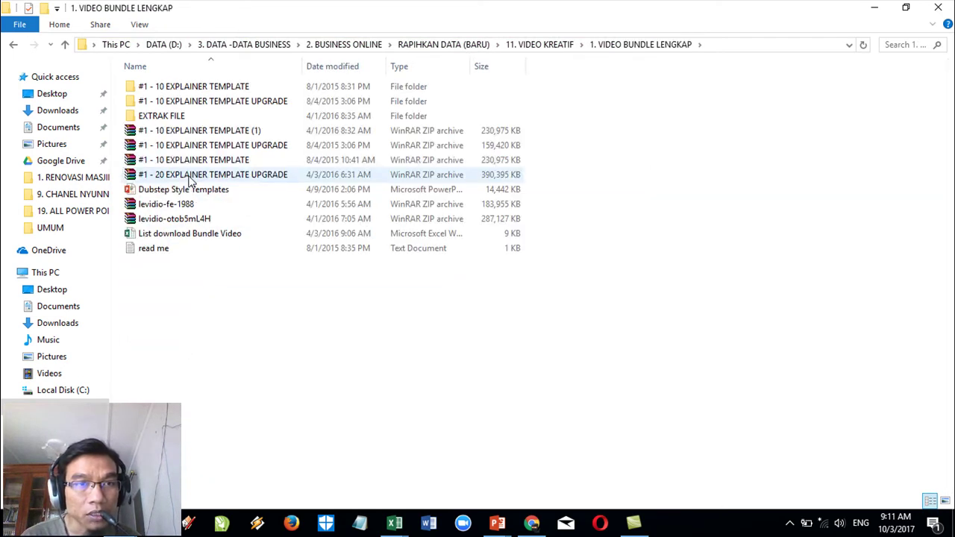
pyautogui.click(192, 193)
pyautogui.rightClick(193, 190)
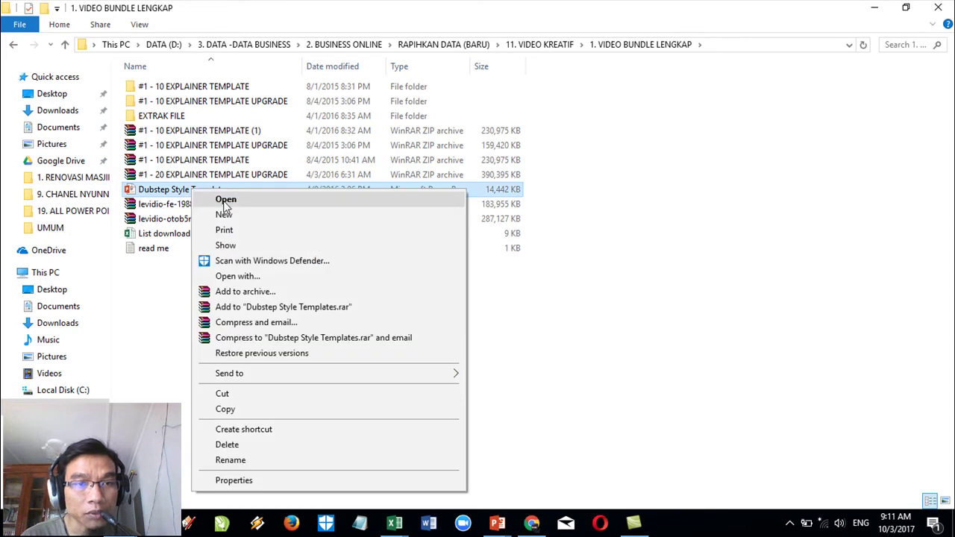
pyautogui.click(228, 201)
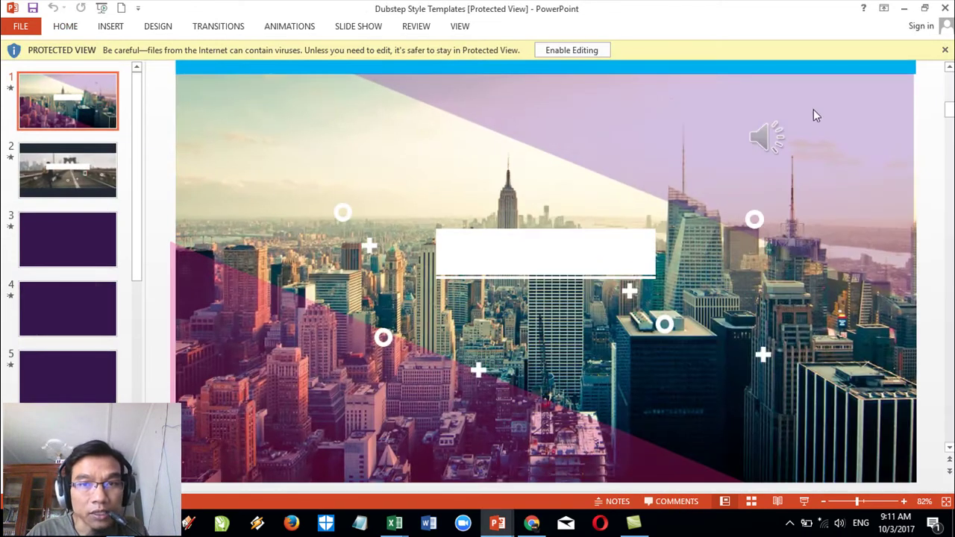
# Step: Enable editing, select slide 1's text box and city picture, and run the show to slide 3
pyautogui.click(572, 48)
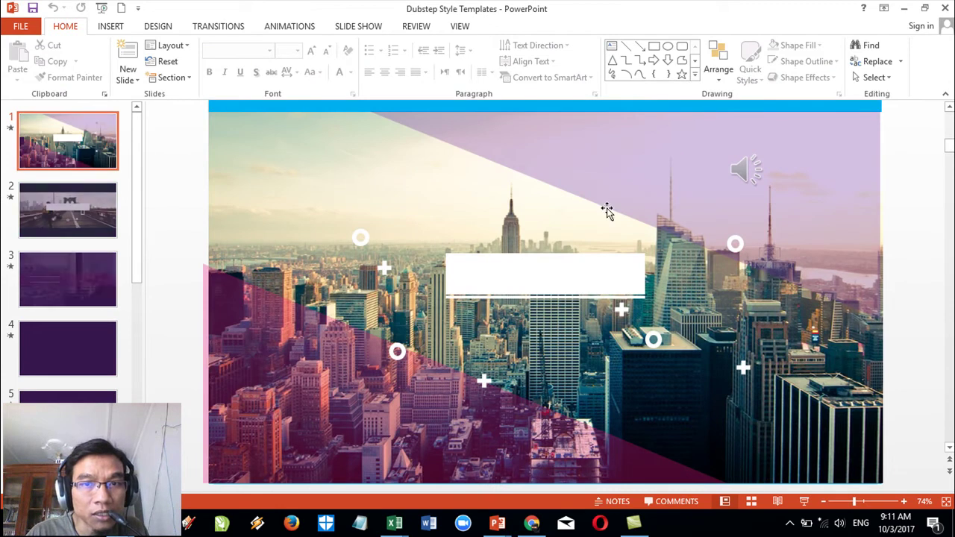
pyautogui.click(571, 199)
pyautogui.click(290, 185)
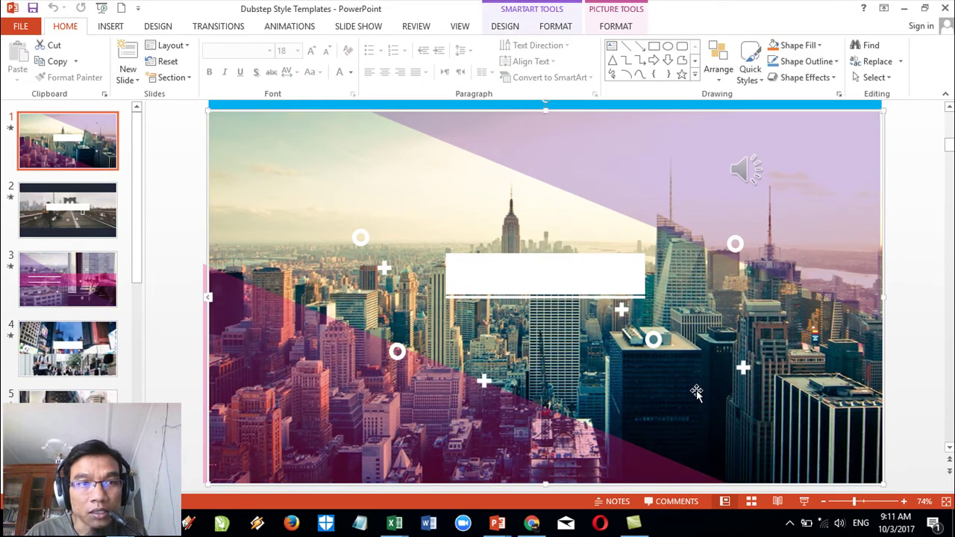
pyautogui.click(804, 501)
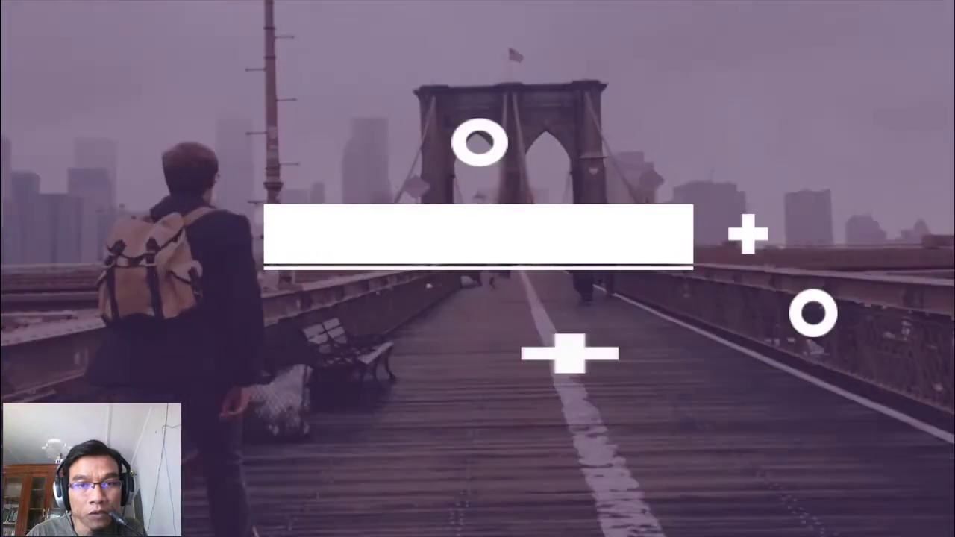
pyautogui.press('Escape')
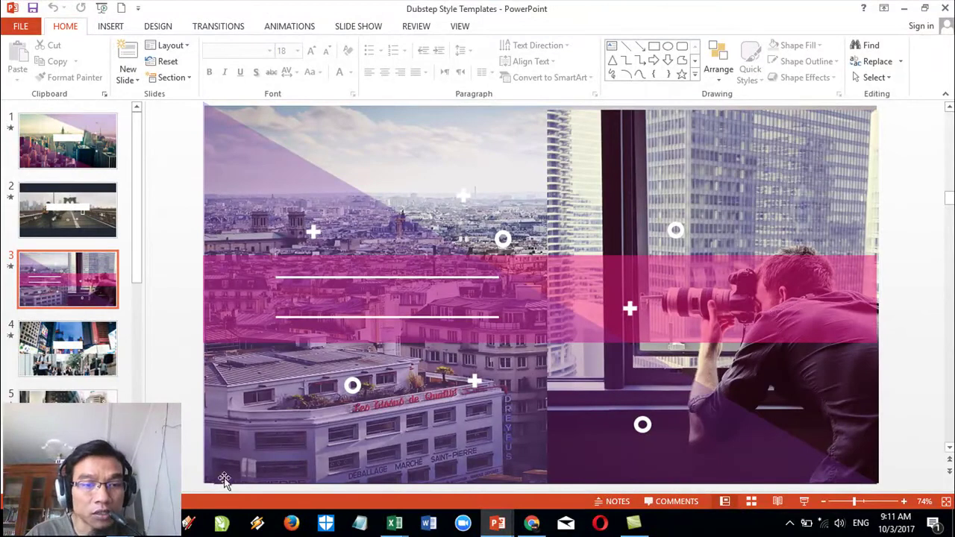
# Step: Open App Promo 2.pptx from EXTRAK FILE > OTO > App Promo 2
pyautogui.moveTo(325, 523)
pyautogui.click(358, 452)
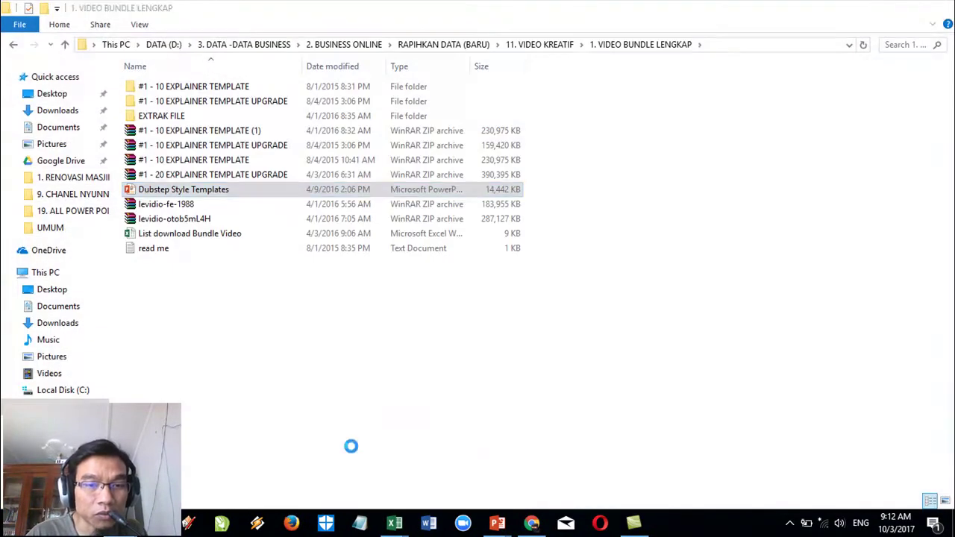
pyautogui.doubleClick(190, 117)
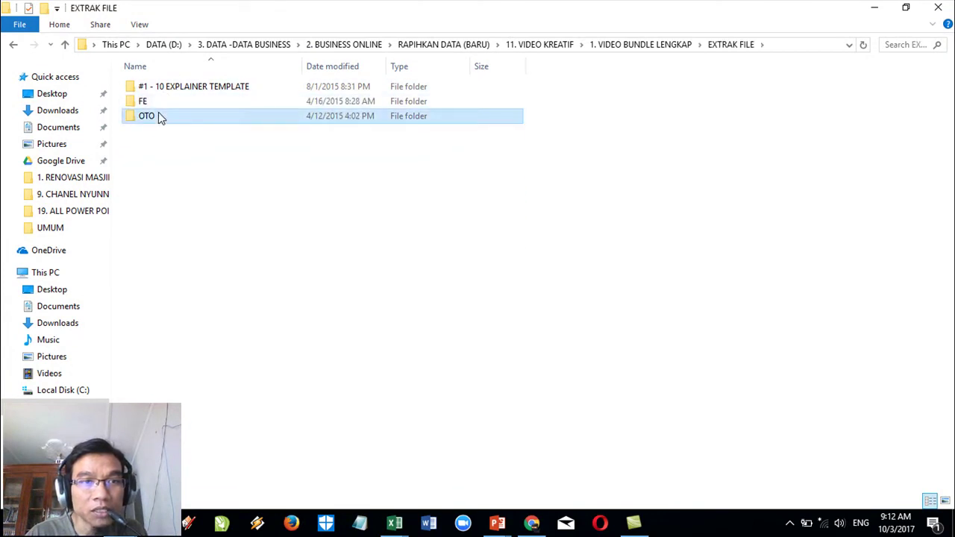
pyautogui.doubleClick(159, 115)
pyautogui.doubleClick(162, 88)
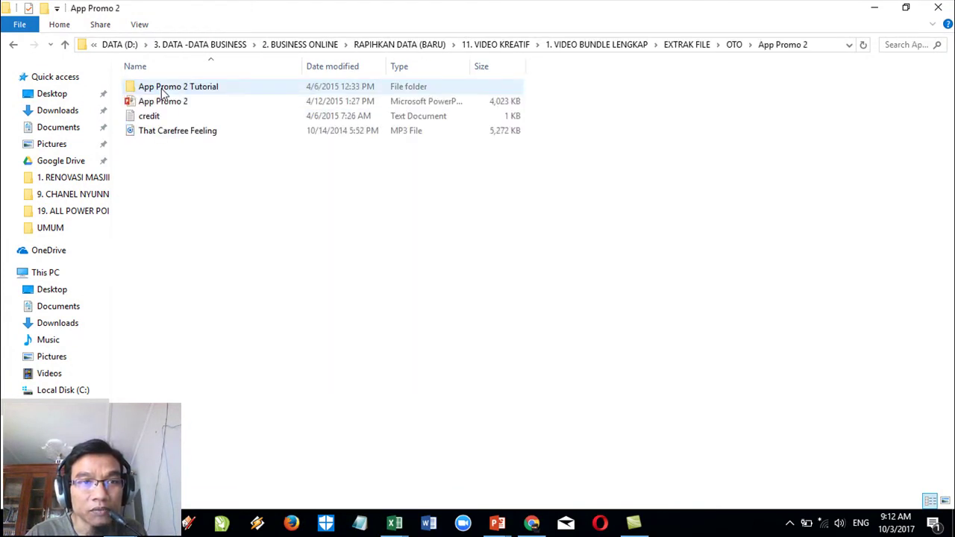
pyautogui.doubleClick(162, 101)
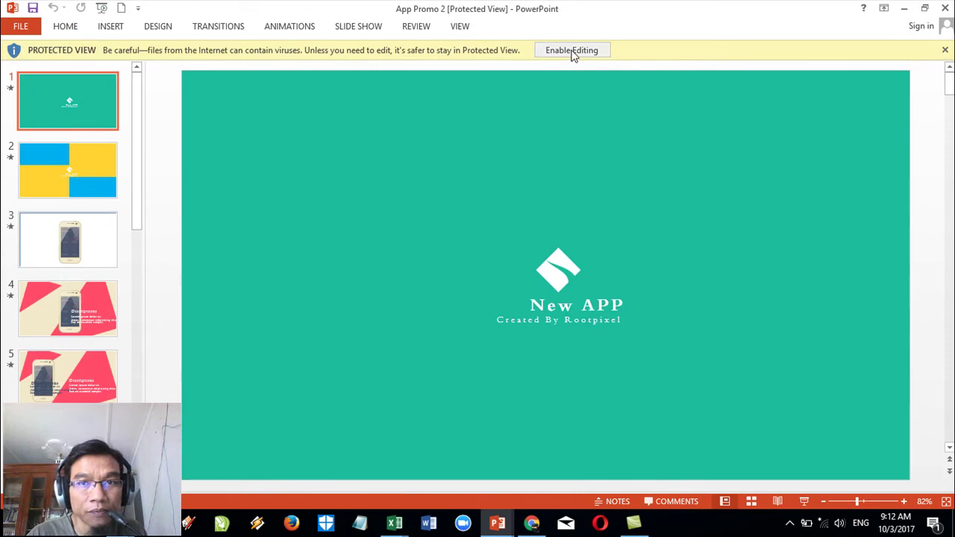
# Step: Enable editing on App Promo 2 and play it briefly as a slide show
pyautogui.click(571, 50)
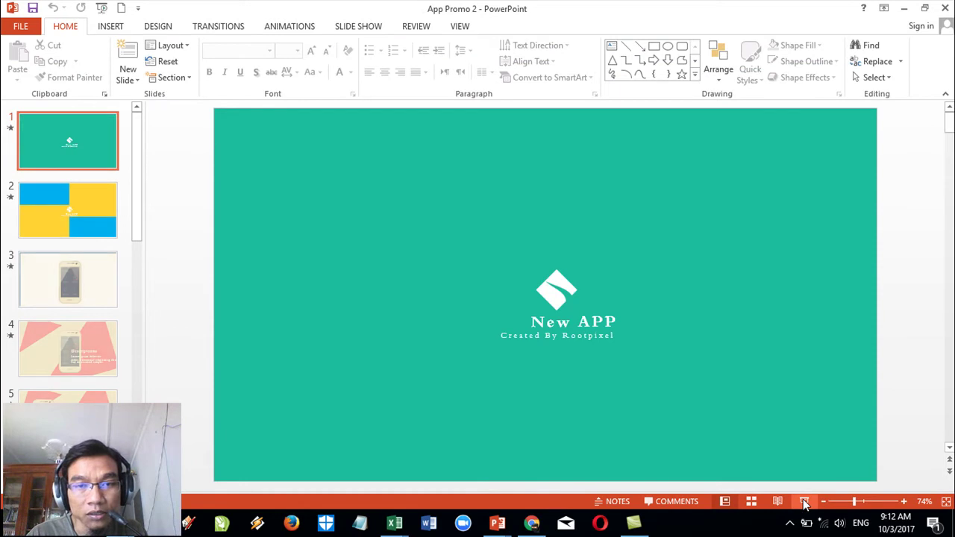
pyautogui.click(803, 501)
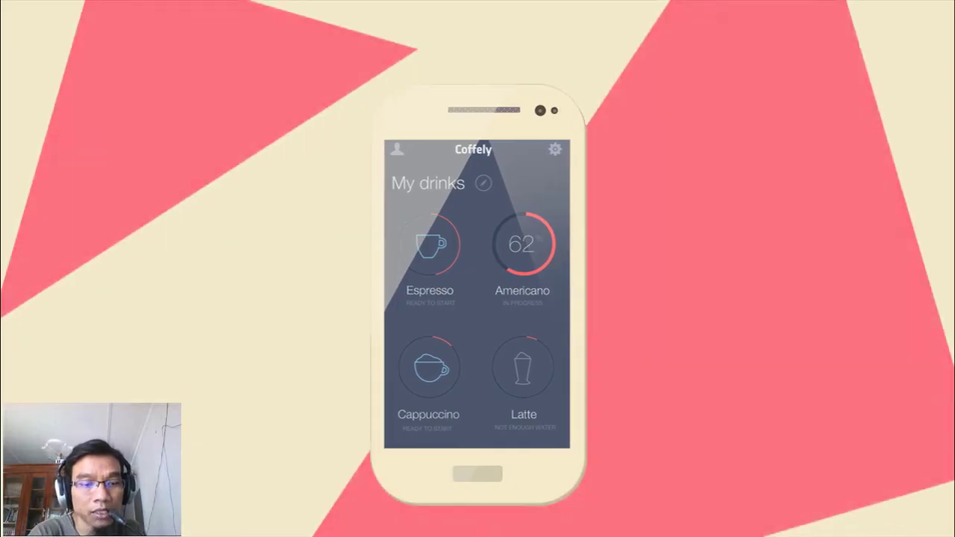
pyautogui.press('Escape')
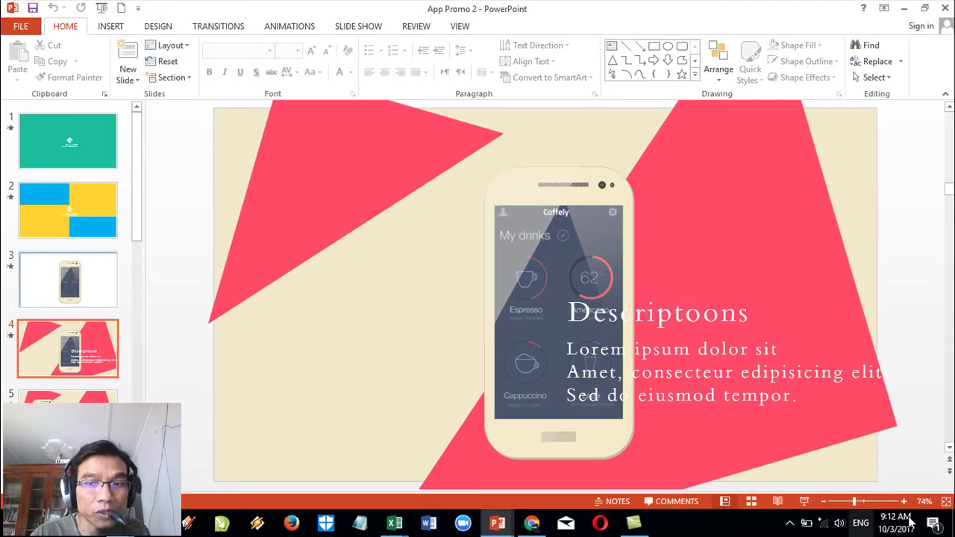
# Step: Close App Promo 2 and Dubstep Style Templates, bringing TAHAPAN MEMBUAT VIDEO DARI POWERPOINT forward
pyautogui.click(944, 10)
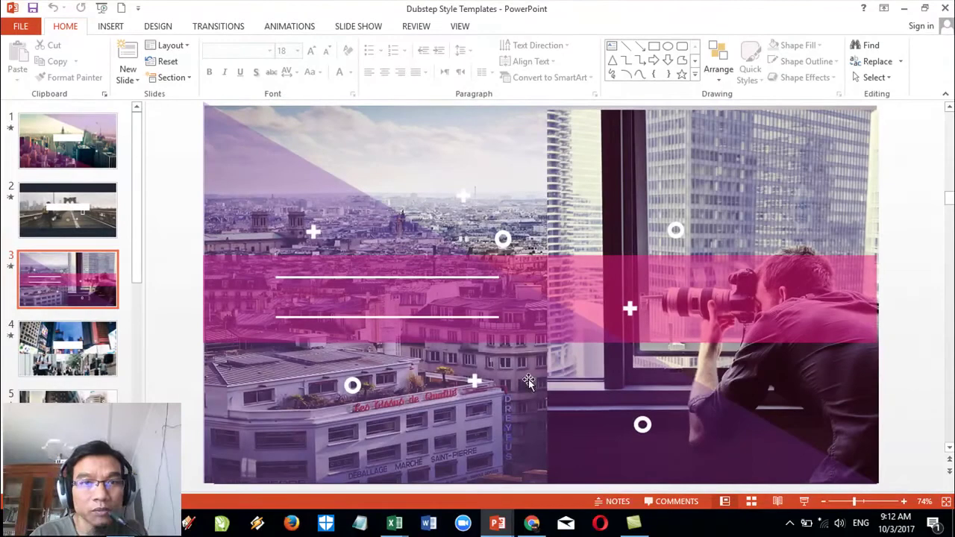
pyautogui.click(946, 9)
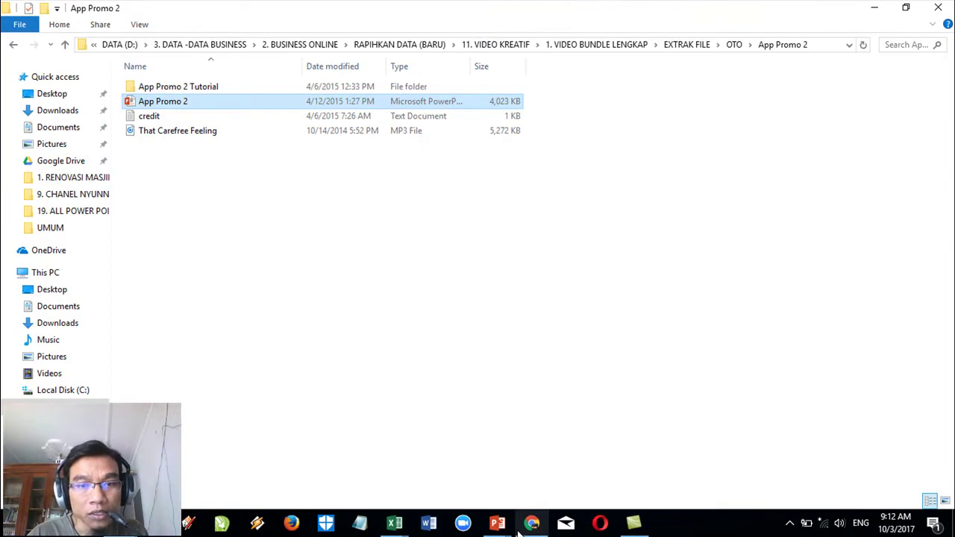
pyautogui.moveTo(497, 522)
pyautogui.click(439, 483)
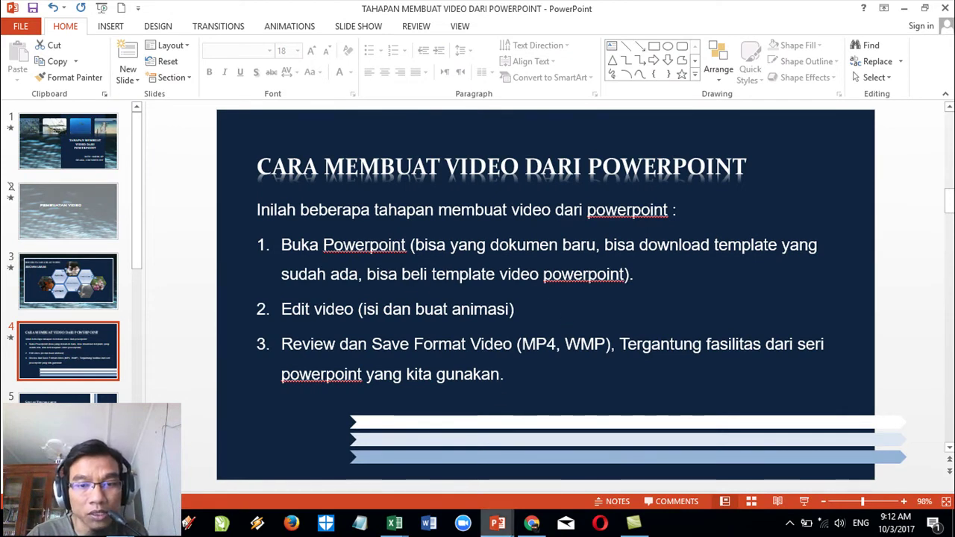
pyautogui.moveTo(497, 522)
pyautogui.click(567, 469)
pyautogui.click(389, 321)
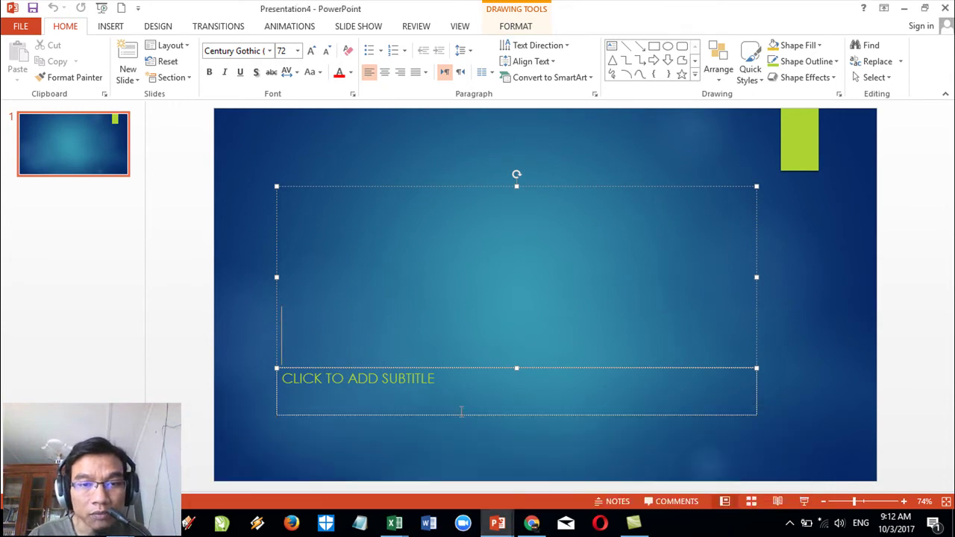
pyautogui.moveTo(497, 523)
pyautogui.click(445, 423)
pyautogui.click(49, 136)
pyautogui.click(80, 221)
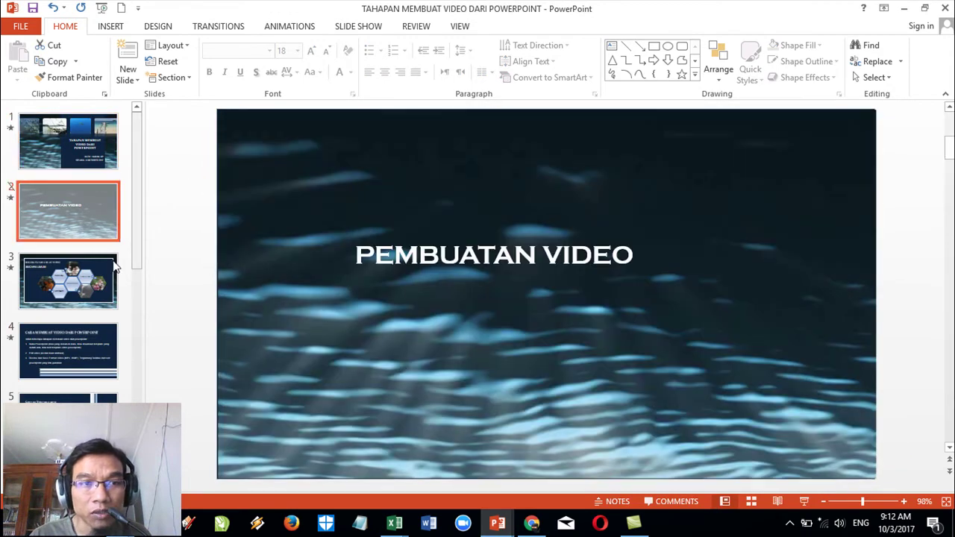
pyautogui.click(107, 302)
pyautogui.click(85, 342)
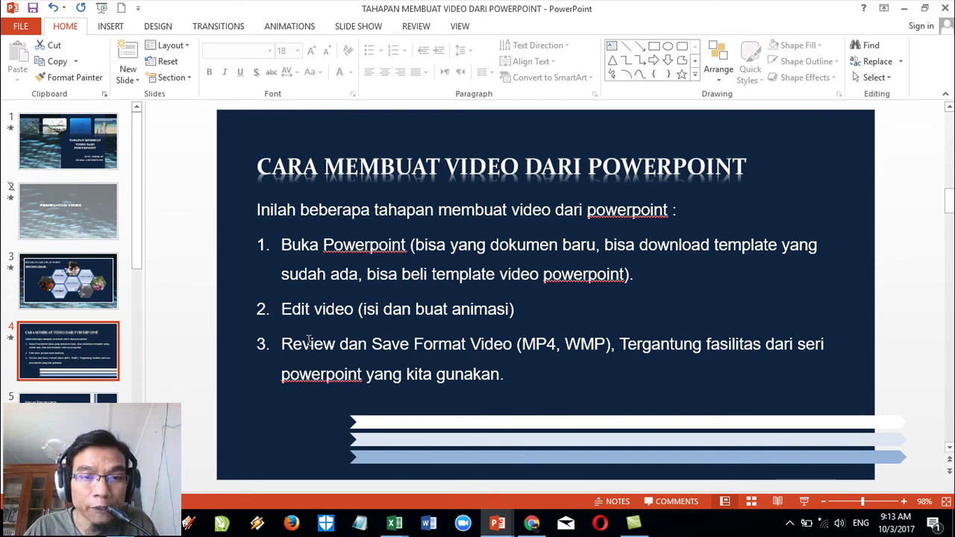
pyautogui.click(284, 309)
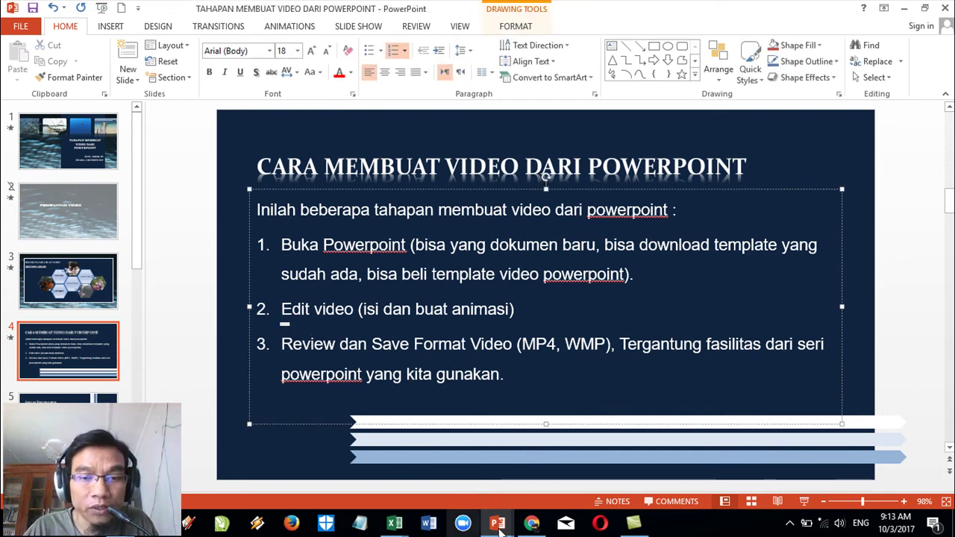
# Step: Bring the flower template presentation (Presentation5) to the front
pyautogui.click(497, 522)
pyautogui.click(716, 463)
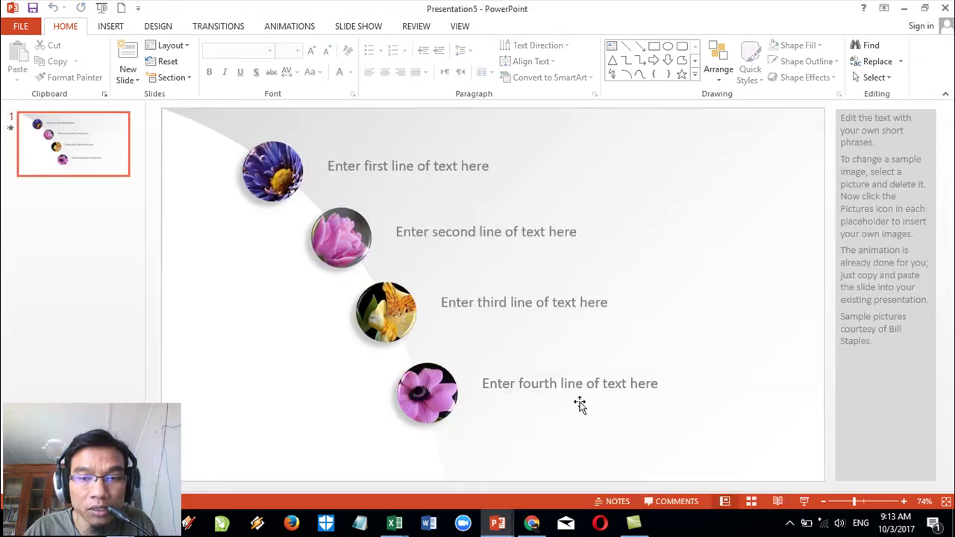
pyautogui.click(288, 178)
pyautogui.click(347, 165)
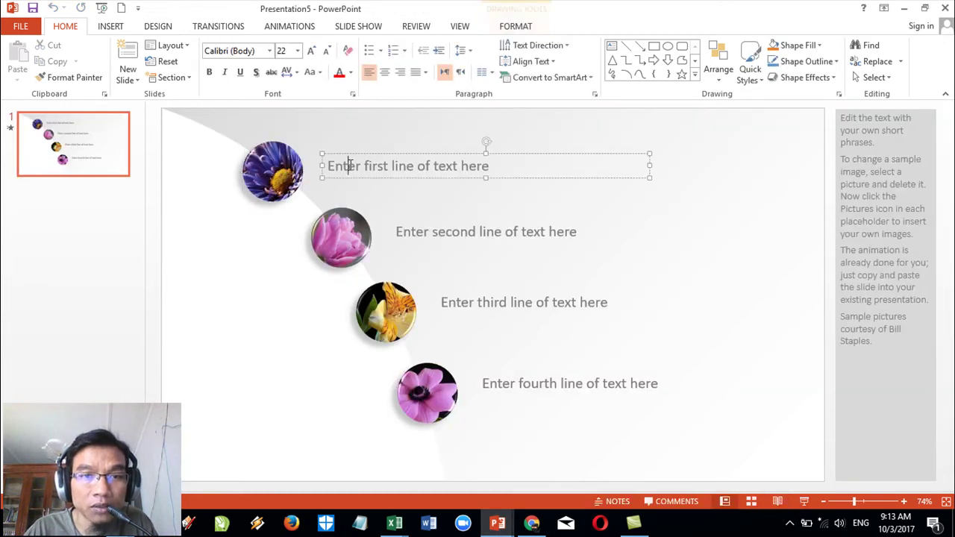
# Step: Duplicate the flower slide three times so the deck has four slides
pyautogui.rightClick(103, 159)
pyautogui.click(153, 257)
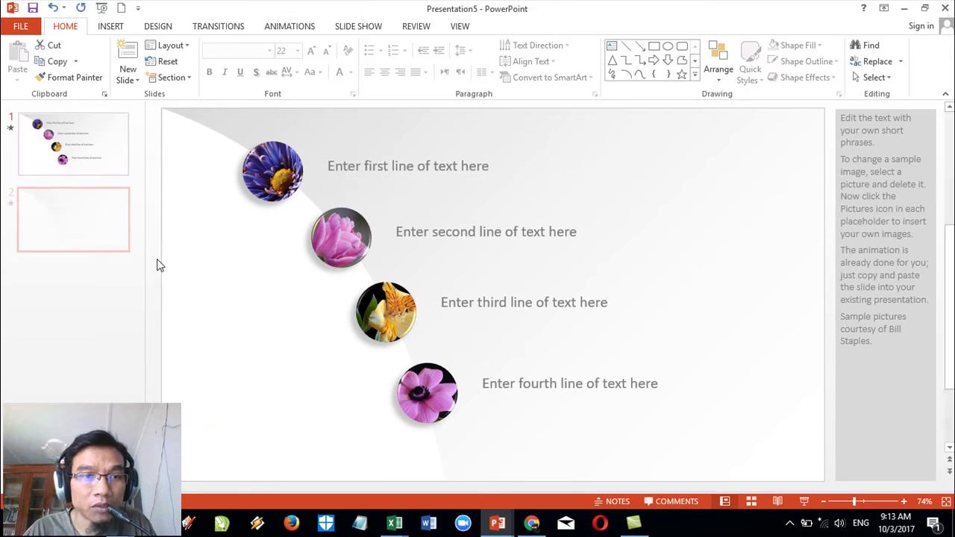
pyautogui.rightClick(107, 235)
pyautogui.click(157, 332)
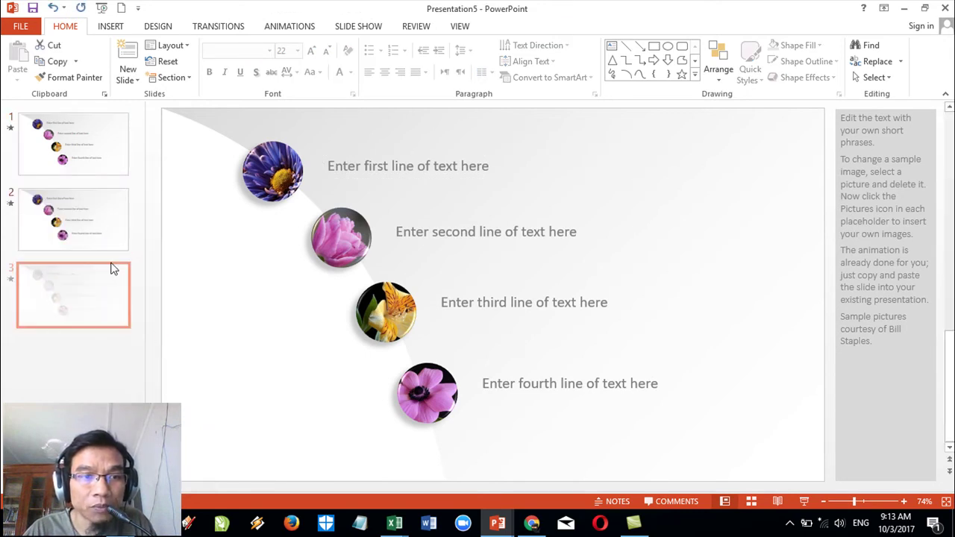
pyautogui.rightClick(92, 299)
pyautogui.click(145, 132)
# Step: Replace slide 1's first text line with 'BUNGA MATAHARI'
pyautogui.click(75, 159)
pyautogui.click(385, 167)
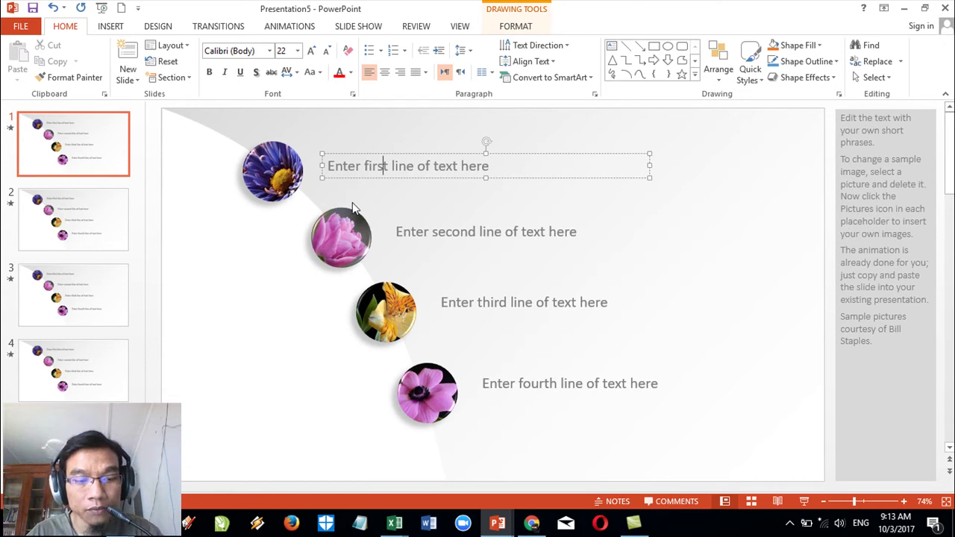
pyautogui.hotkey('ctrl', 'a')
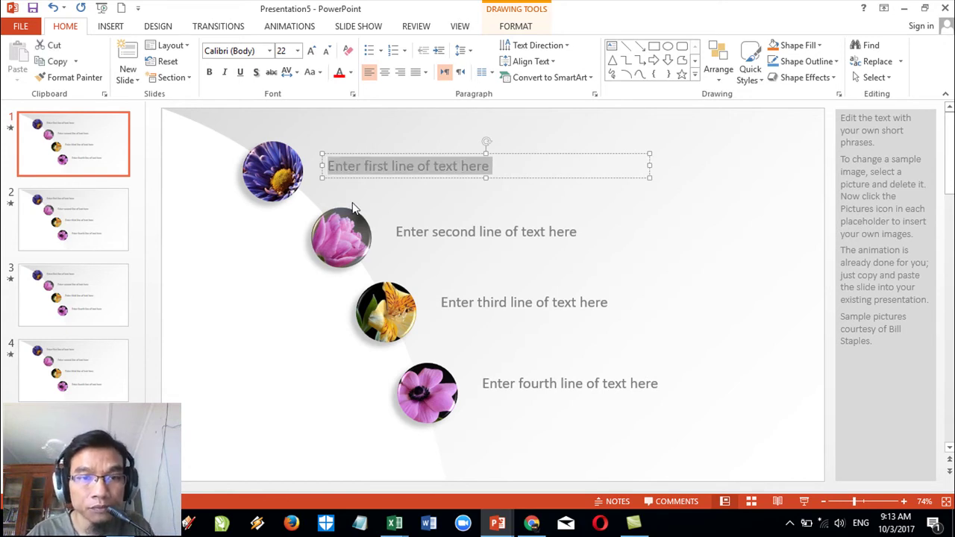
pyautogui.write('BUNGA')
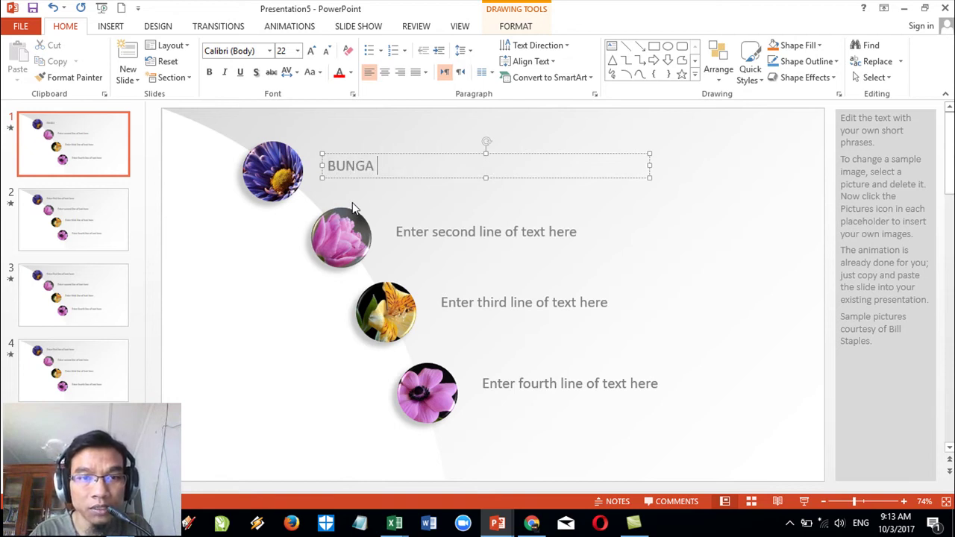
pyautogui.write(' MATAHARI')
# Step: Look over the duplicated slides 2, 3 and 4
pyautogui.click(469, 231)
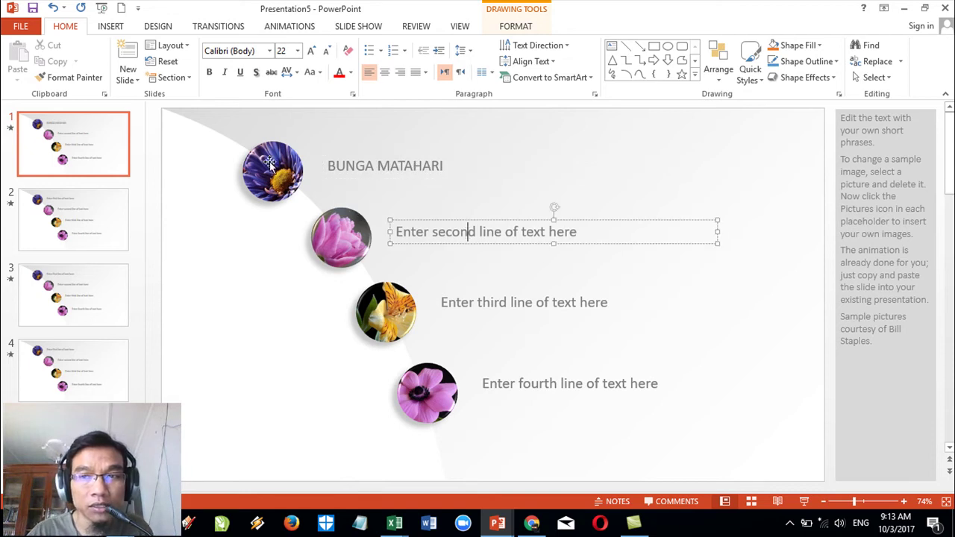
pyautogui.click(70, 218)
pyautogui.click(88, 321)
pyautogui.click(79, 396)
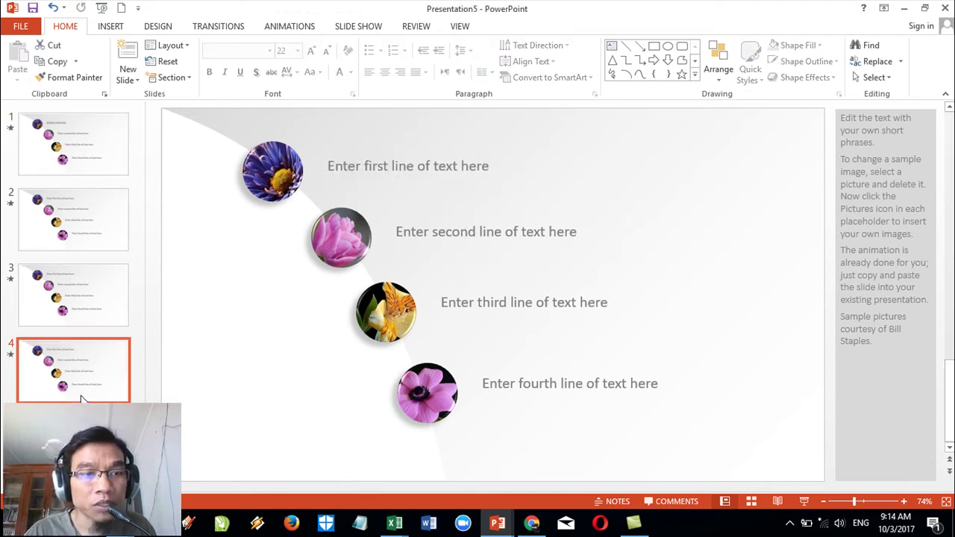
# Step: Duplicate the flower slide six more times, bringing the deck to nine slides
pyautogui.rightClick(65, 367)
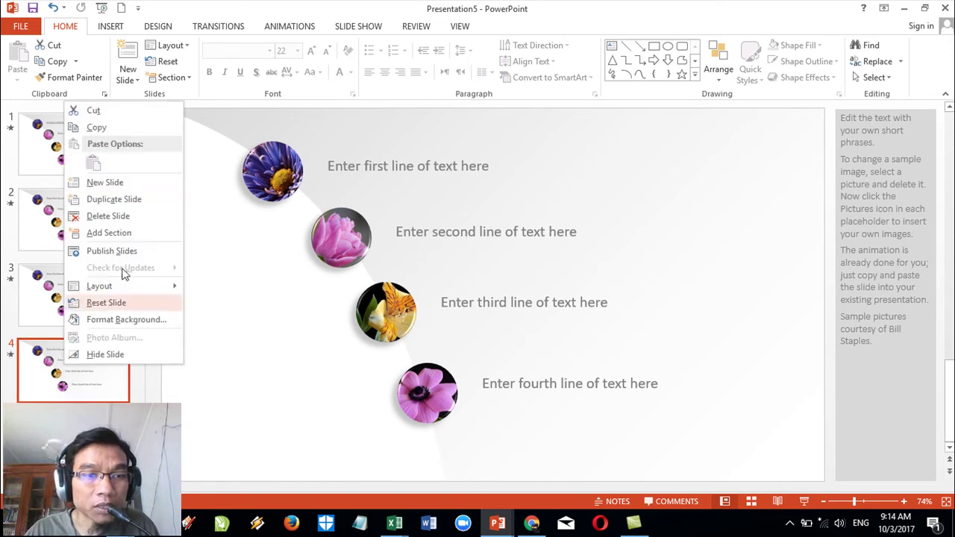
pyautogui.click(120, 200)
pyautogui.rightClick(66, 440)
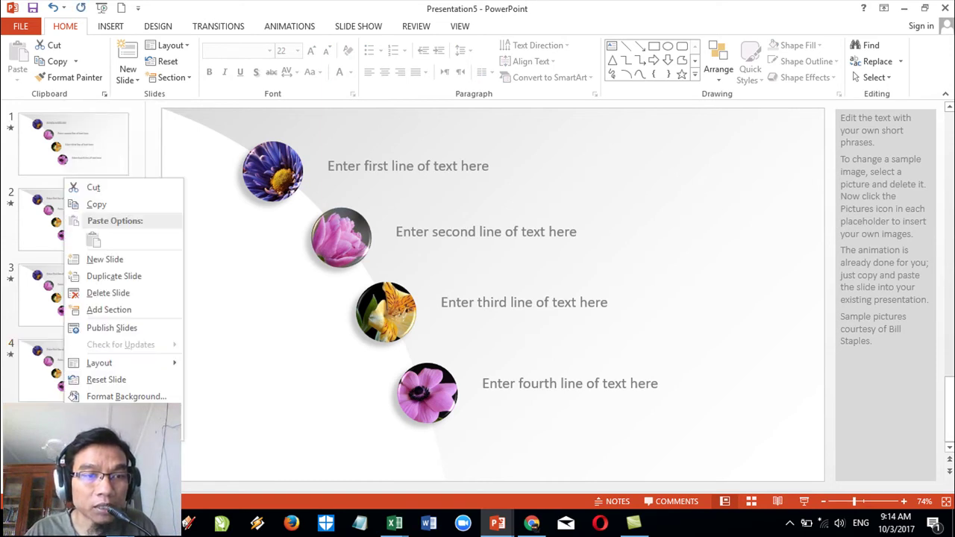
pyautogui.click(108, 282)
pyautogui.rightClick(61, 178)
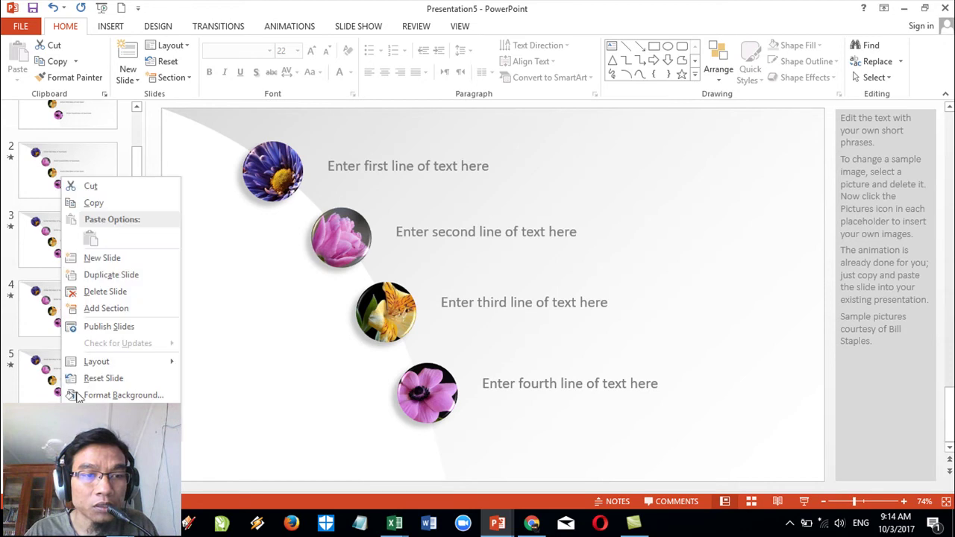
pyautogui.click(109, 276)
pyautogui.rightClick(62, 190)
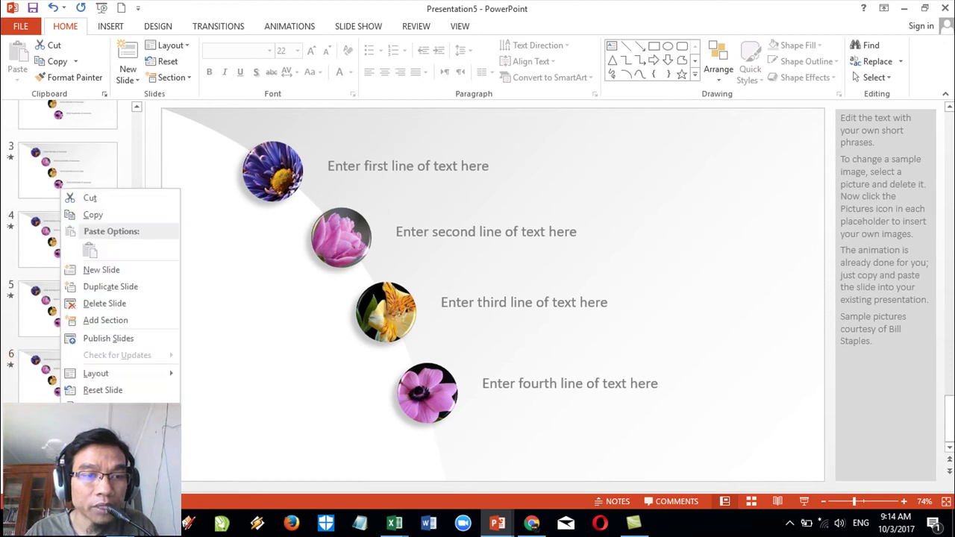
pyautogui.click(111, 286)
pyautogui.rightClick(70, 188)
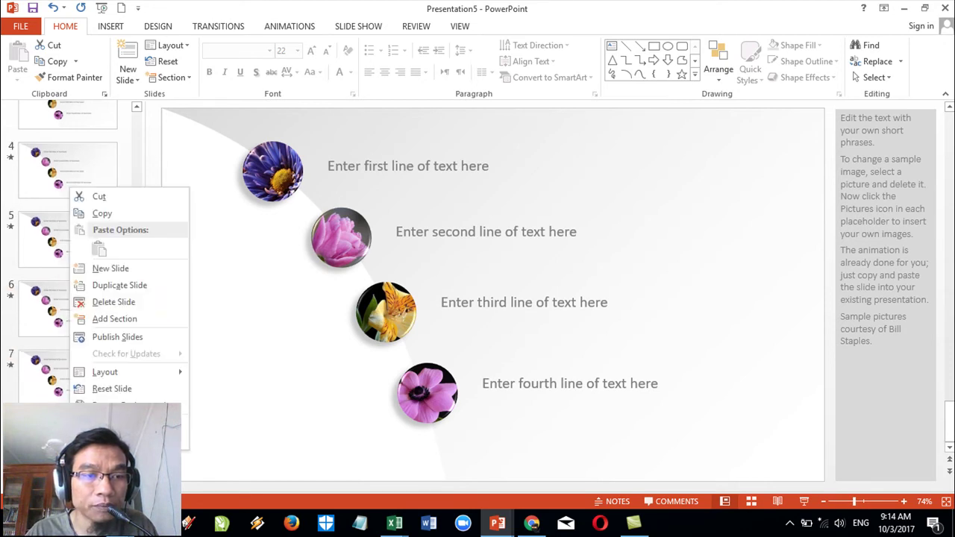
pyautogui.click(120, 286)
pyautogui.rightClick(56, 188)
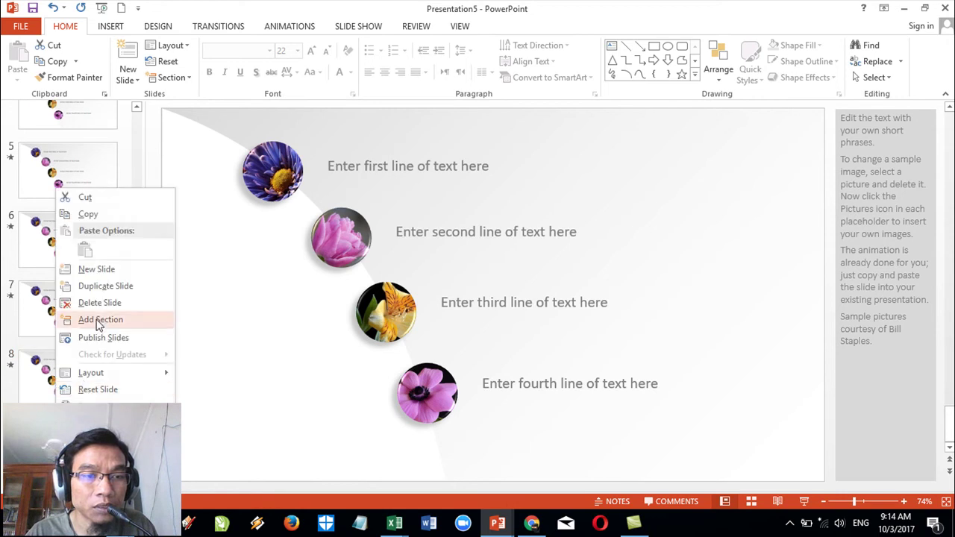
pyautogui.click(97, 286)
# Step: Return to slide 1 and select all of the 'BUNGA MATAHARI' line
pyautogui.moveTo(137, 359); pyautogui.dragTo(146, 143)
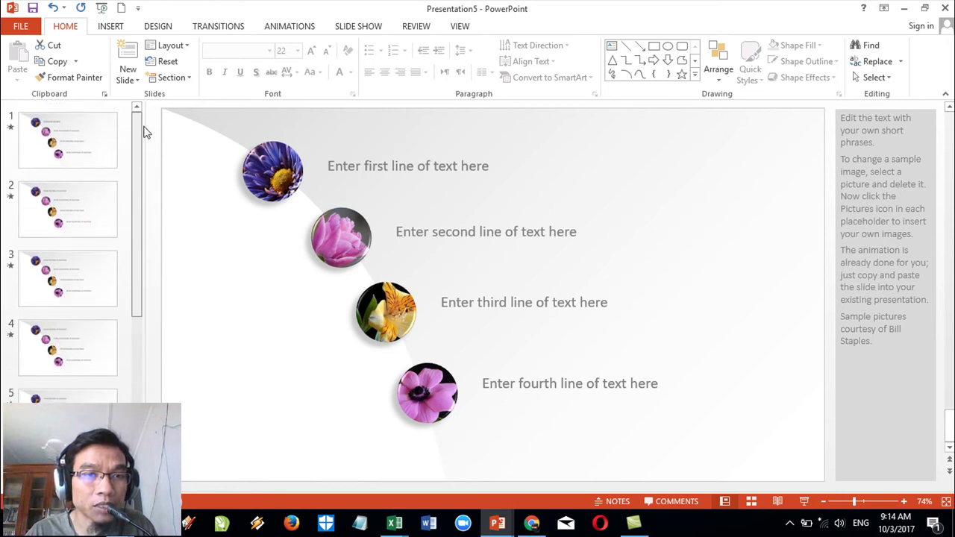
pyautogui.click(66, 138)
pyautogui.click(365, 165)
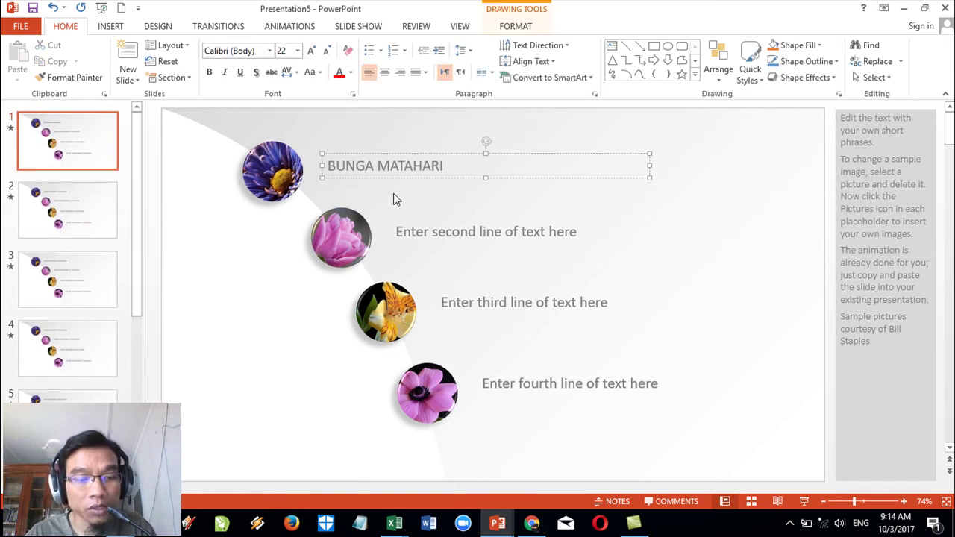
pyautogui.hotkey('ctrl', 'a')
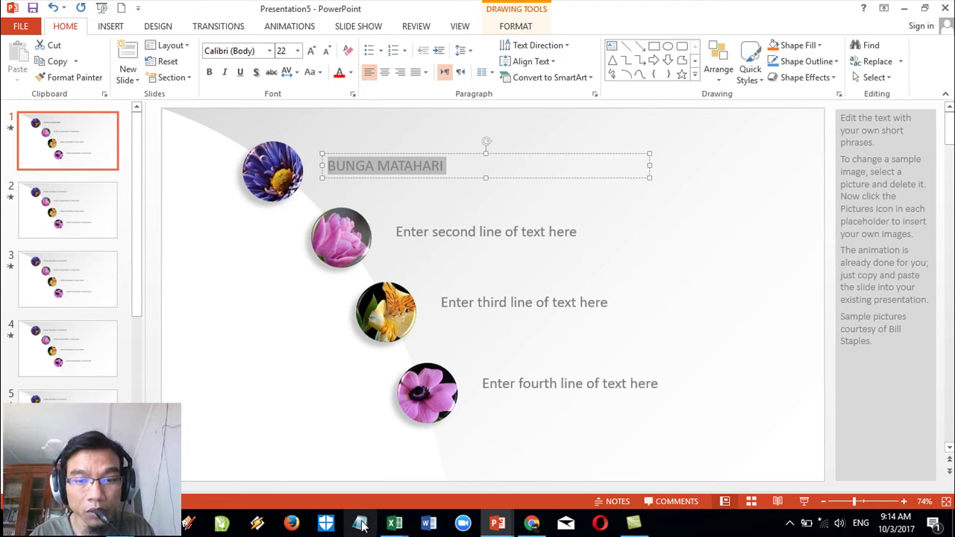
pyautogui.moveTo(394, 523)
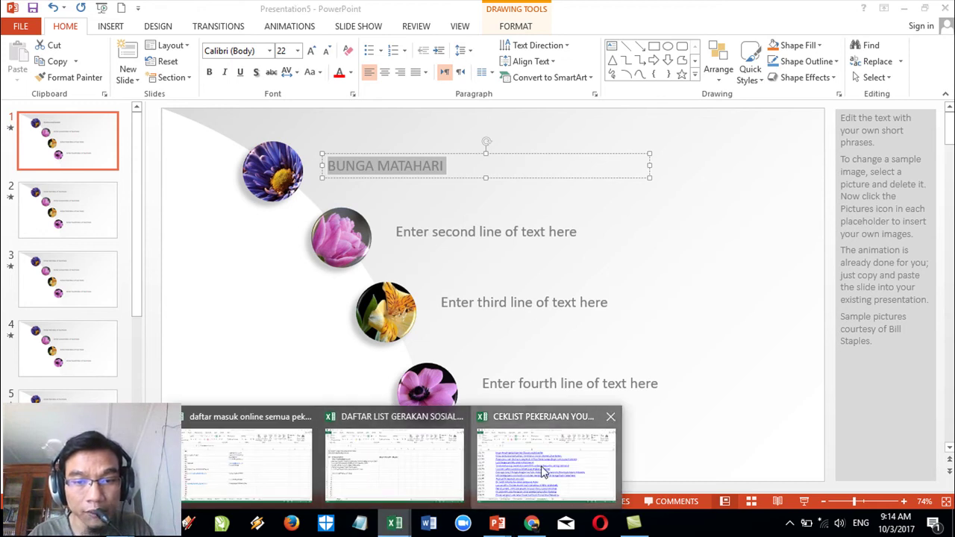
pyautogui.click(544, 472)
pyautogui.scroll(1, 382, 354)
pyautogui.scroll(16, 428, 222)
pyautogui.scroll(10, 428, 221)
pyautogui.scroll(5, 431, 216)
pyautogui.scroll(13, 432, 217)
pyautogui.scroll(10, 431, 215)
pyautogui.scroll(12, 432, 214)
pyautogui.scroll(8, 432, 215)
pyautogui.scroll(1, 431, 215)
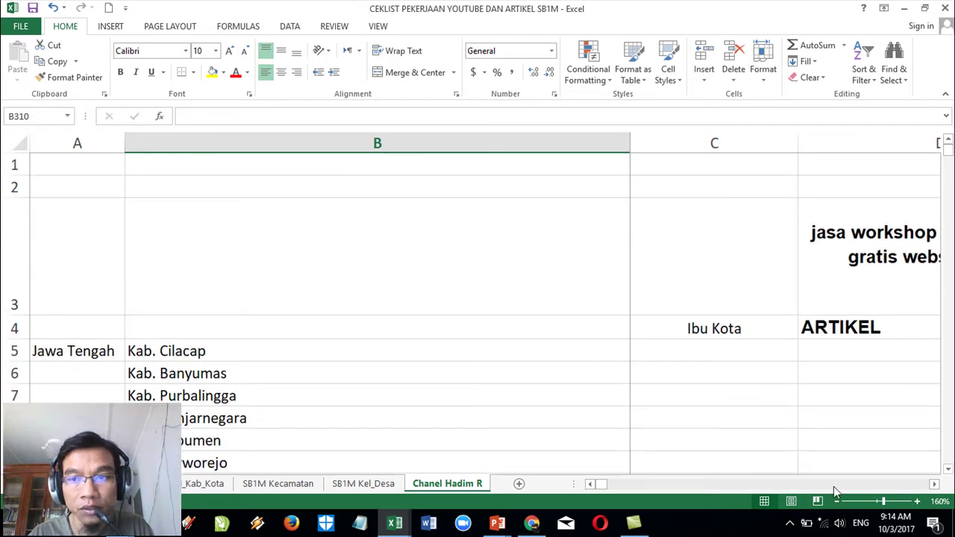
pyautogui.click(934, 485)
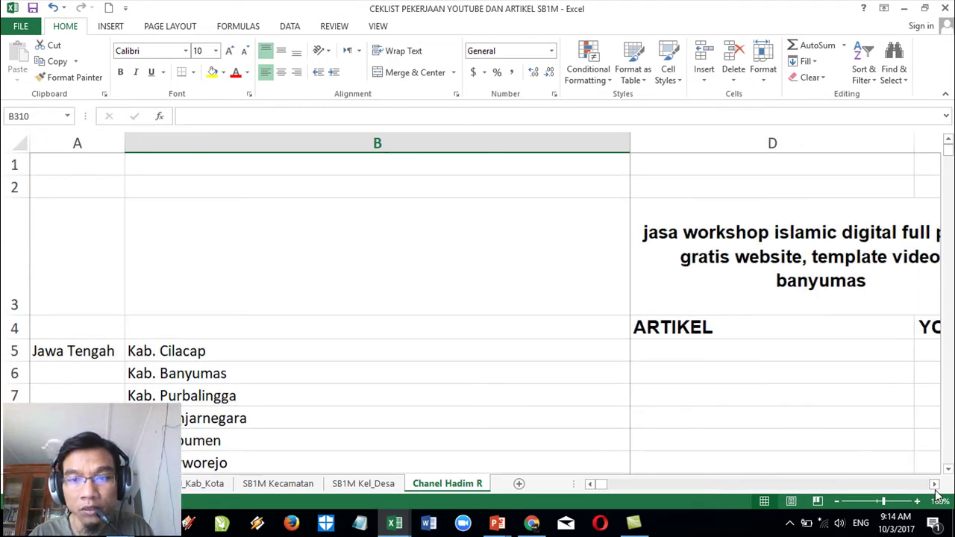
pyautogui.click(934, 486)
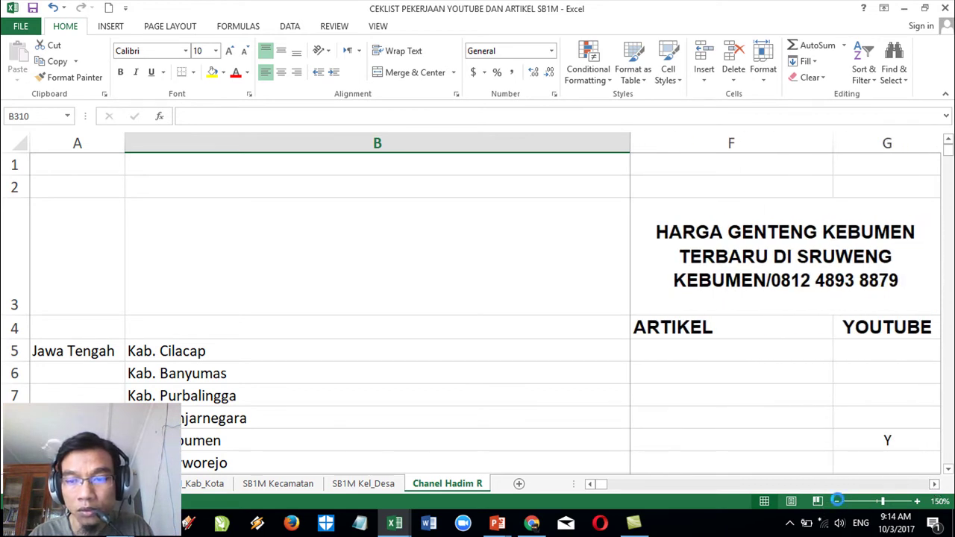
pyautogui.click(837, 502)
pyautogui.click(837, 503)
pyautogui.click(837, 502)
pyautogui.click(838, 502)
pyautogui.click(837, 502)
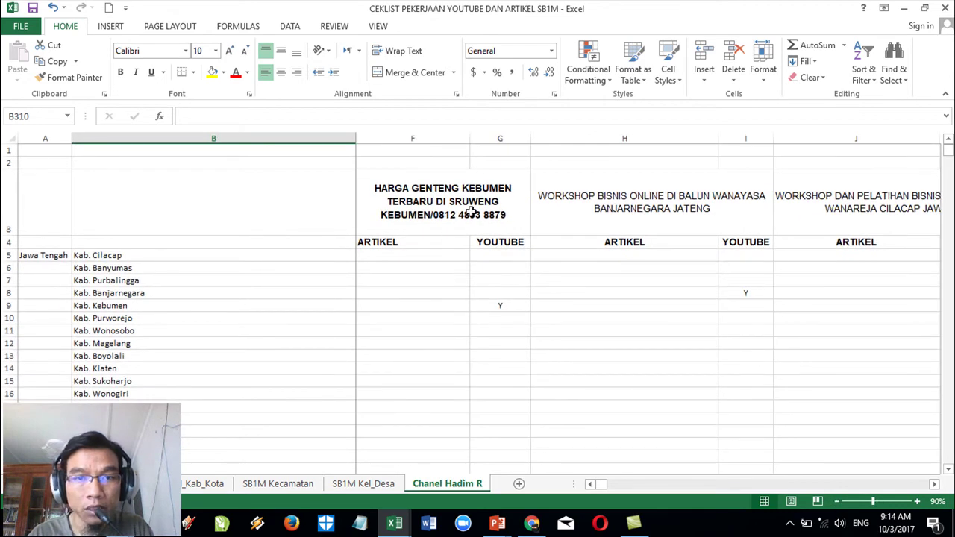
pyautogui.click(932, 486)
pyautogui.click(933, 486)
pyautogui.click(933, 486)
pyautogui.click(932, 486)
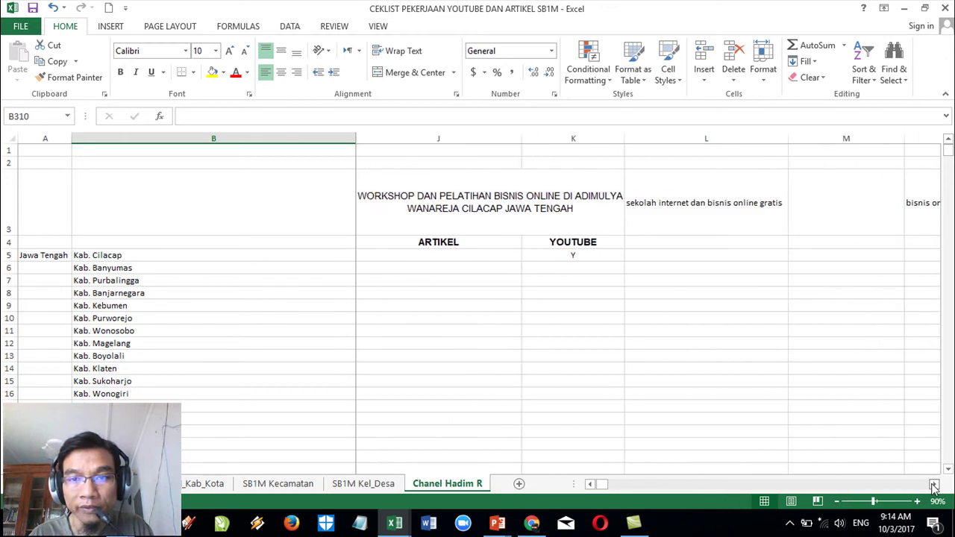
pyautogui.click(932, 485)
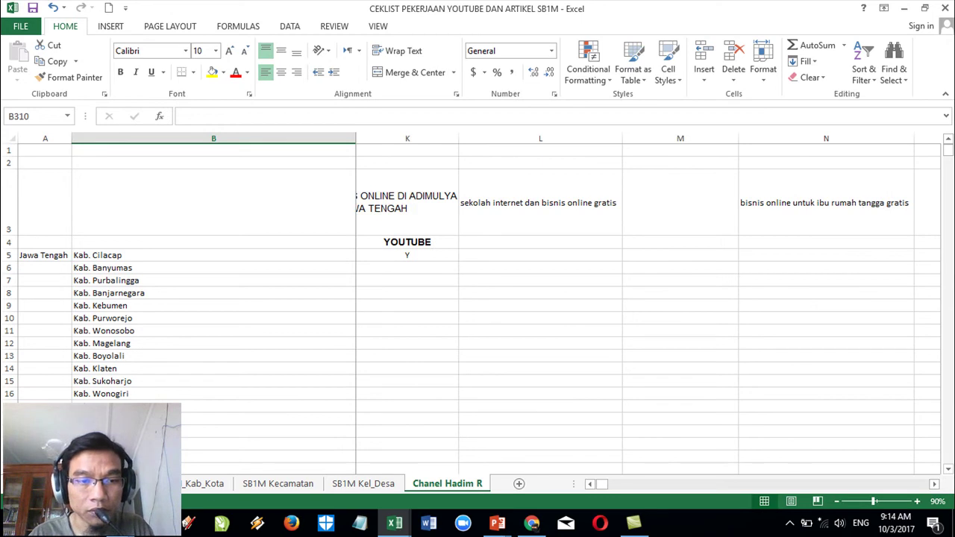
pyautogui.click(590, 483)
pyautogui.click(589, 483)
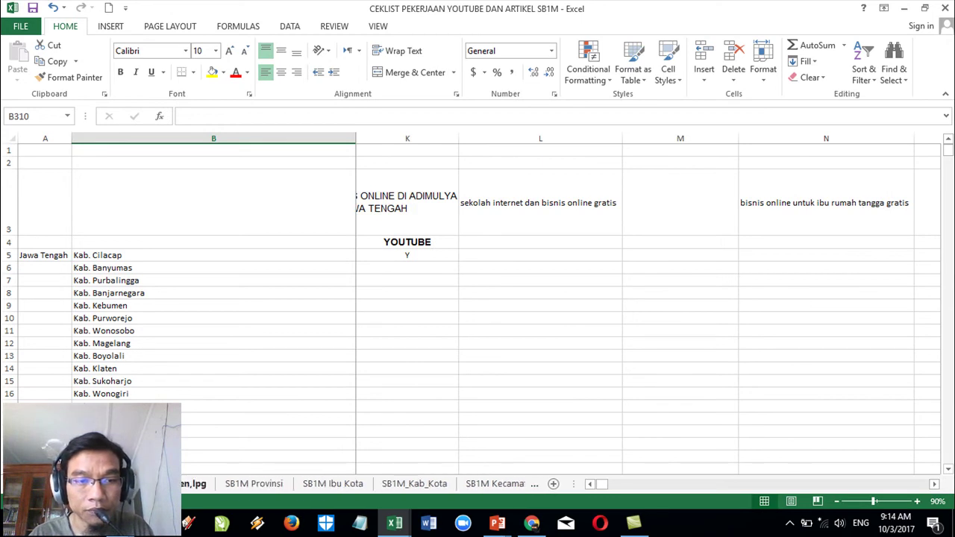
pyautogui.click(194, 484)
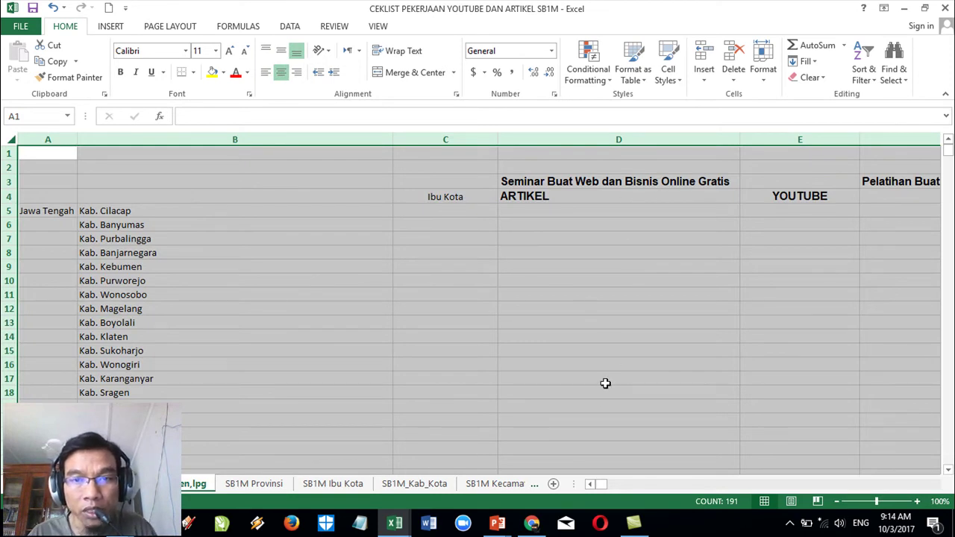
pyautogui.click(497, 524)
# Step: Type 'SEMINAR BUAT WEB DAN BISNIS ONLINE GRATIS DI' over slide 1's first line
pyautogui.click(723, 464)
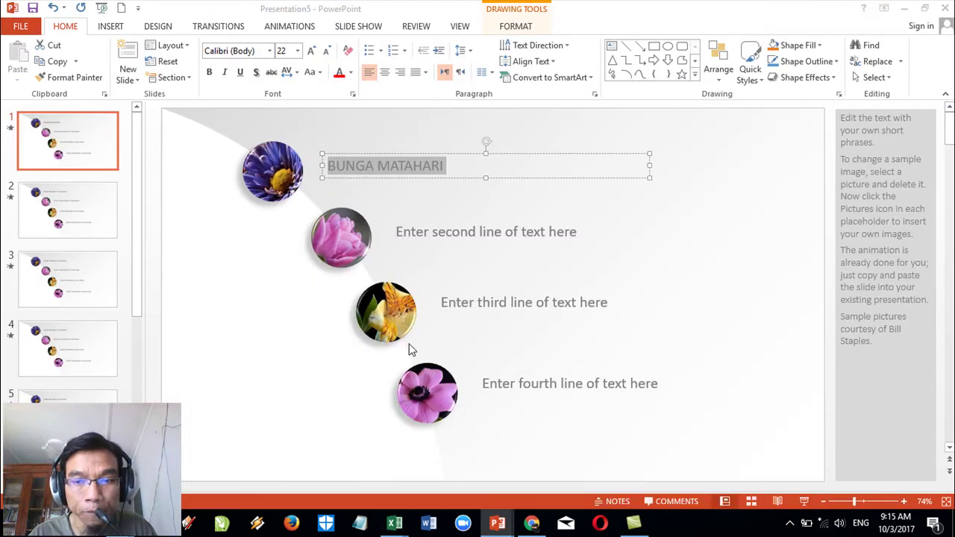
pyautogui.write('SE')
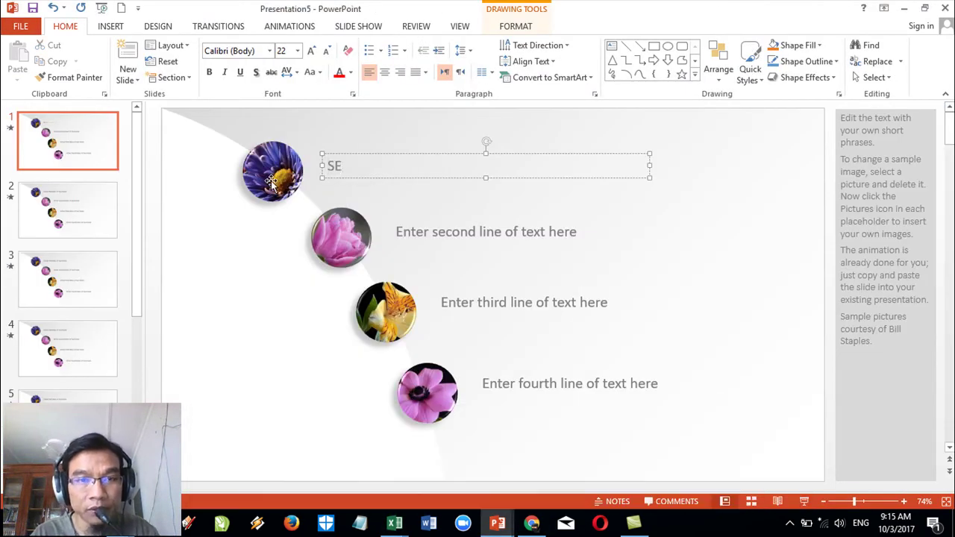
pyautogui.write('MINAR BUAT WEB DAN BISNIS')
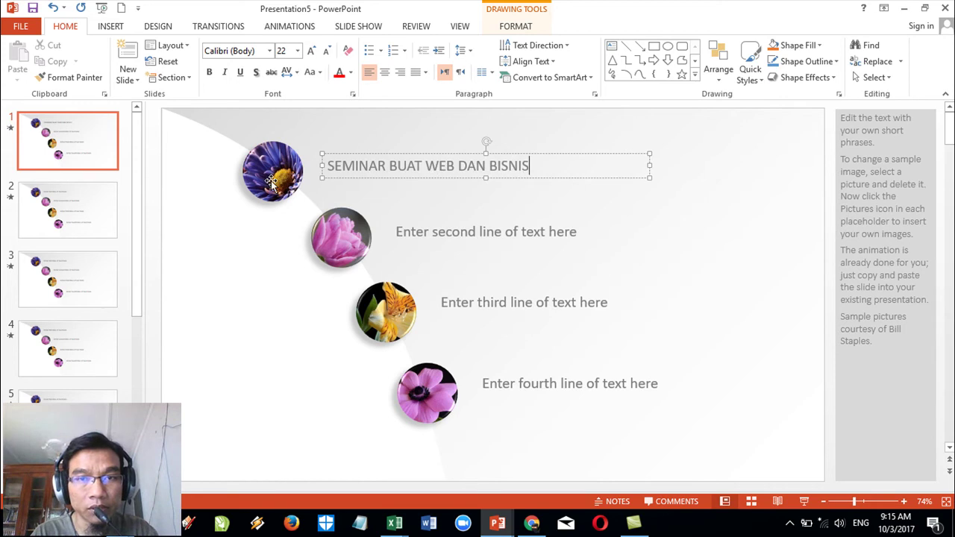
pyautogui.write(' ONLINE GRATIS DI')
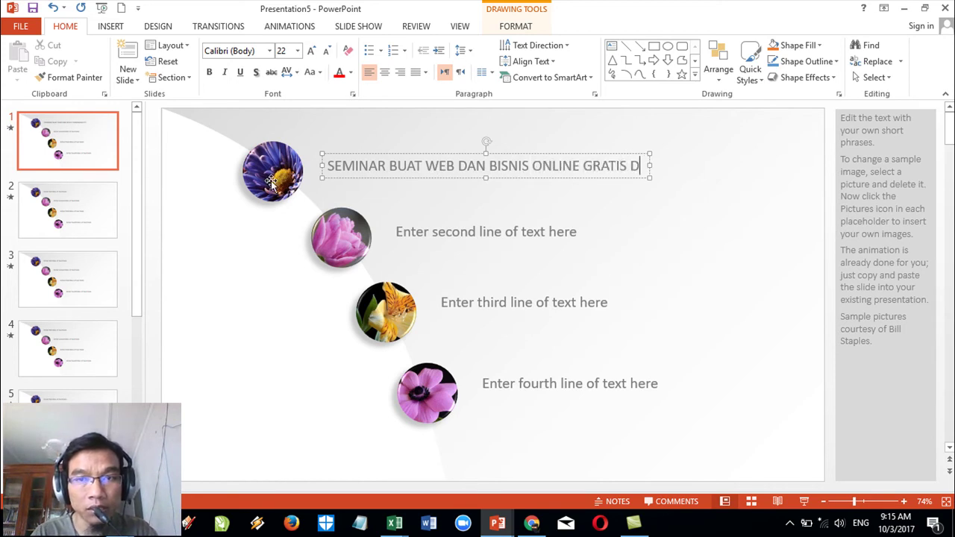
pyautogui.click(391, 524)
# Step: Bring the CEKLIST PEKERJAAN YOUTUBE DAN ARTIKEL SB1M workbook forward and check Kab. Cilacap in cell B5
pyautogui.click(393, 526)
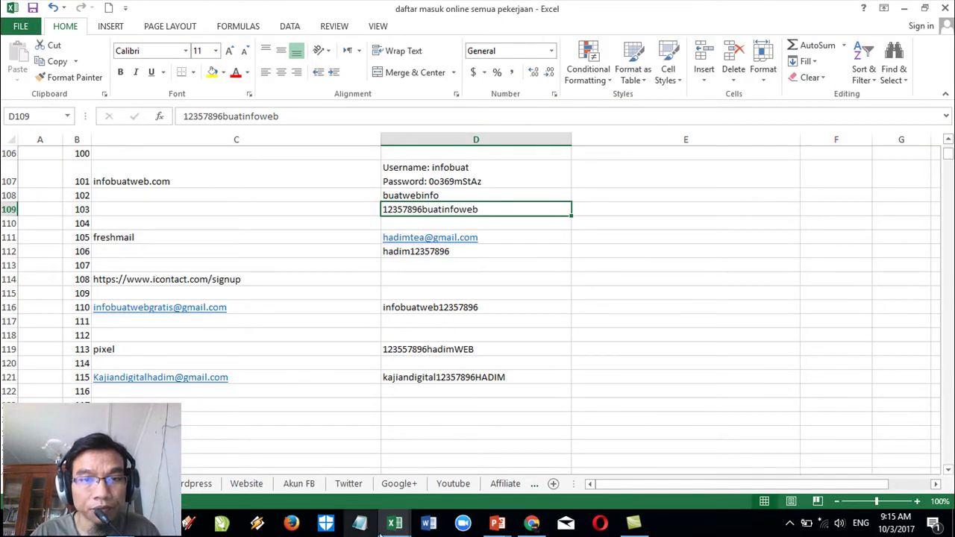
pyautogui.moveTo(410, 527)
pyautogui.click(497, 459)
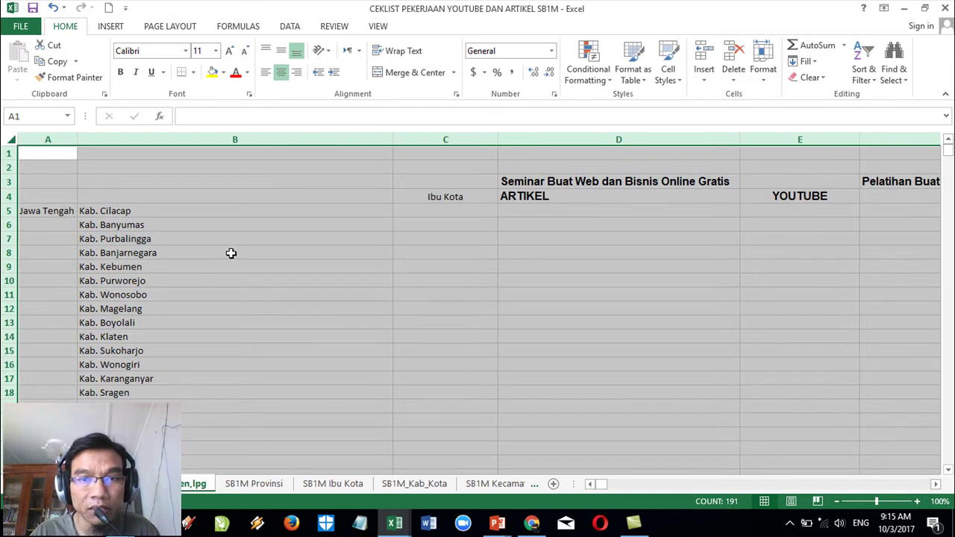
pyautogui.click(128, 210)
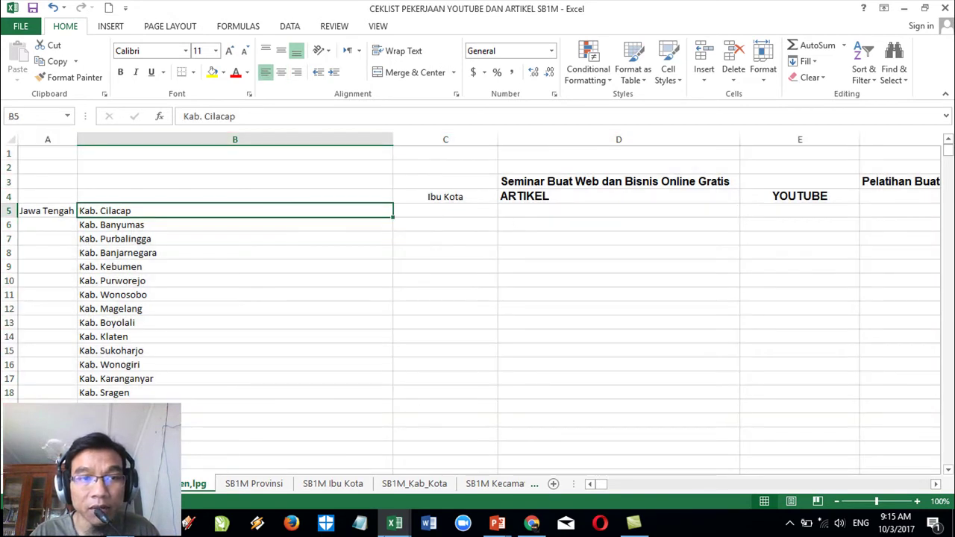
pyautogui.click(497, 524)
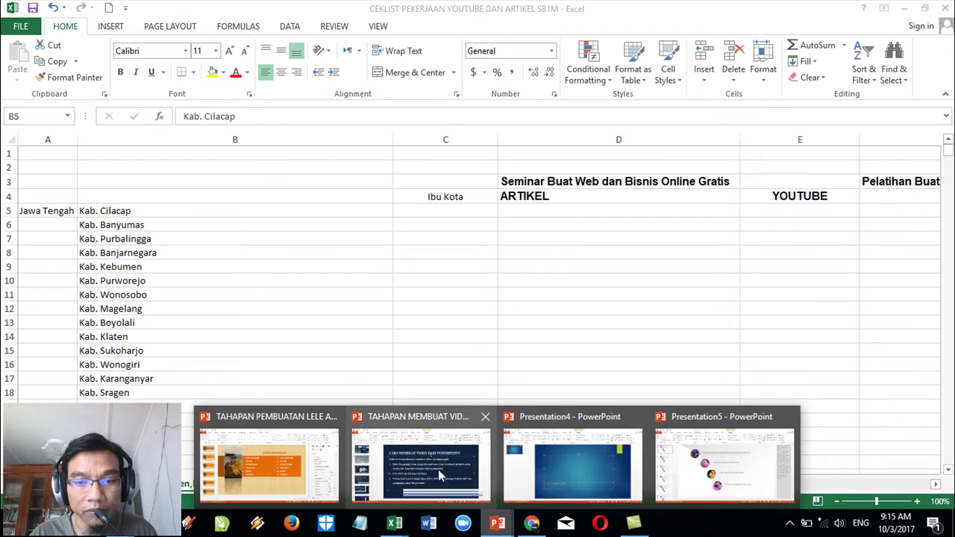
# Step: Finish the slide 1 title with 'KABUPATEN CILACAP JAWA TENGAH', removing the stray characters
pyautogui.click(702, 462)
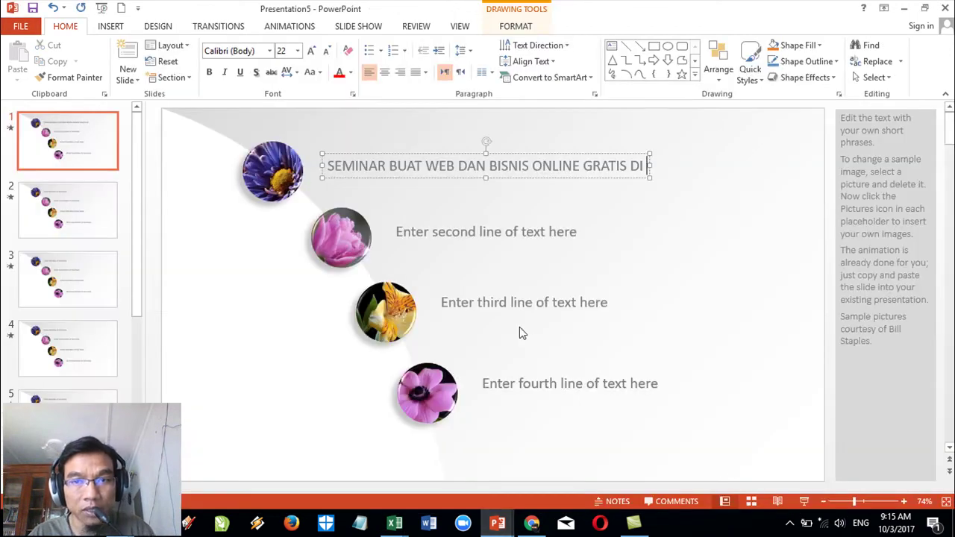
pyautogui.write('KABUPA')
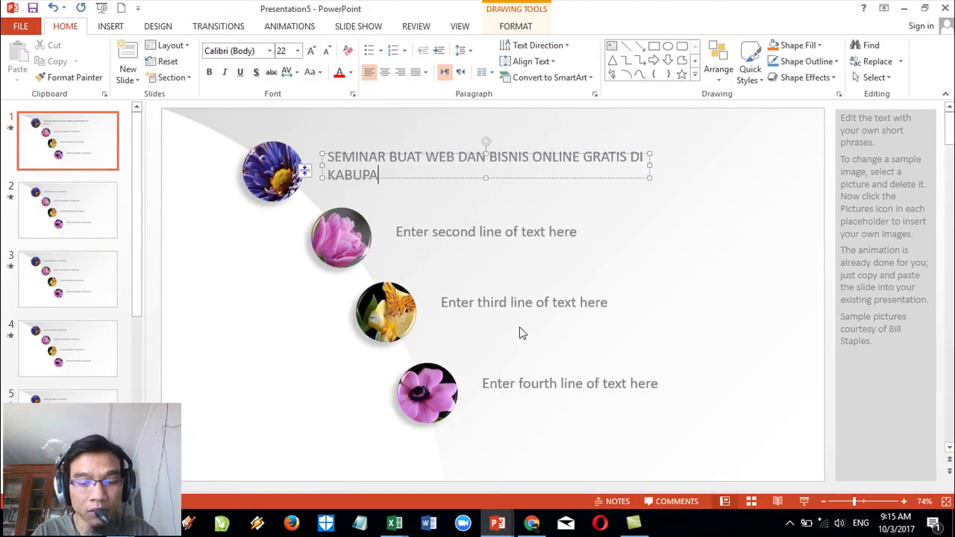
pyautogui.write('TEN CILAC')
pyautogui.write('AP JAWA TENGA')
pyautogui.write('H')
pyautogui.press('BackSpace')
pyautogui.write('H 08')
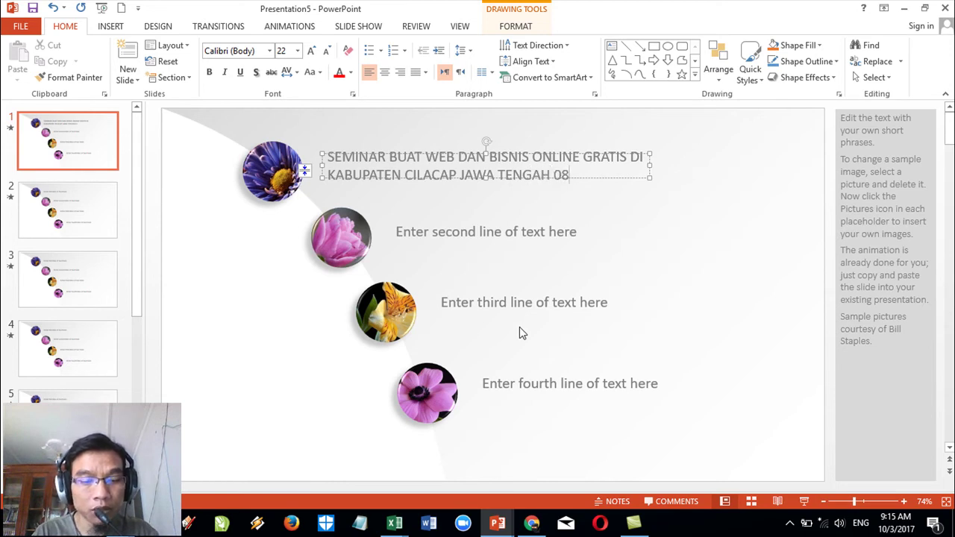
pyautogui.press('BackSpace')
pyautogui.press('BackSpace')
pyautogui.press('BackSpace')
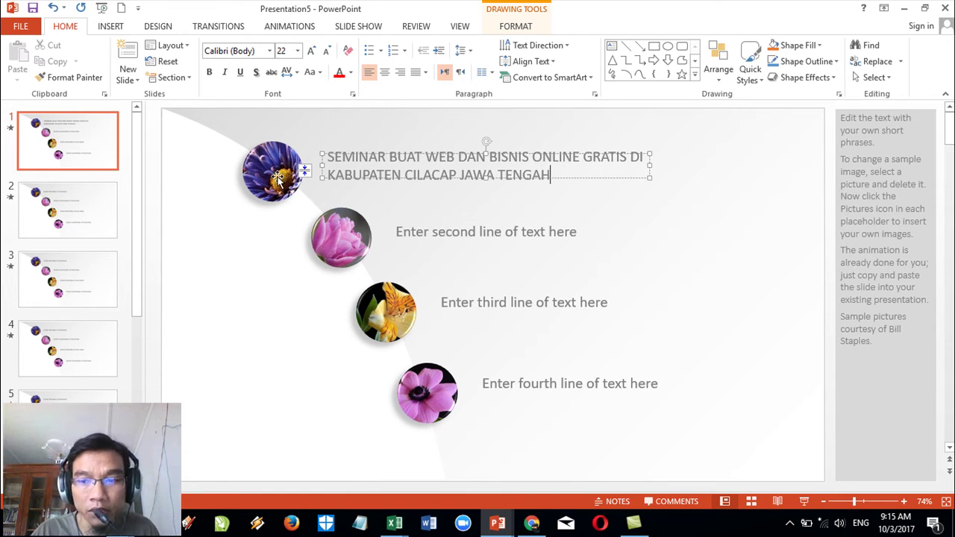
pyautogui.click(278, 179)
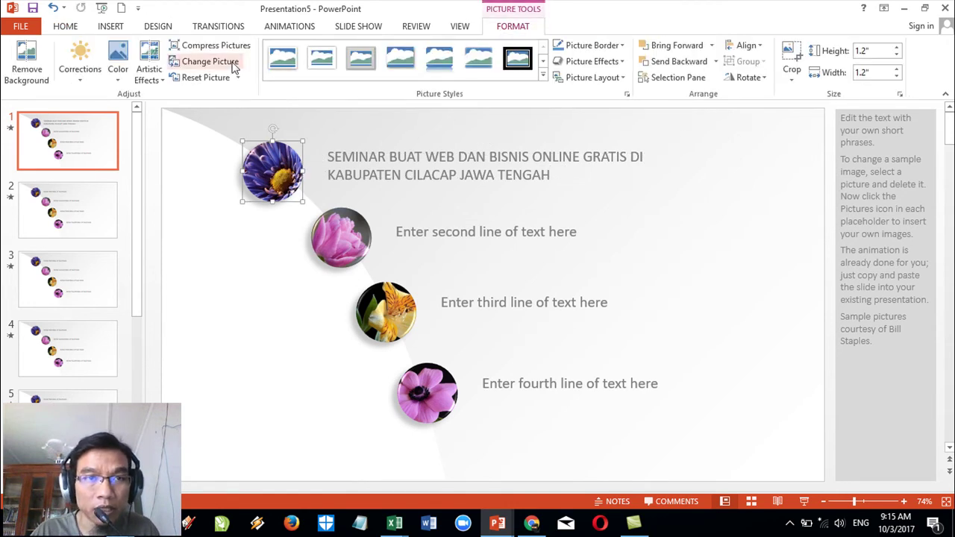
# Step: Start changing the top flower picture and browse offline to the DIGITALSPIRITUAL folder
pyautogui.click(233, 65)
pyautogui.click(478, 291)
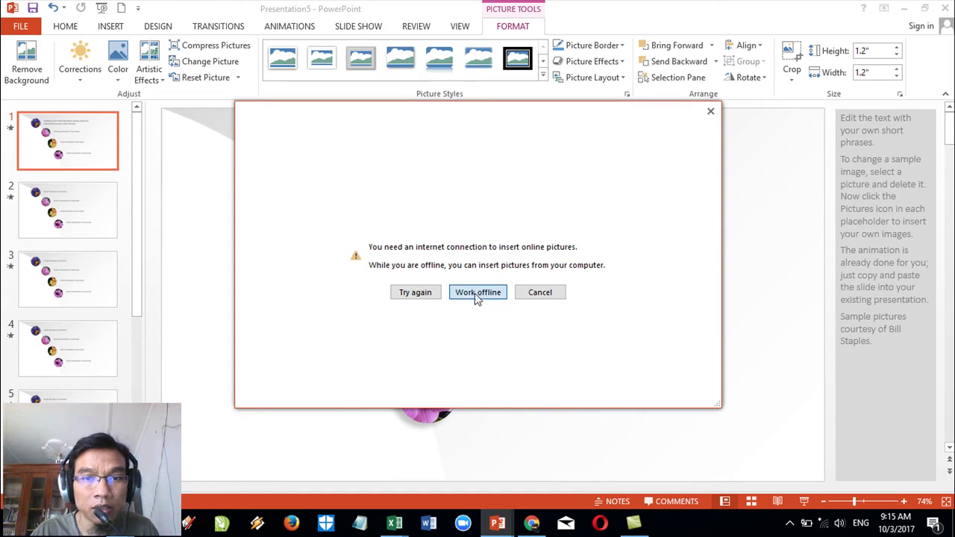
pyautogui.scroll(-5, 343, 214)
pyautogui.scroll(-5, 343, 214)
pyautogui.scroll(-5, 341, 214)
pyautogui.scroll(-5, 342, 213)
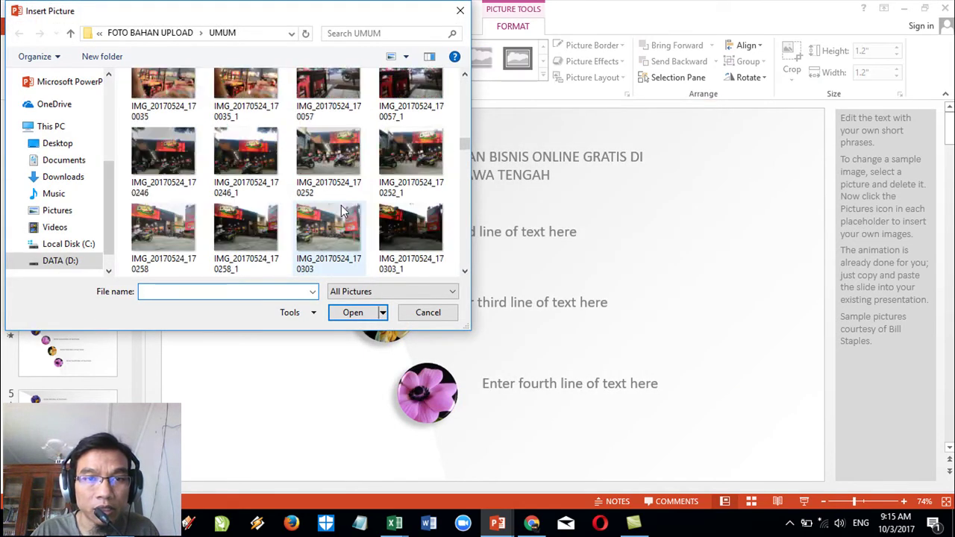
pyautogui.scroll(-3, 344, 211)
pyautogui.scroll(-3, 343, 211)
pyautogui.scroll(-3, 343, 209)
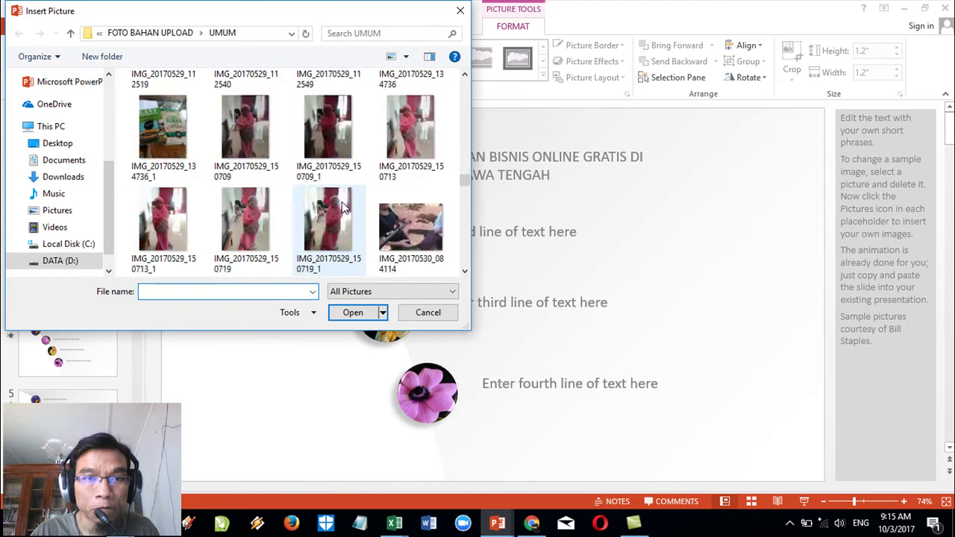
pyautogui.scroll(-3, 344, 207)
pyautogui.scroll(-2, 343, 206)
pyautogui.scroll(-2, 342, 202)
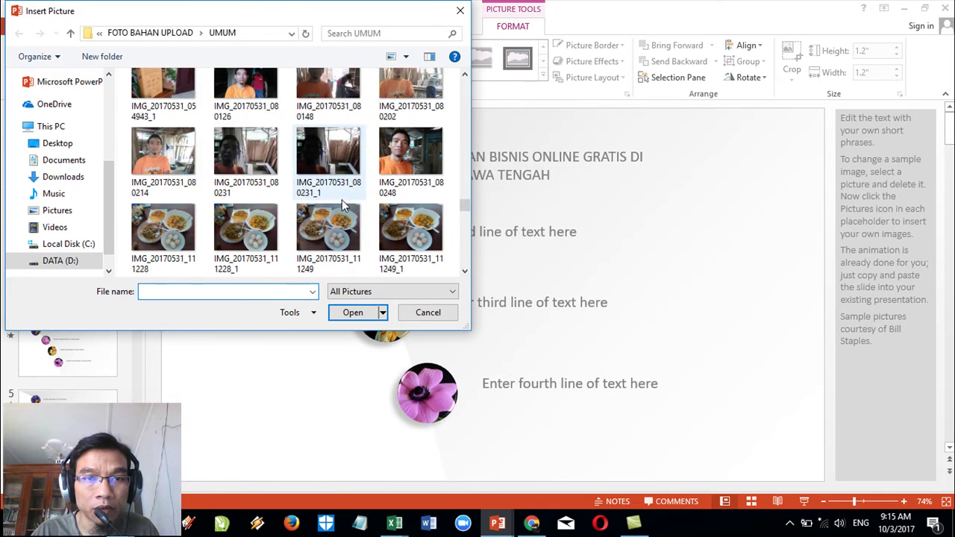
pyautogui.scroll(-3, 342, 200)
pyautogui.scroll(-3, 335, 199)
pyautogui.scroll(-2, 323, 198)
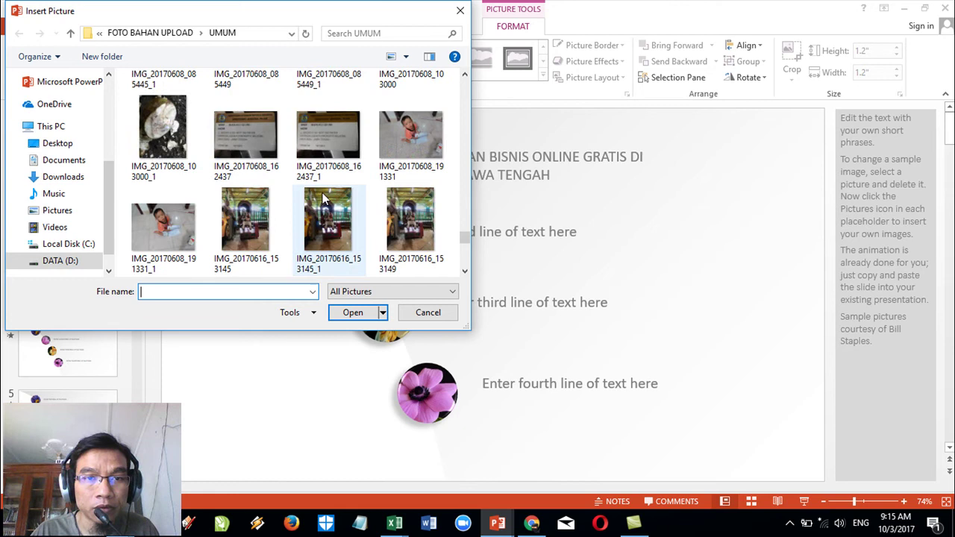
pyautogui.click(150, 33)
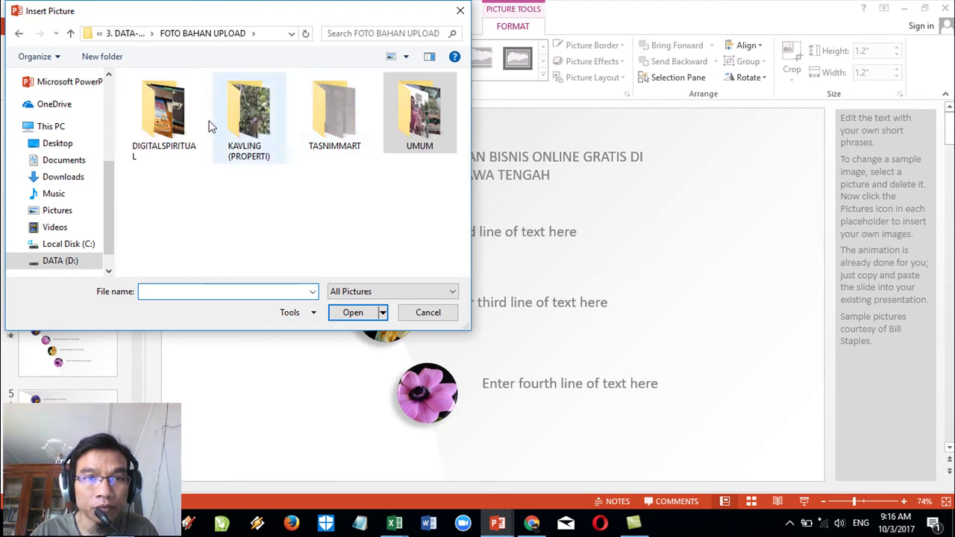
pyautogui.doubleClick(149, 120)
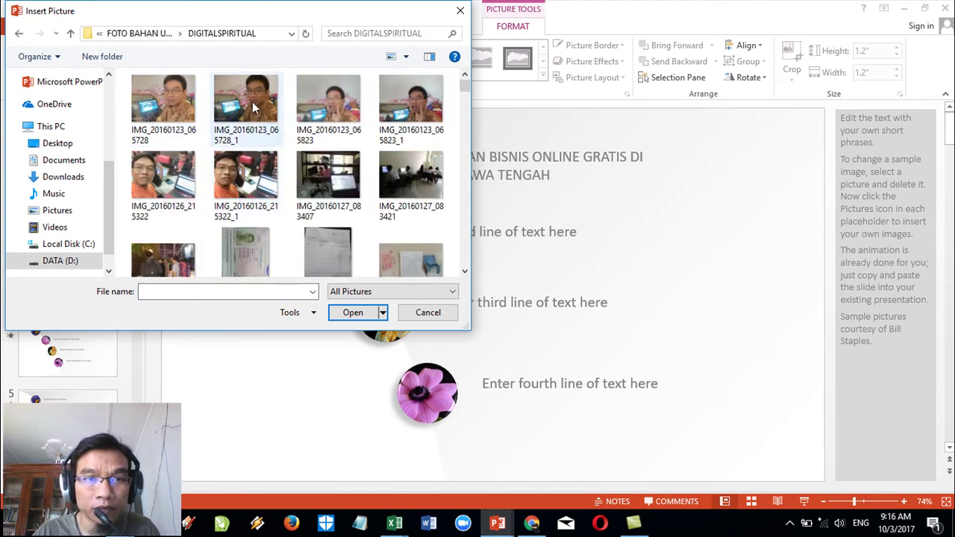
# Step: Insert photo IMG_20160126_215322_1 into the top circle
pyautogui.scroll(-1, 254, 173)
pyautogui.click(252, 173)
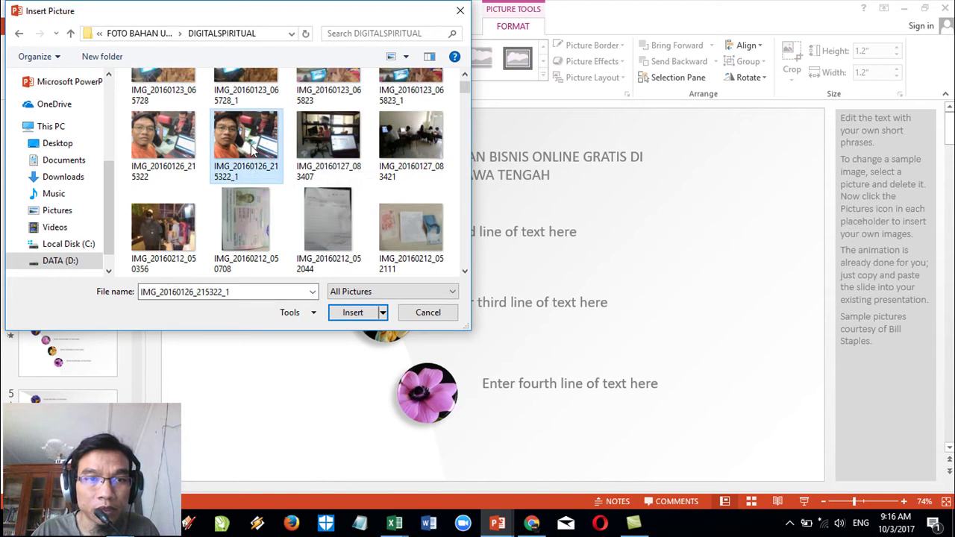
pyautogui.scroll(-2, 366, 209)
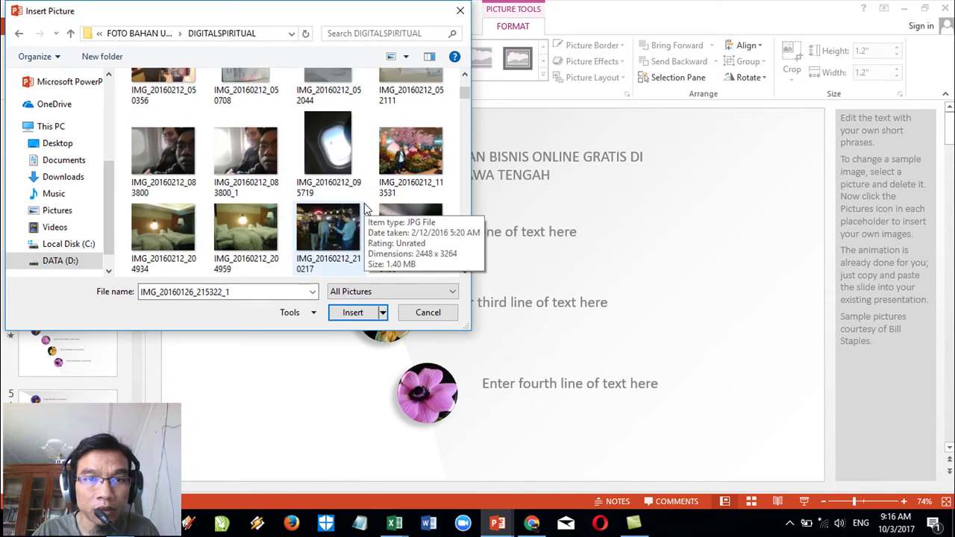
pyautogui.scroll(-2, 366, 208)
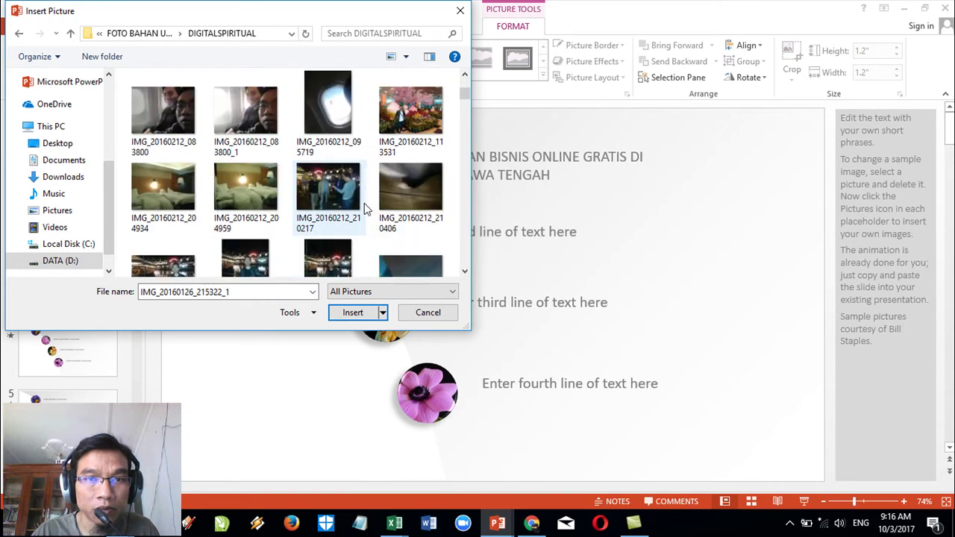
pyautogui.click(354, 313)
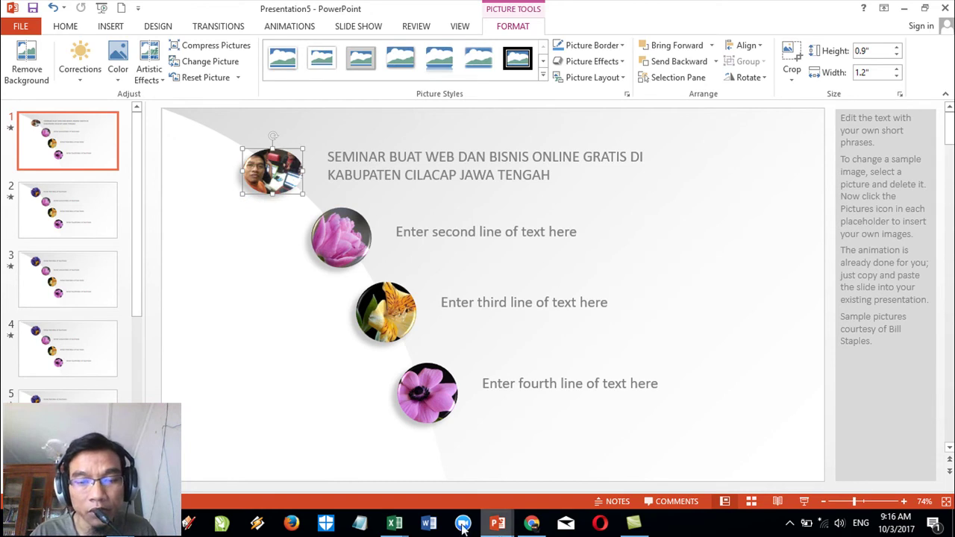
# Step: Glance at the TAHAPAN presentation, then return to Presentation5
pyautogui.moveTo(497, 524)
pyautogui.click(417, 468)
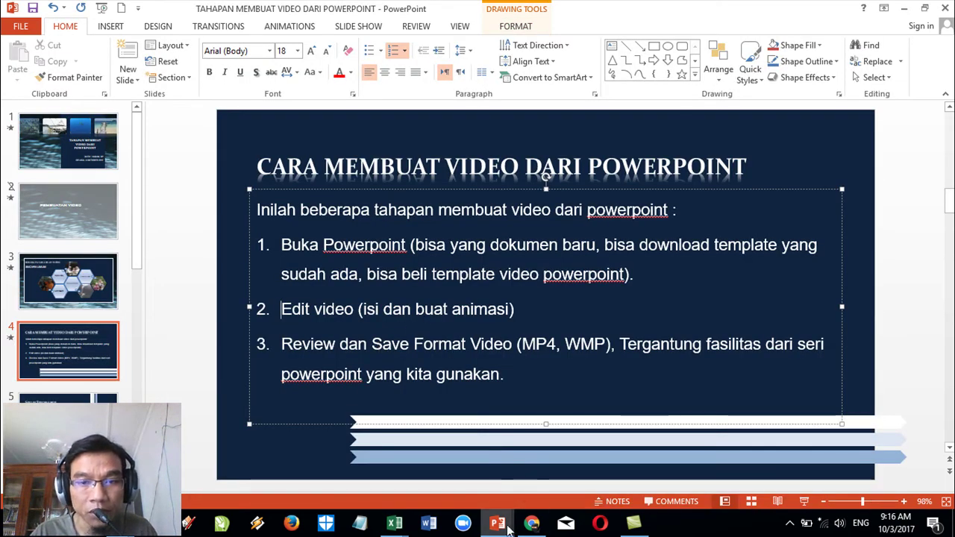
pyautogui.moveTo(498, 524)
pyautogui.click(743, 460)
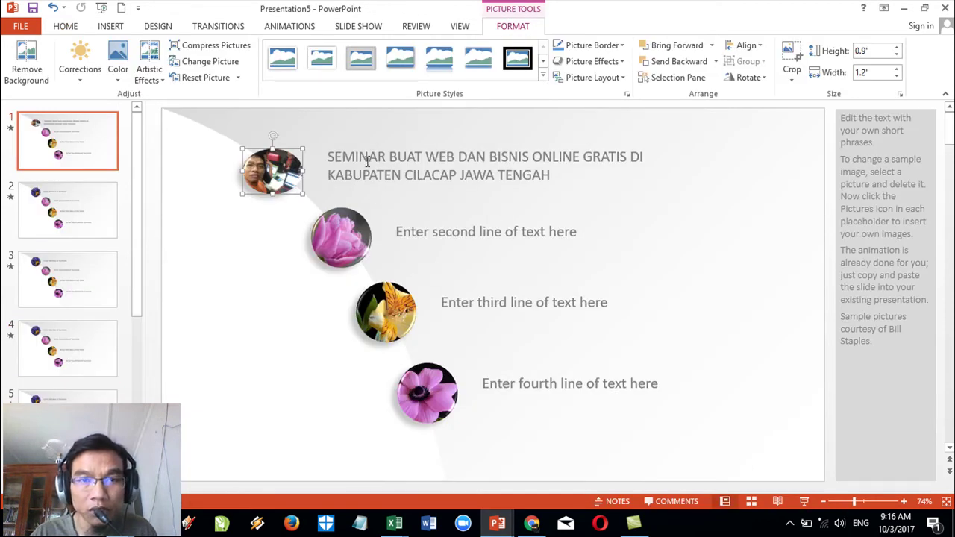
# Step: Preview the edited slide as a slide show, then bring TAHAPAN MEMBUAT VIDEO DARI POWERPOINT forward
pyautogui.click(804, 501)
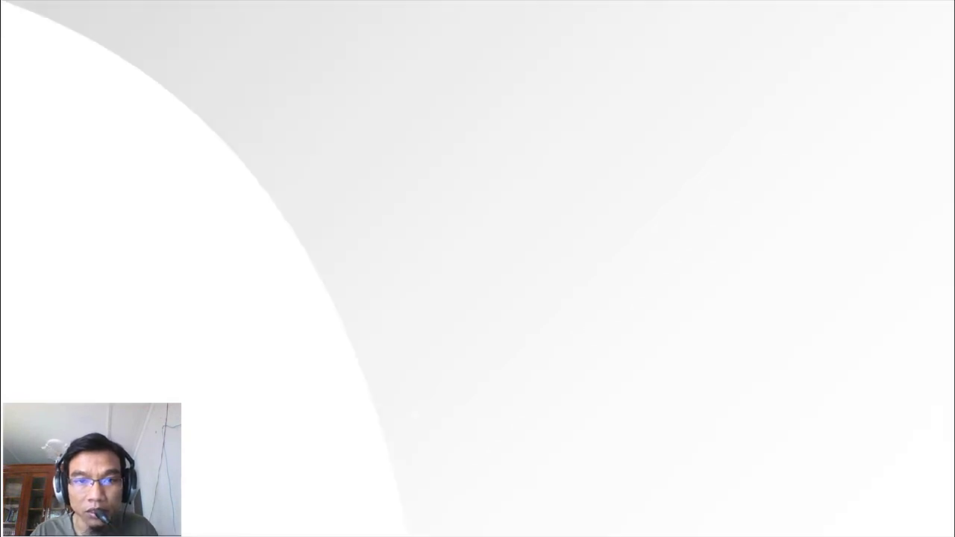
pyautogui.click(541, 327)
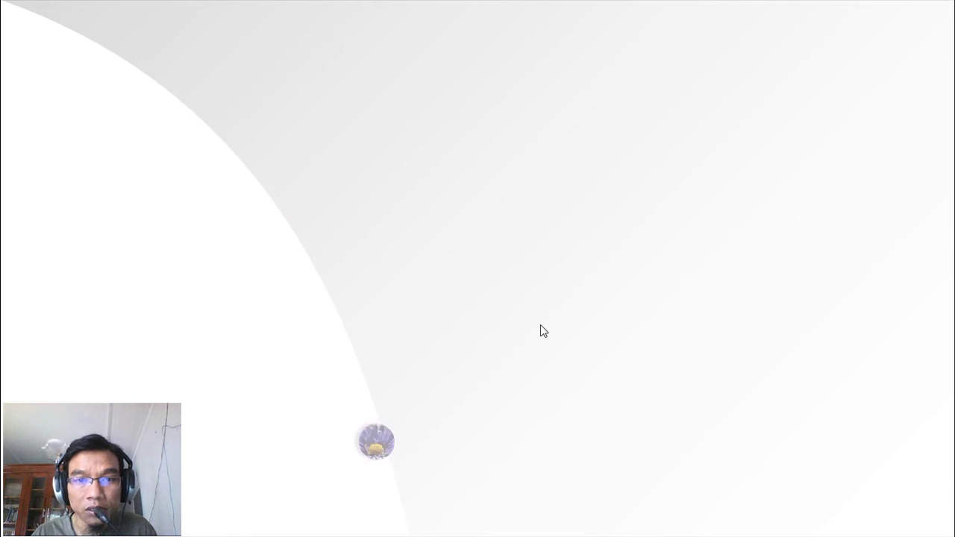
pyautogui.press('Escape')
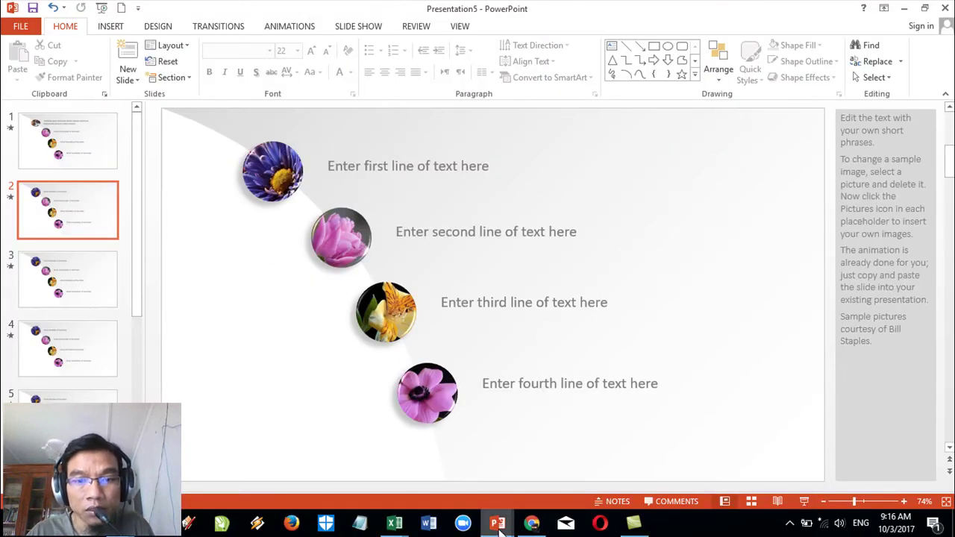
pyautogui.moveTo(501, 527)
pyautogui.click(444, 485)
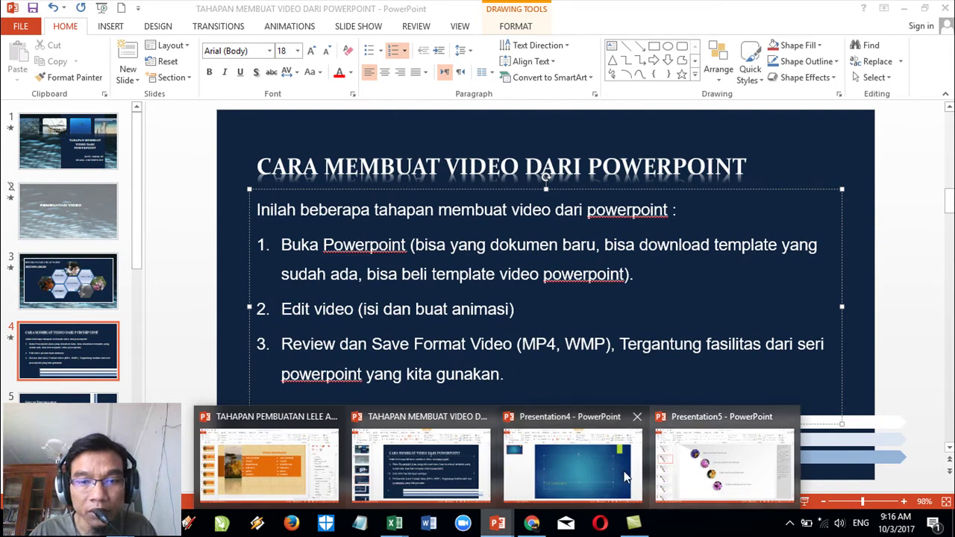
# Step: In Presentation4, type the title 'SEMINAR WEBSITE DAN BISNIS ONLINE DI KABUPATEN BANYUMAS JAWA TENGAH'
pyautogui.click(569, 460)
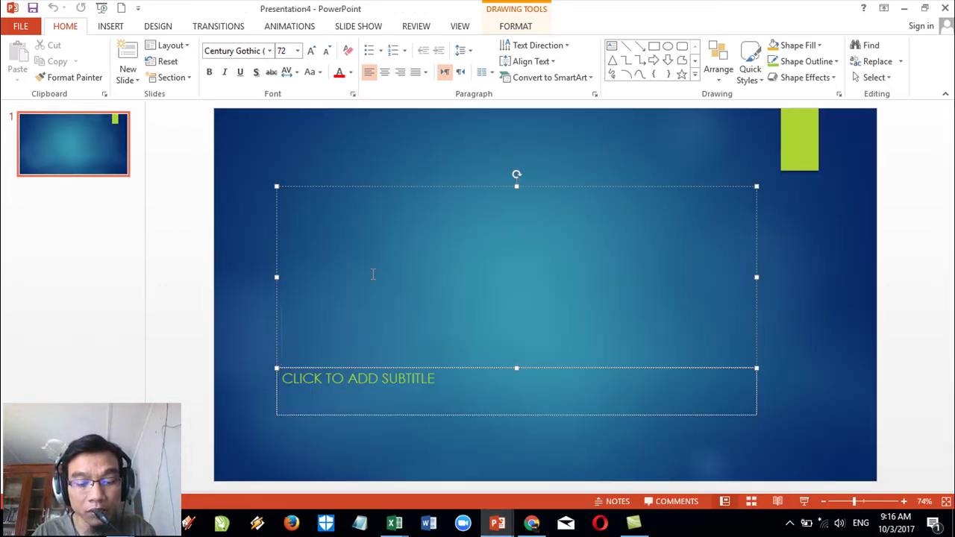
pyautogui.write('SEMINA')
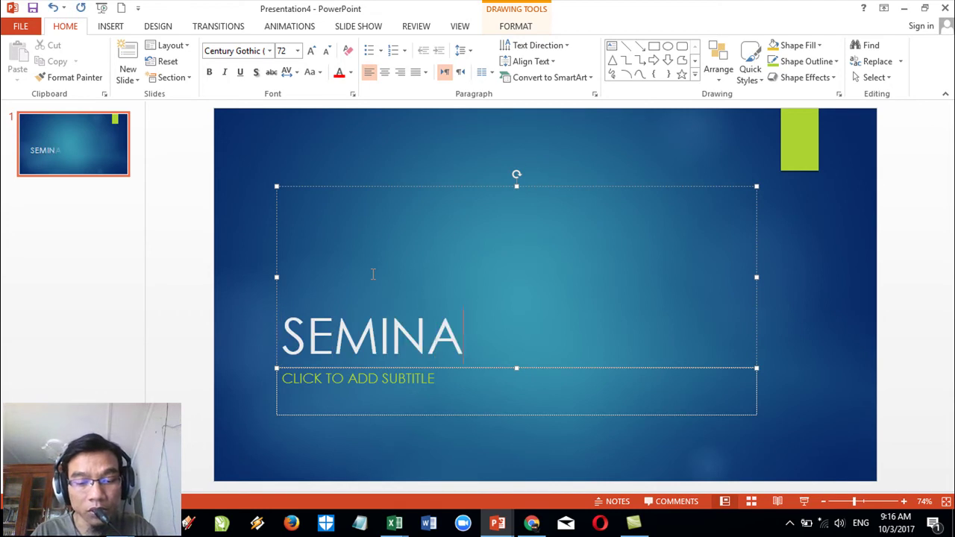
pyautogui.write('R WEBSITE DAN BI')
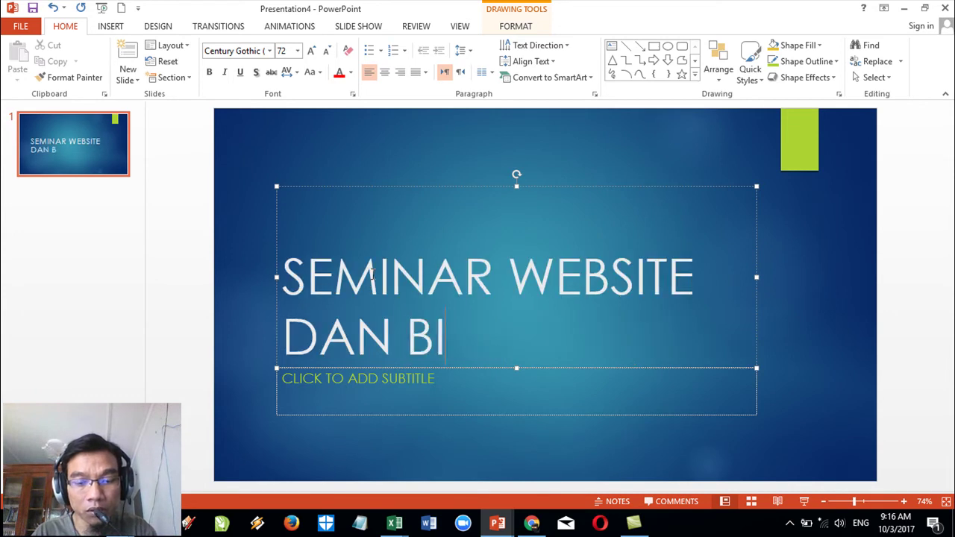
pyautogui.write('SNIS ONLIEN')
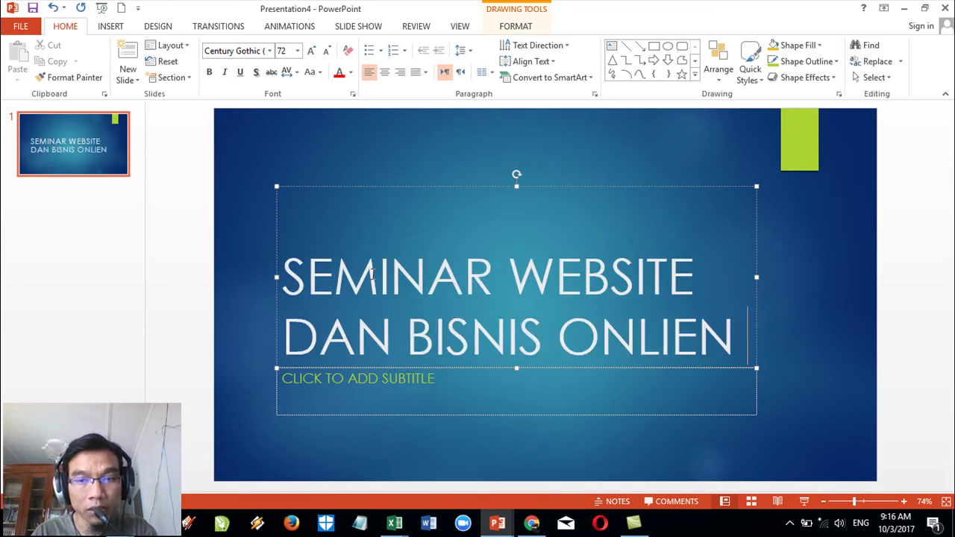
pyautogui.press('BackSpace')
pyautogui.press('BackSpace')
pyautogui.write('NE DI')
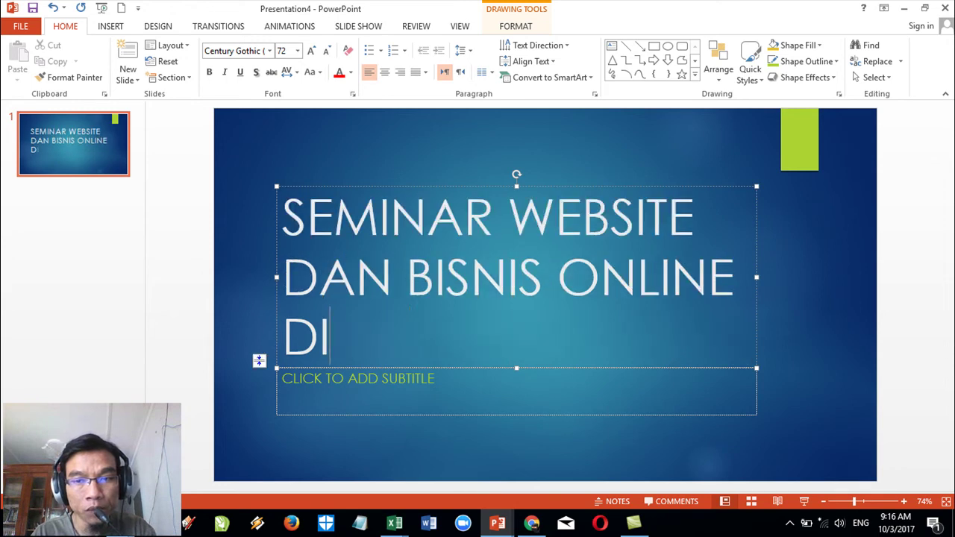
pyautogui.write(' KABUPATEN')
pyautogui.press('BackSpace')
pyautogui.write('EN BAN')
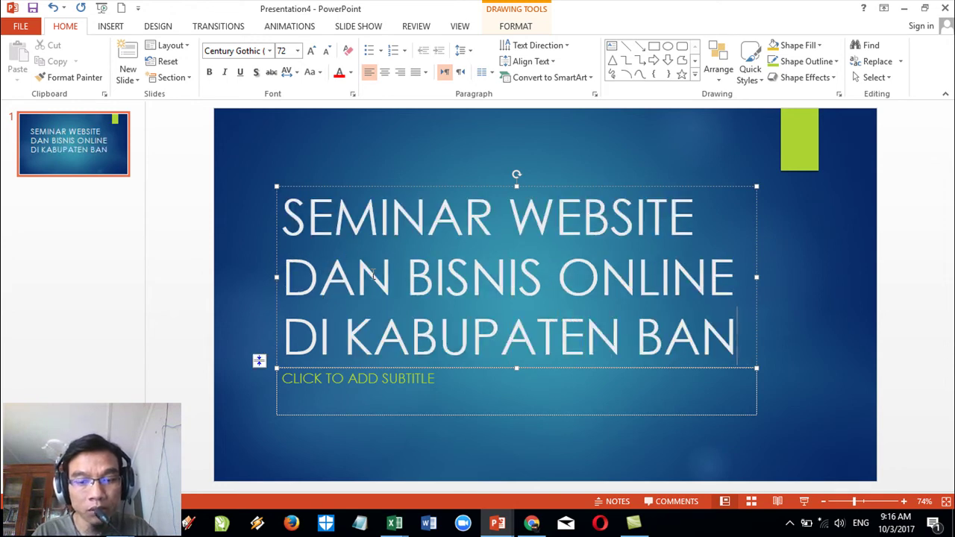
pyautogui.write('YUMAS ')
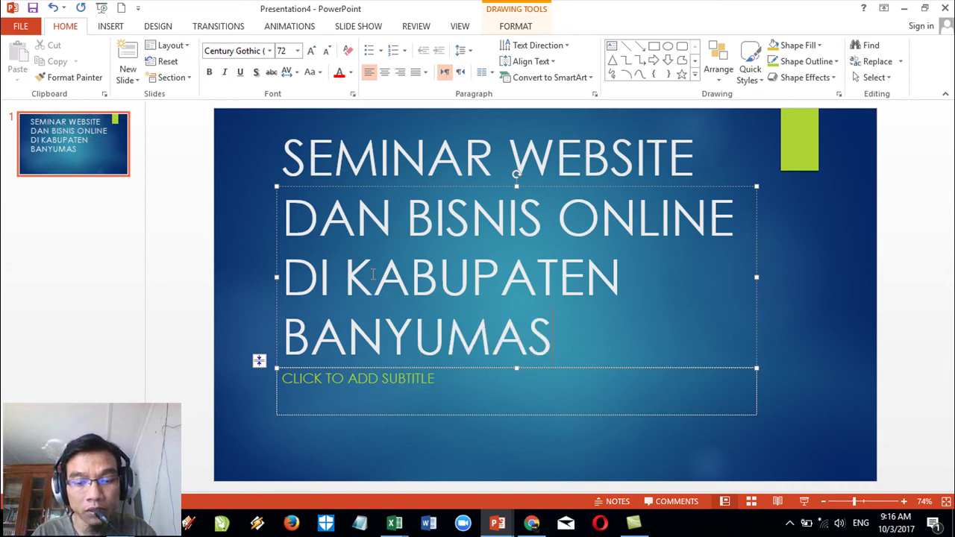
pyautogui.write('JAWA ')
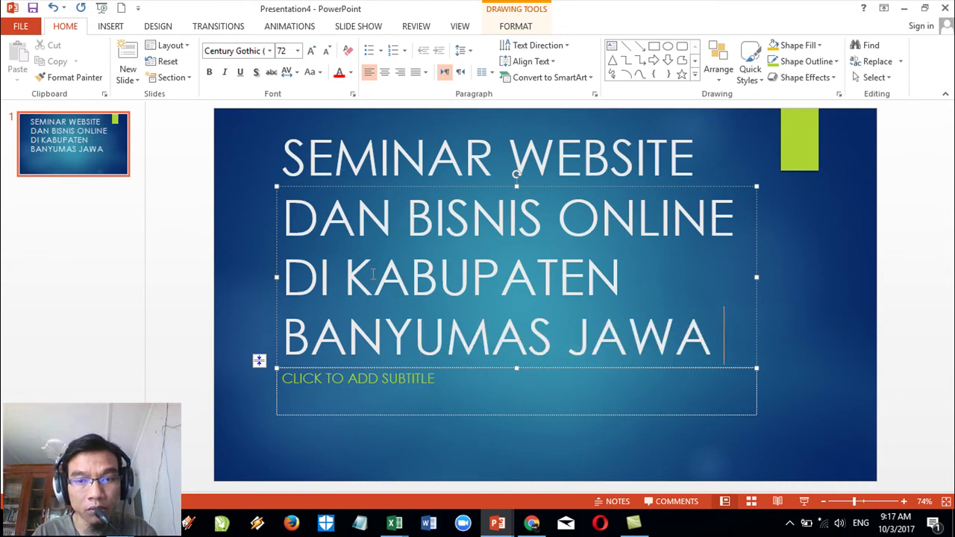
pyautogui.write('TENGAH')
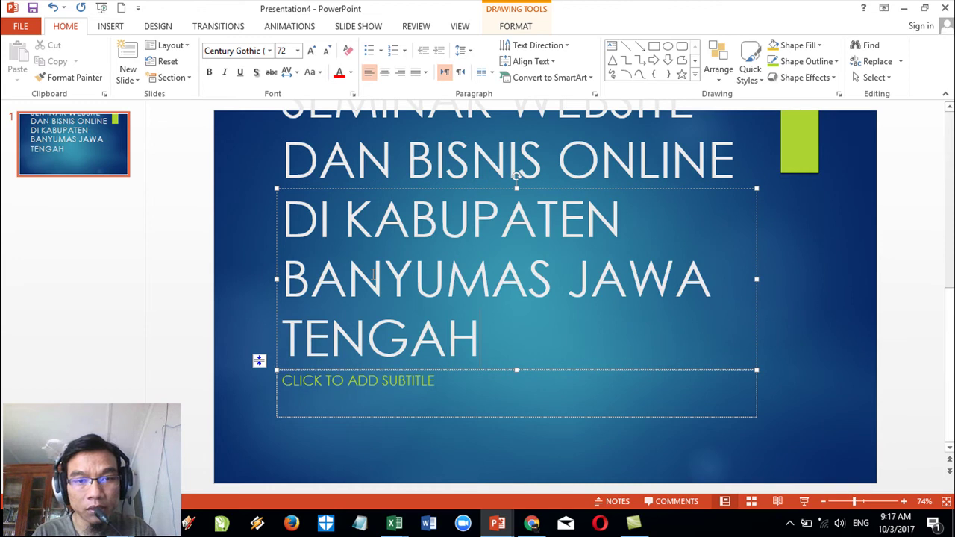
# Step: Shrink the whole title to 48 pt so it fits on three lines
pyautogui.hotkey('ctrl', 'a')
pyautogui.hotkey('ctrl', 'shift', ',')
pyautogui.hotkey('ctrl', 'shift', ',')
pyautogui.hotkey('ctrl', 'shift', ',')
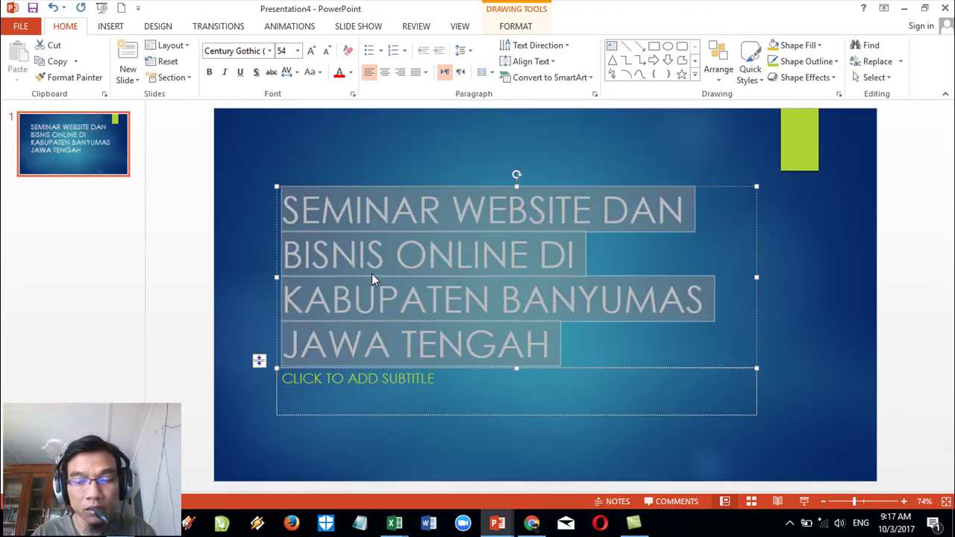
pyautogui.hotkey('ctrl', 'shift', ',')
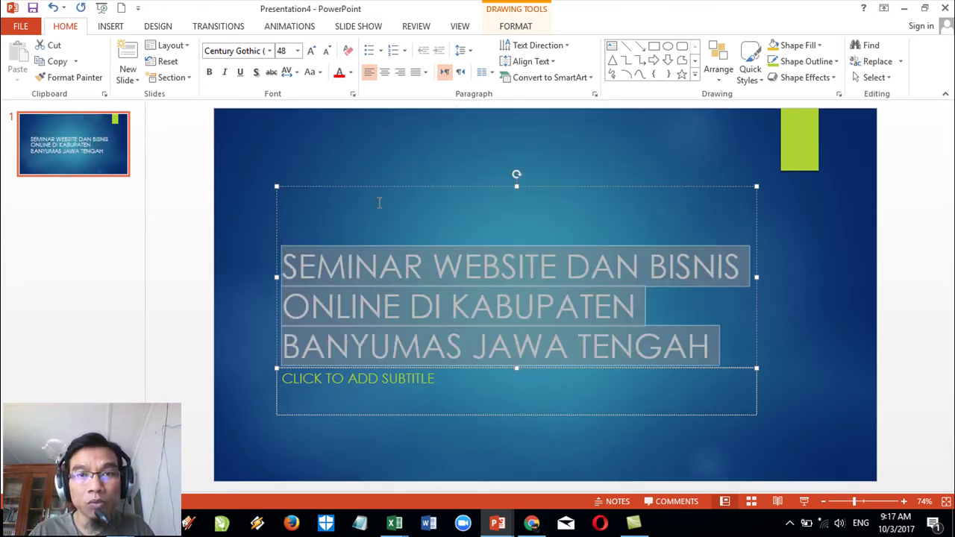
pyautogui.click(468, 188)
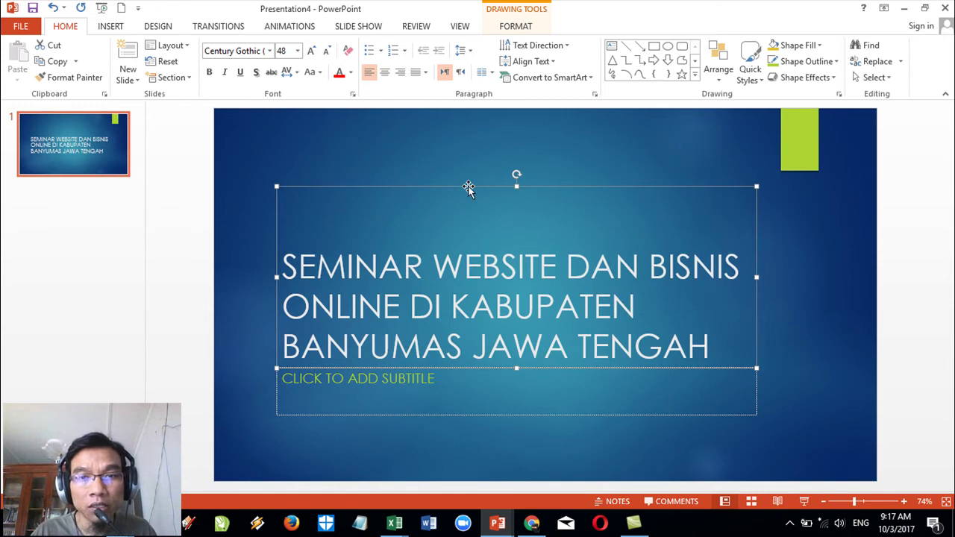
# Step: Give the title a Fly In entrance animation
pyautogui.click(288, 27)
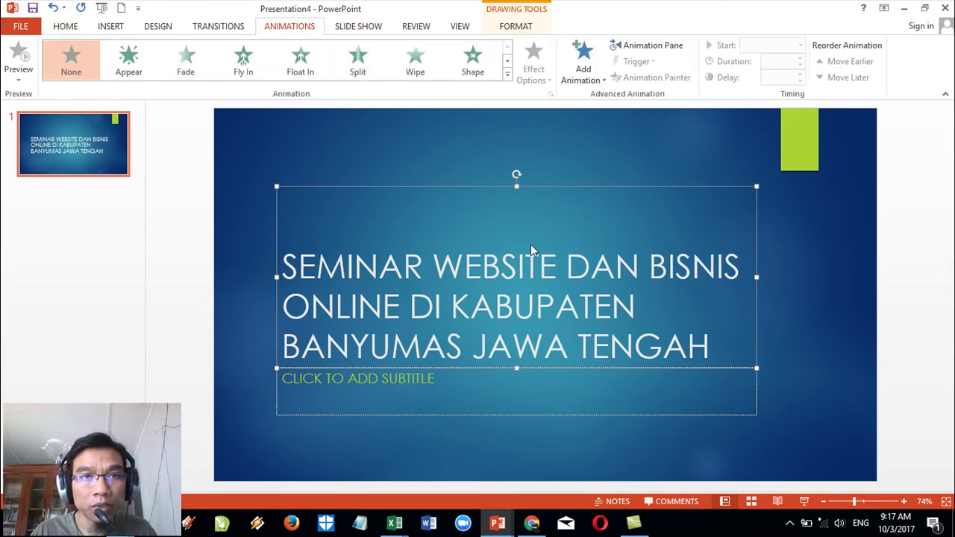
pyautogui.click(186, 67)
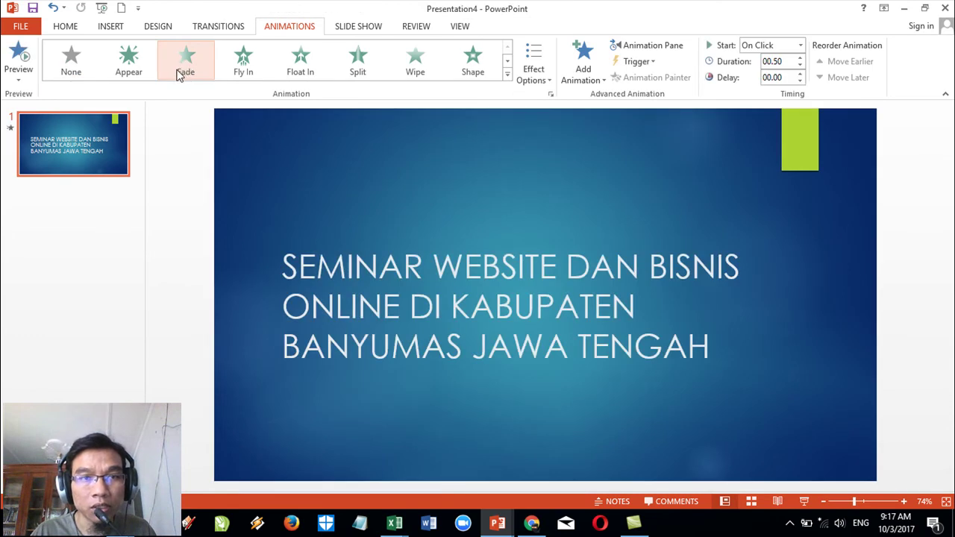
pyautogui.click(250, 70)
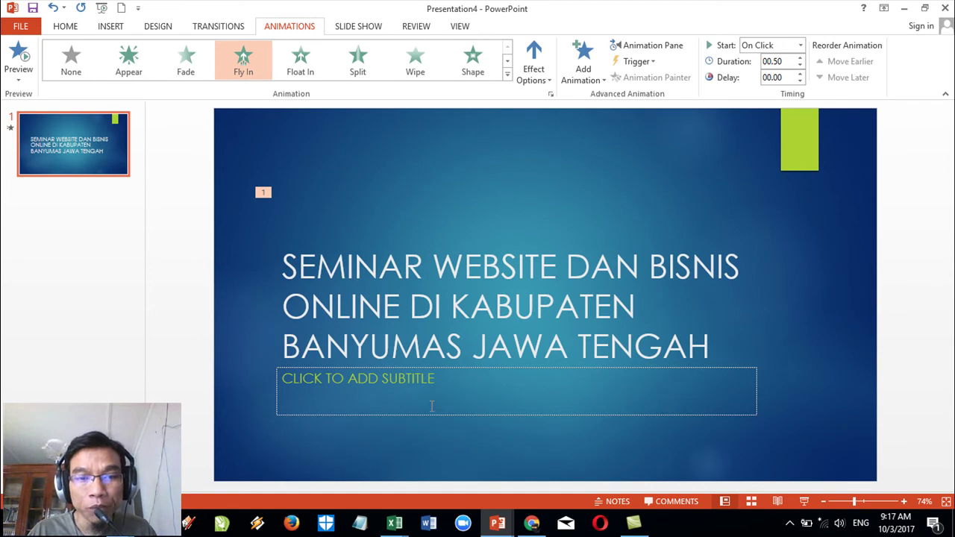
# Step: Add the presenter-credit subtitle, save, and give it a Fly In animation
pyautogui.click(429, 393)
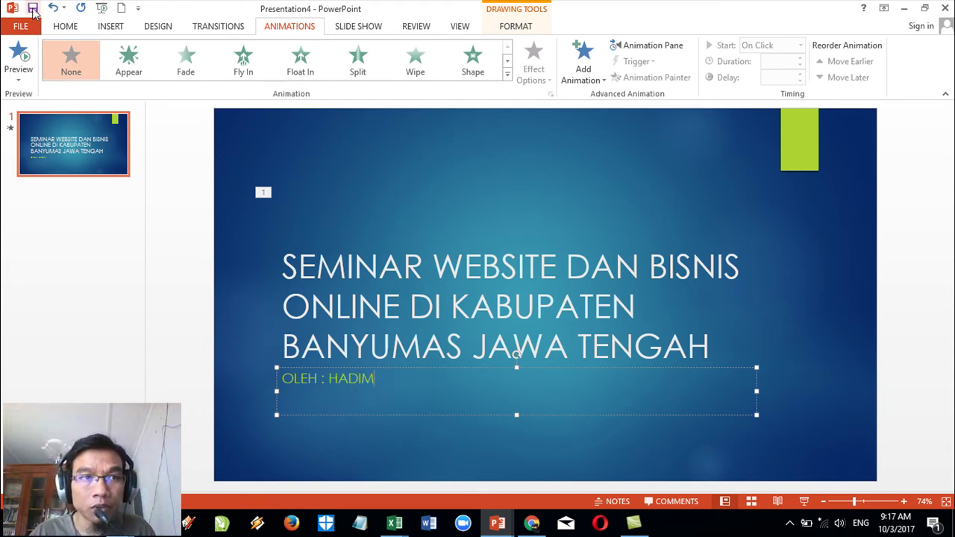
pyautogui.click(33, 8)
pyautogui.click(28, 23)
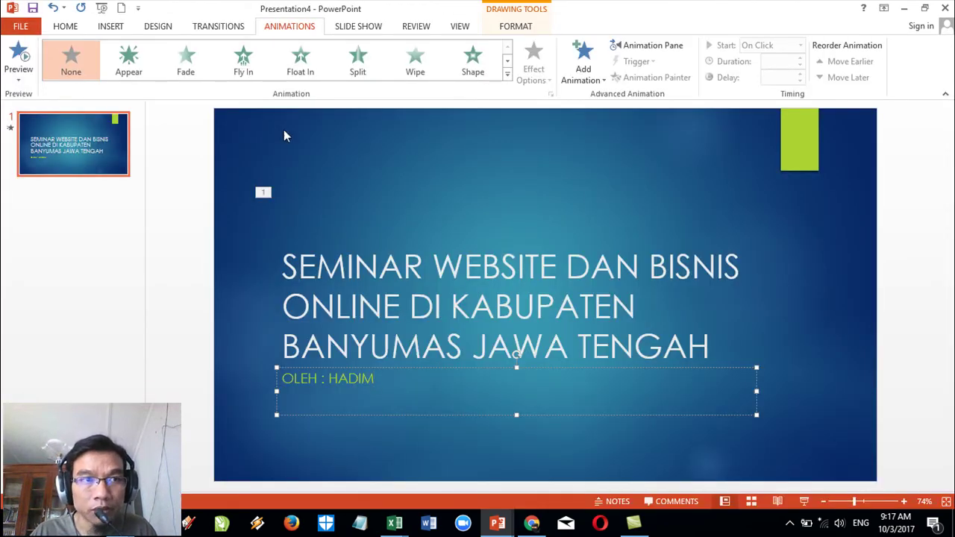
pyautogui.click(478, 59)
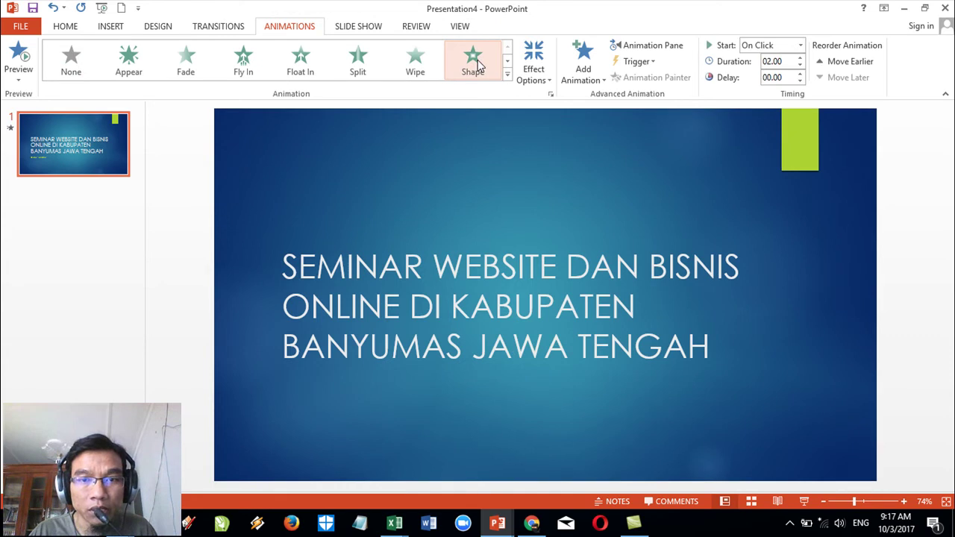
pyautogui.click(347, 64)
pyautogui.click(301, 67)
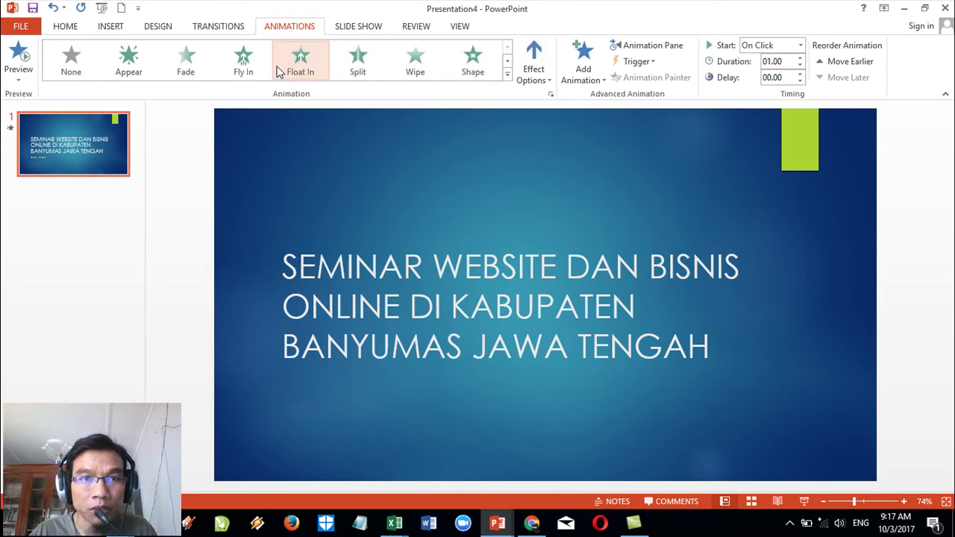
pyautogui.click(248, 64)
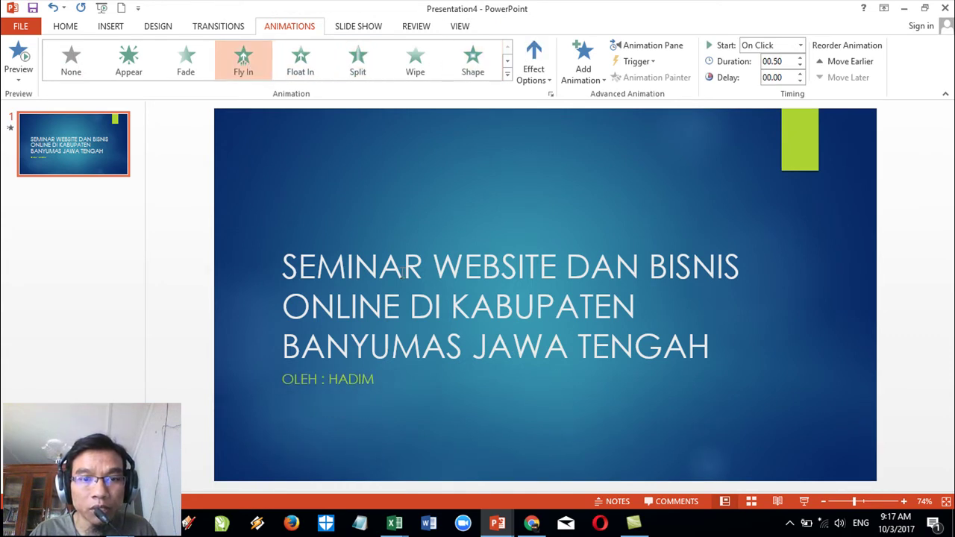
# Step: Preview the slide's animations, then bring TAHAPAN MEMBUAT VIDEO DARI POWERPOINT forward
pyautogui.click(400, 304)
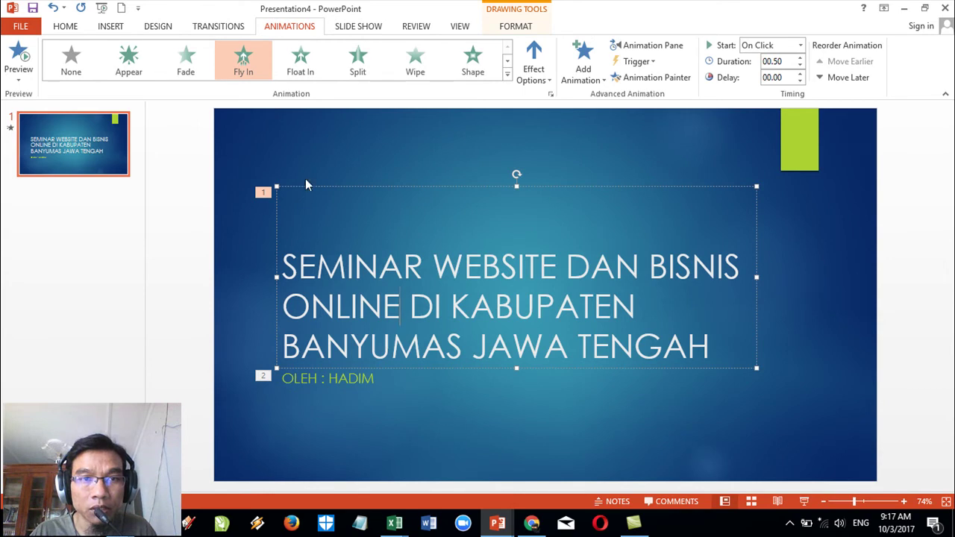
pyautogui.click(19, 63)
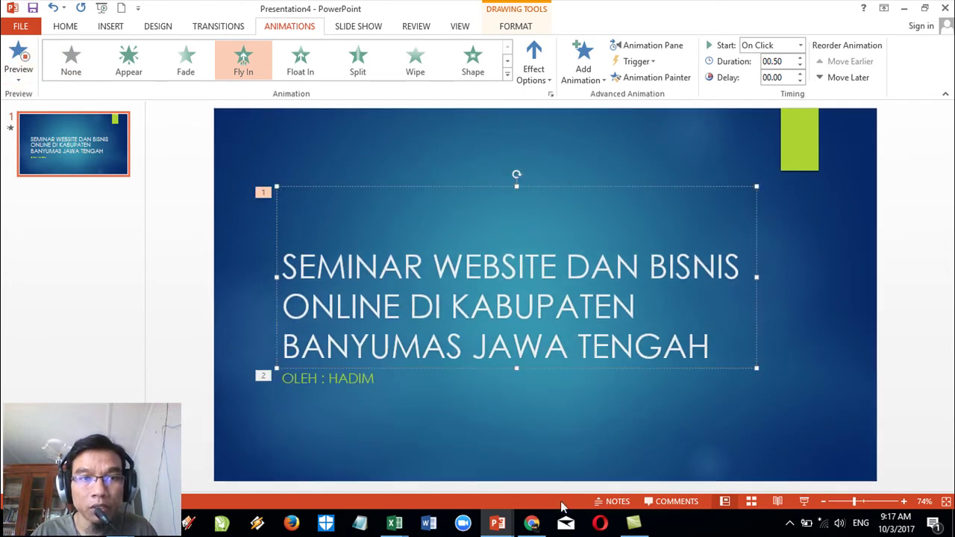
pyautogui.moveTo(498, 526)
pyautogui.click(429, 480)
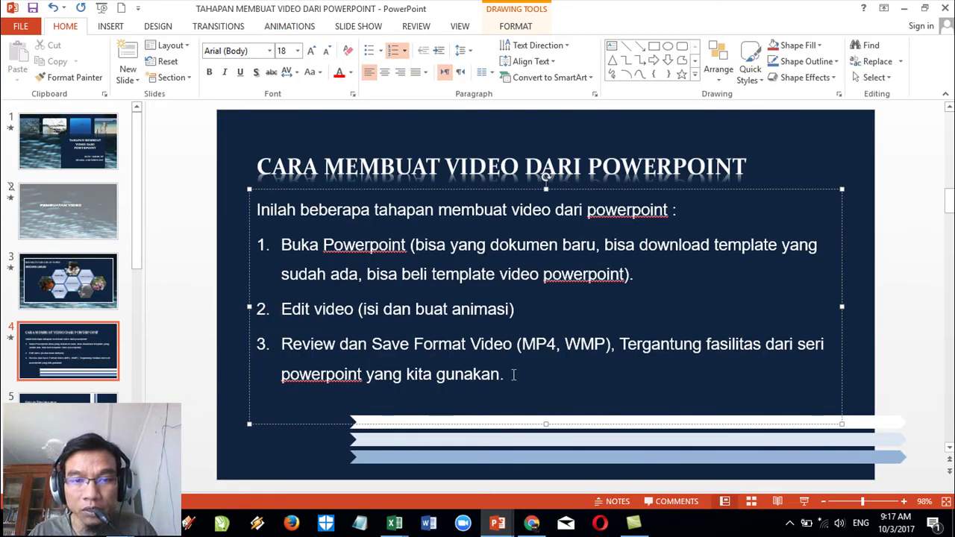
# Step: Bring up the TAHAPAN presentation and view its slide 6
pyautogui.moveTo(497, 526)
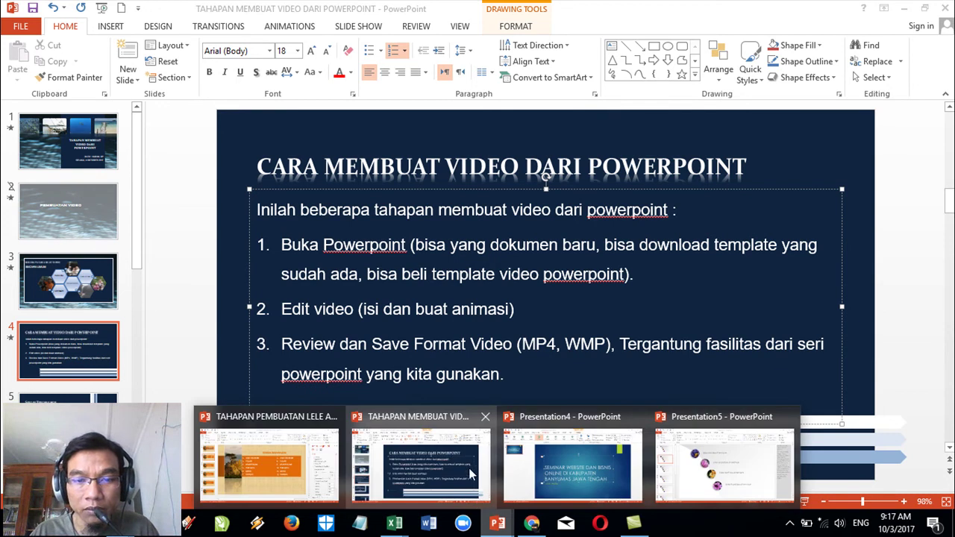
pyautogui.click(447, 455)
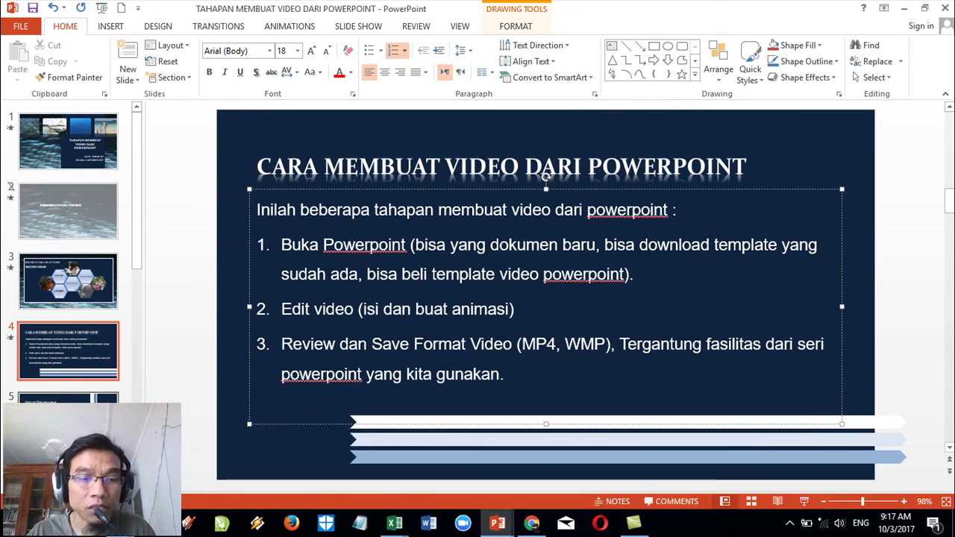
pyautogui.scroll(-3, 86, 354)
pyautogui.click(85, 354)
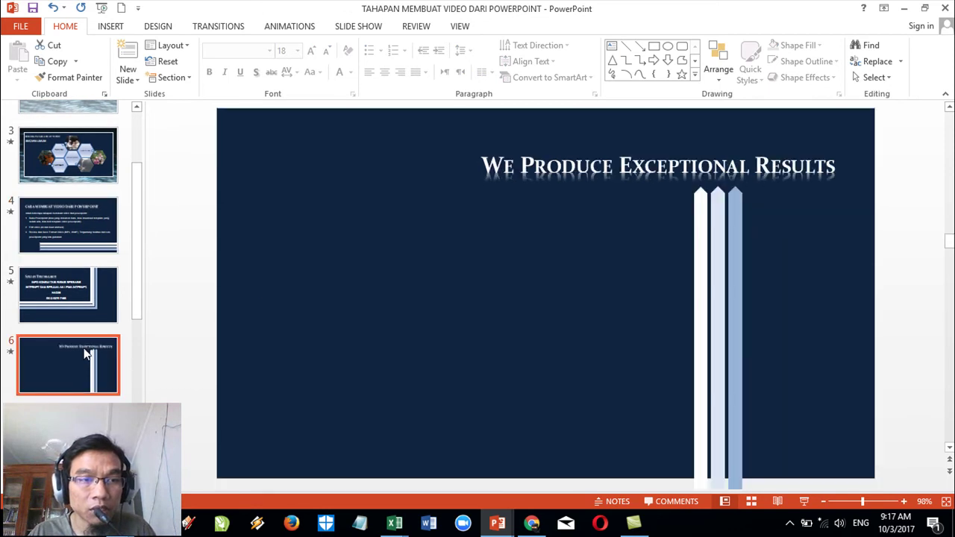
# Step: View slide 4 of the TAHAPAN deck, then switch to Presentation5
pyautogui.scroll(-2, 85, 354)
pyautogui.scroll(-2, 86, 355)
pyautogui.scroll(-2, 86, 354)
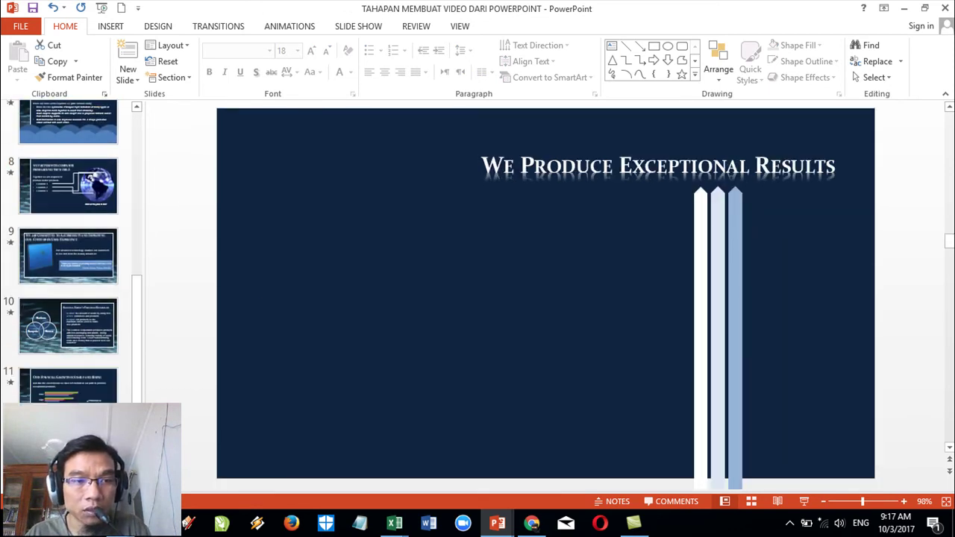
pyautogui.scroll(-2, 86, 354)
pyautogui.scroll(10, 47, 222)
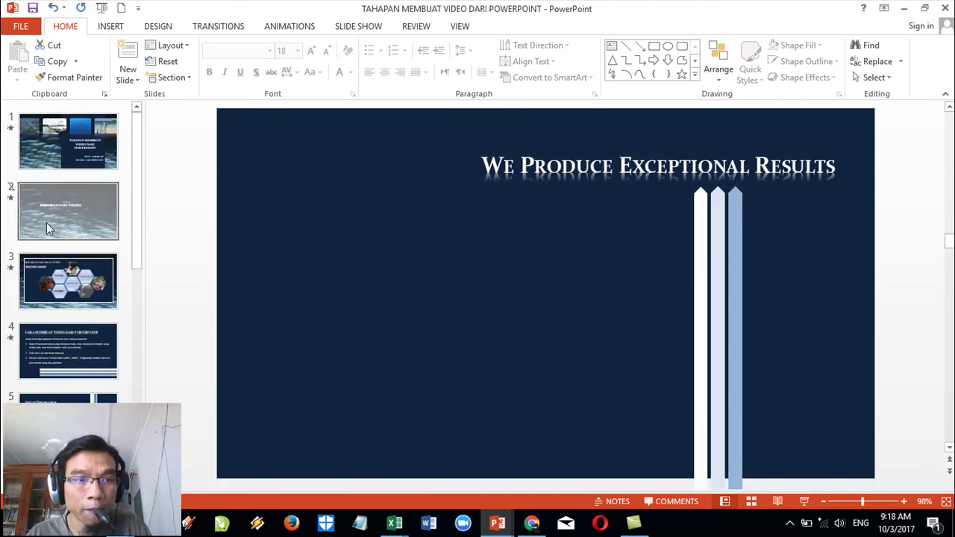
pyautogui.click(88, 340)
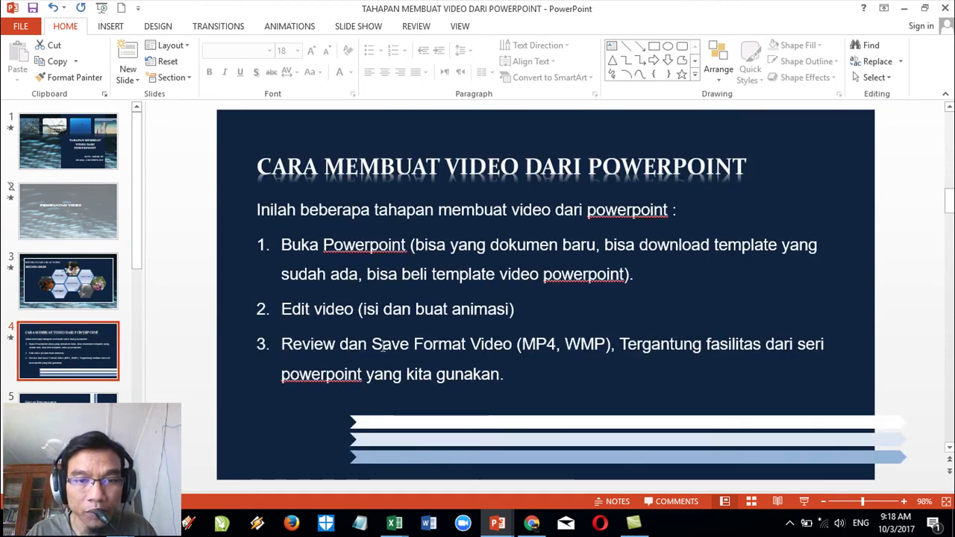
pyautogui.moveTo(513, 530)
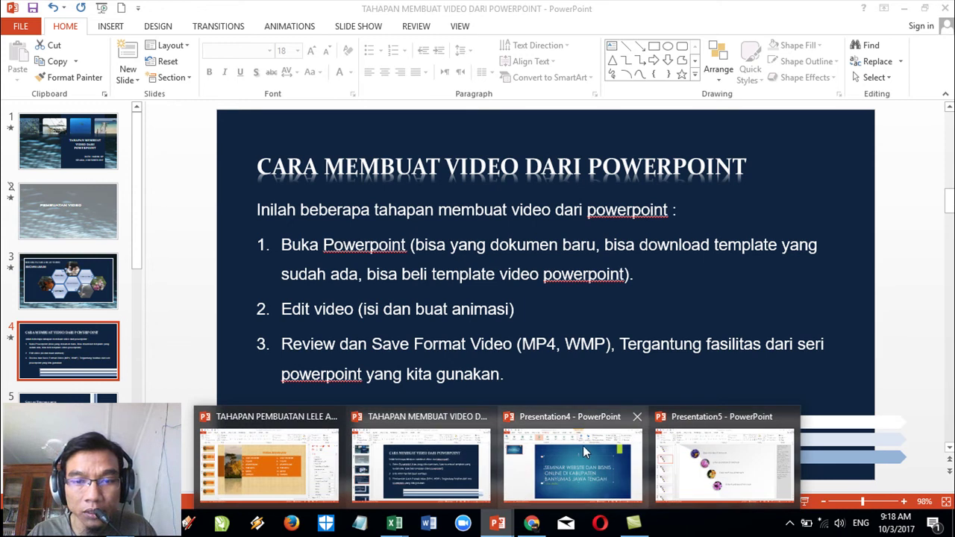
pyautogui.click(681, 465)
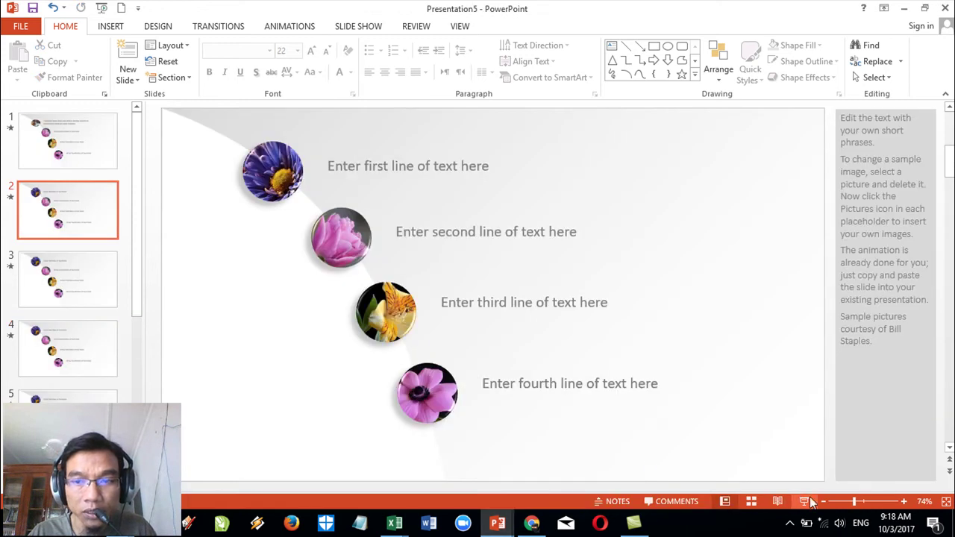
# Step: Run and end a full-screen slide show, then switch to the TAHAPAN MEMBUAT VIDEO presentation
pyautogui.click(804, 502)
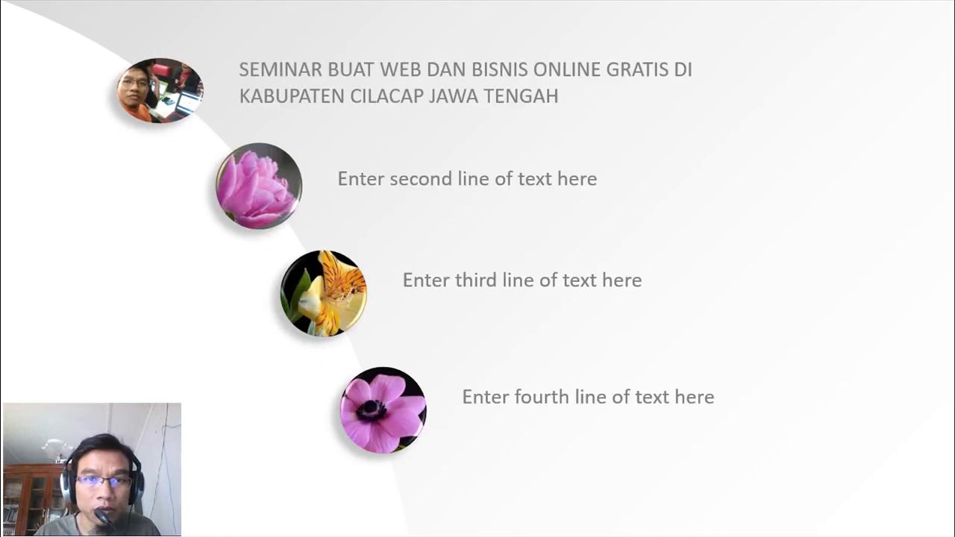
pyautogui.press('Escape')
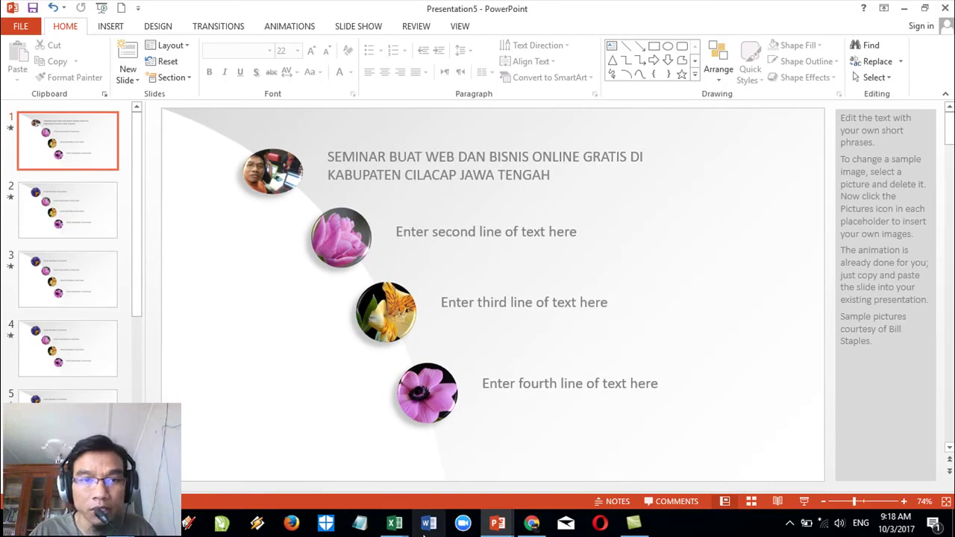
pyautogui.moveTo(497, 527)
pyautogui.click(420, 462)
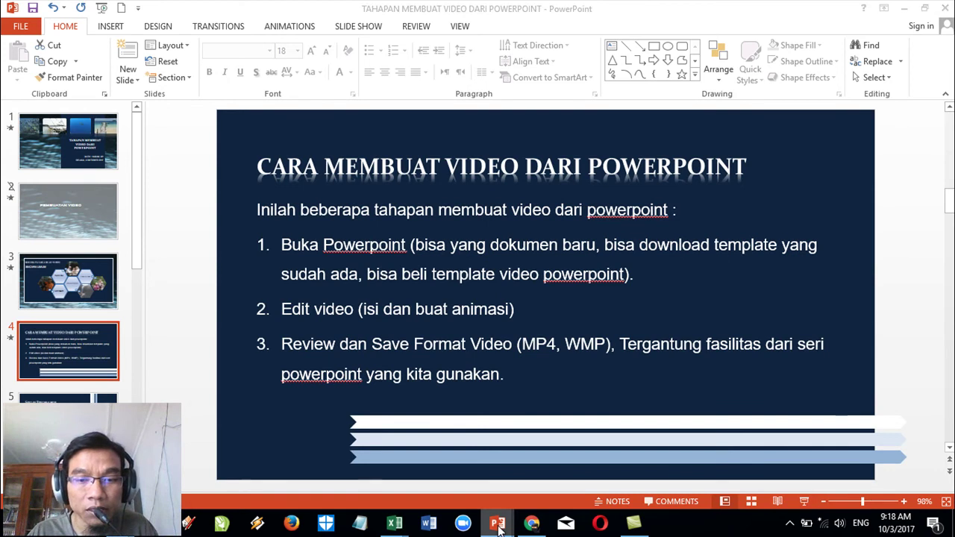
# Step: Browse the LELE ASAP slides 1, 2, PRINSIP DASAR and TUJUAN, then return to TAHAPAN MEMBUAT VIDEO
pyautogui.moveTo(497, 525)
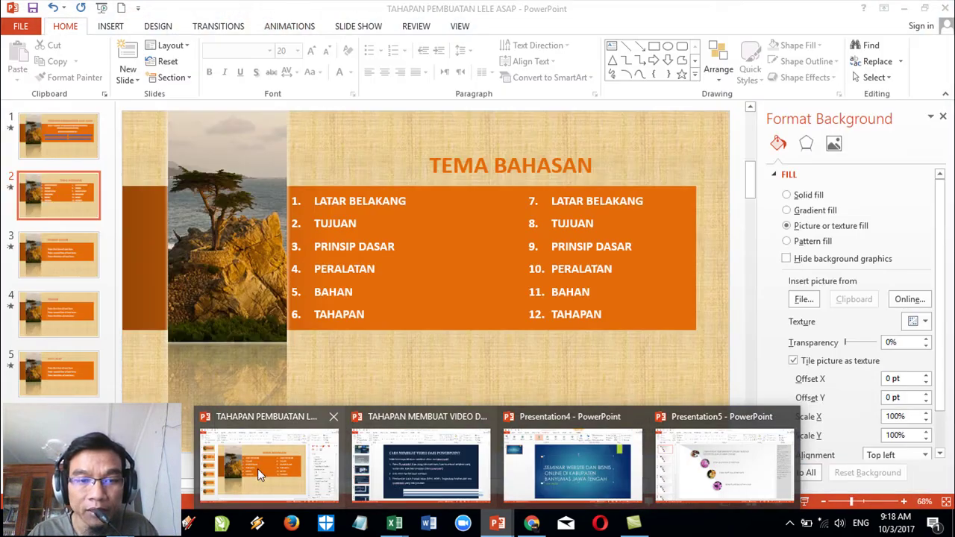
pyautogui.click(257, 469)
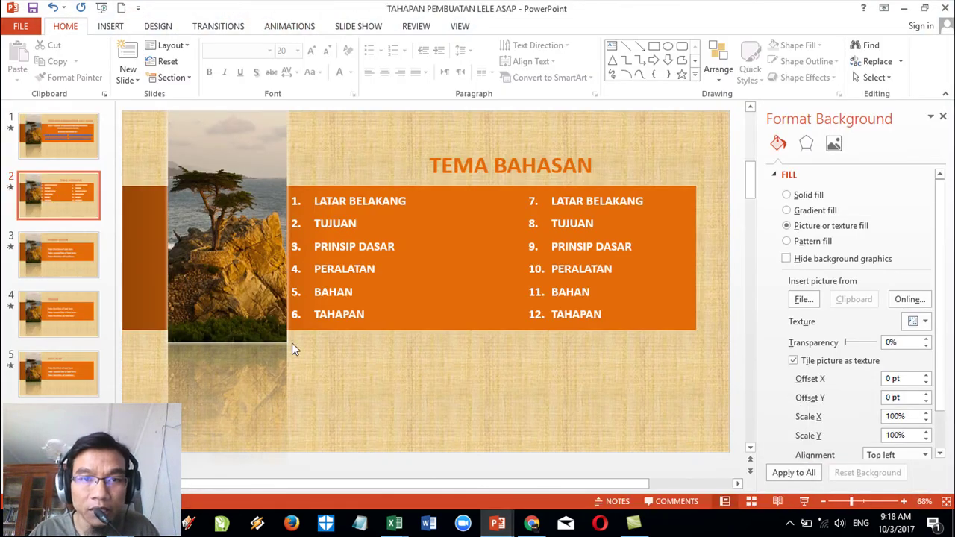
pyautogui.click(58, 138)
pyautogui.click(71, 207)
pyautogui.click(66, 257)
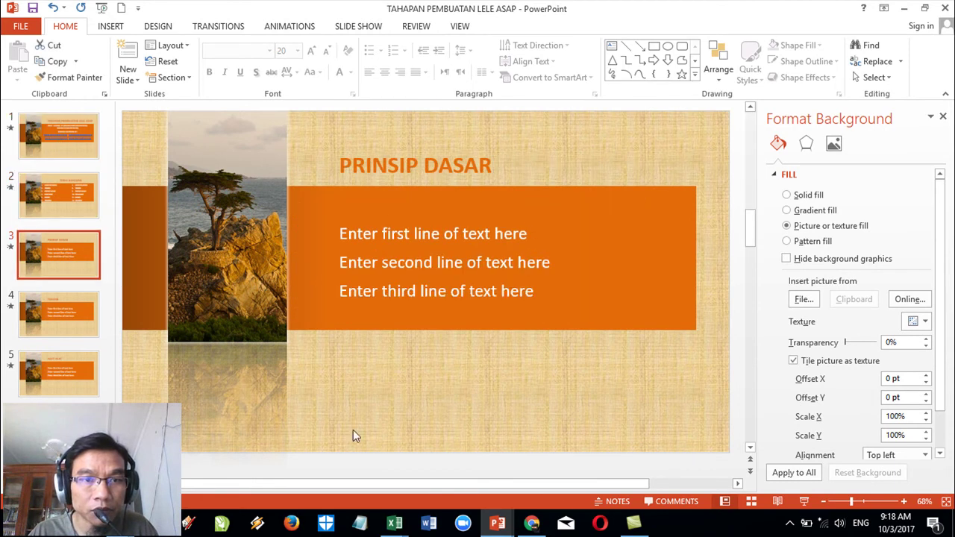
pyautogui.click(47, 335)
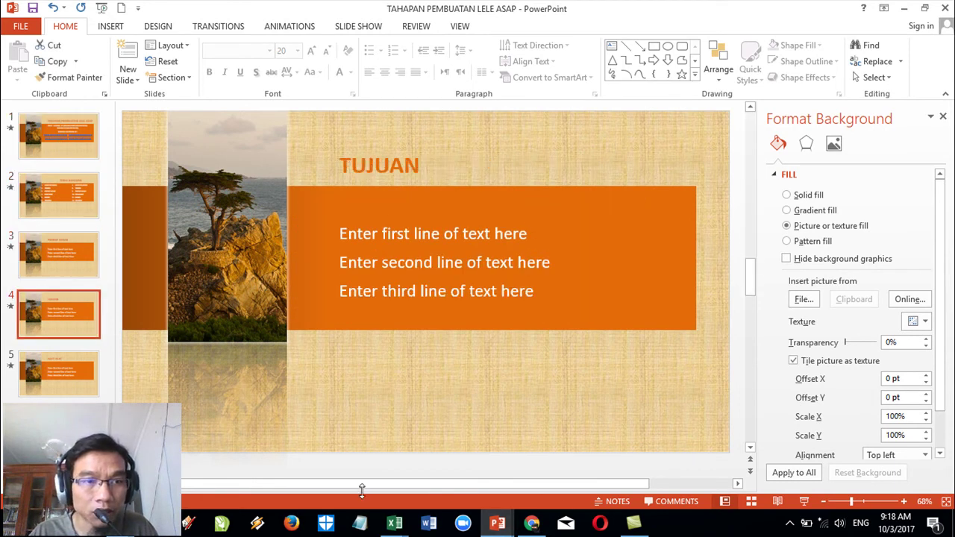
pyautogui.moveTo(497, 523)
pyautogui.click(405, 465)
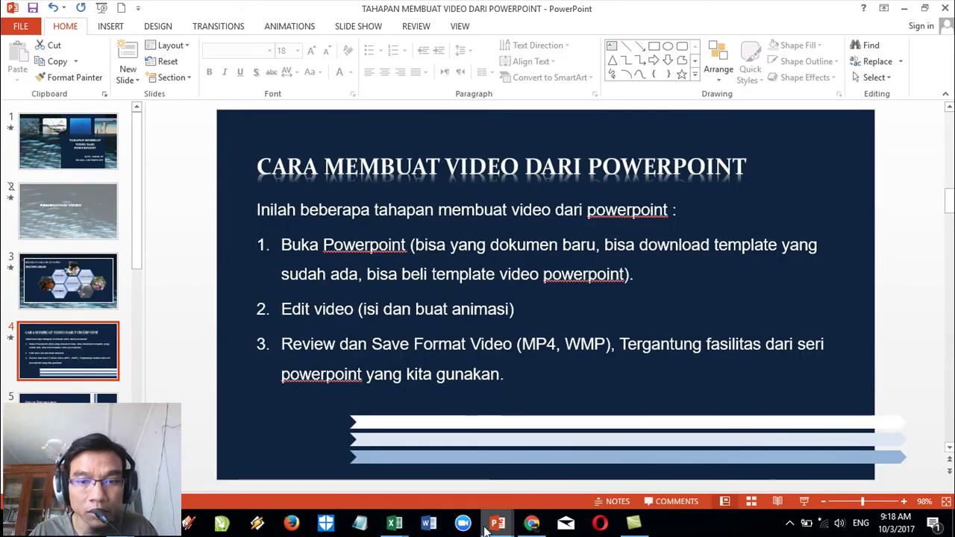
# Step: Switch to Presentation4 and duplicate its seminar title slide
pyautogui.moveTo(497, 523)
pyautogui.click(549, 458)
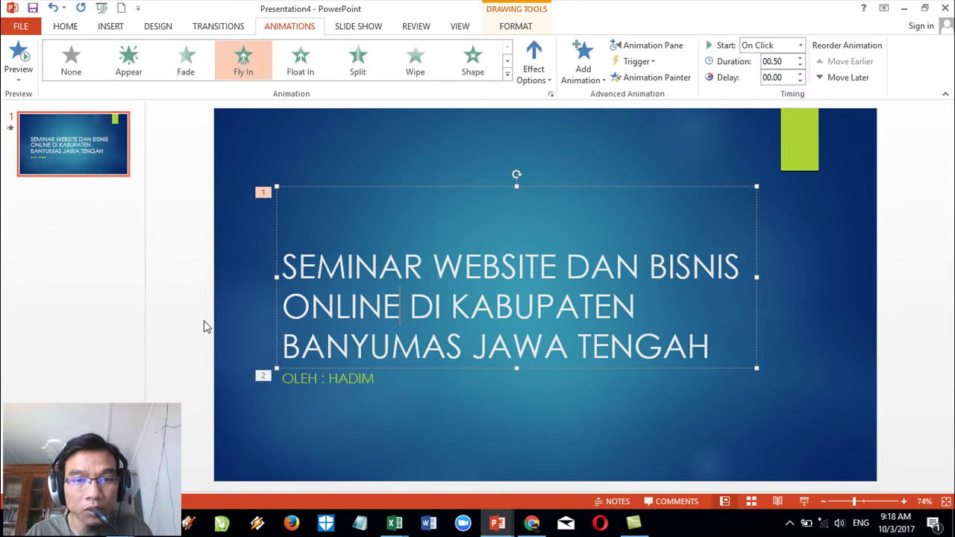
pyautogui.click(108, 173)
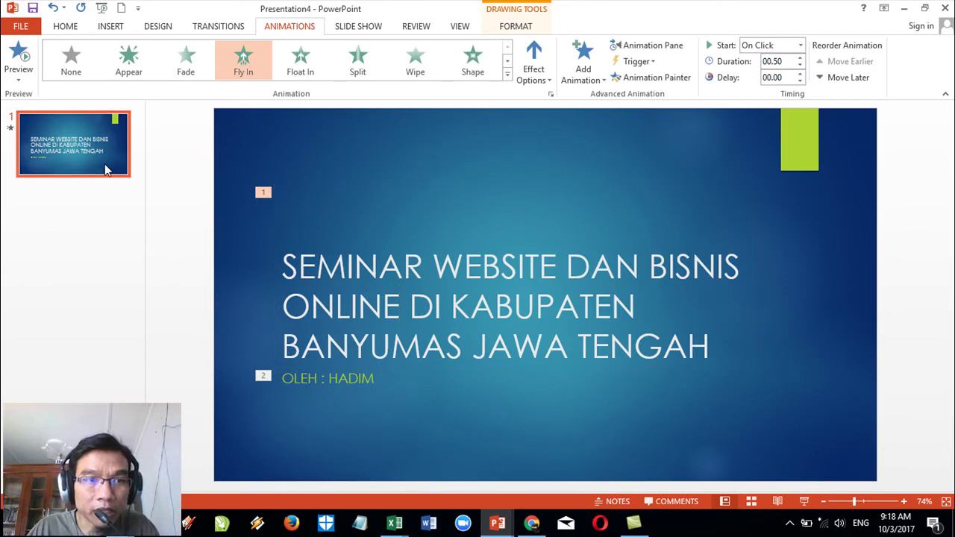
pyautogui.rightClick(108, 168)
pyautogui.click(158, 268)
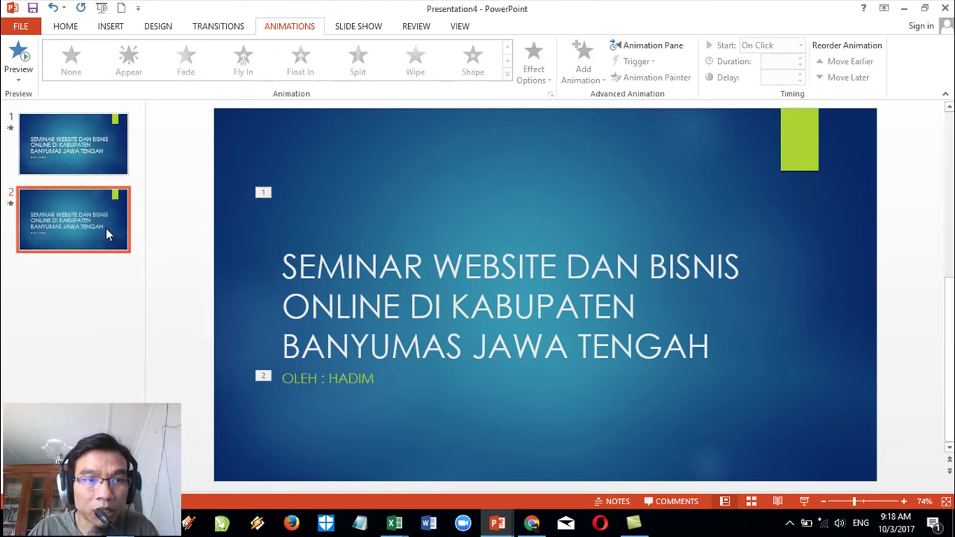
# Step: Add a blank slide after slide 2, delete it again, and open the File page
pyautogui.rightClick(106, 229)
pyautogui.click(62, 222)
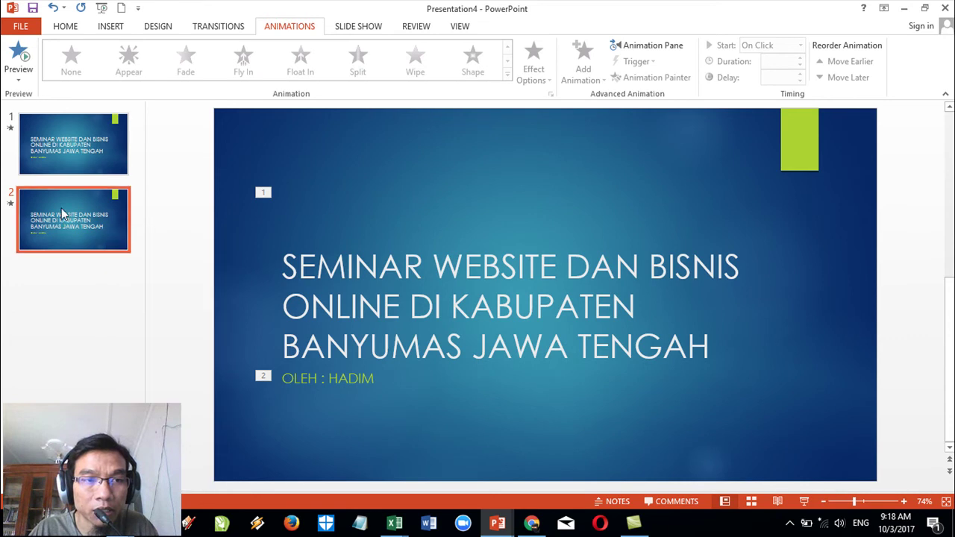
pyautogui.press('Return')
pyautogui.click(85, 246)
pyautogui.click(117, 298)
pyautogui.press('Delete')
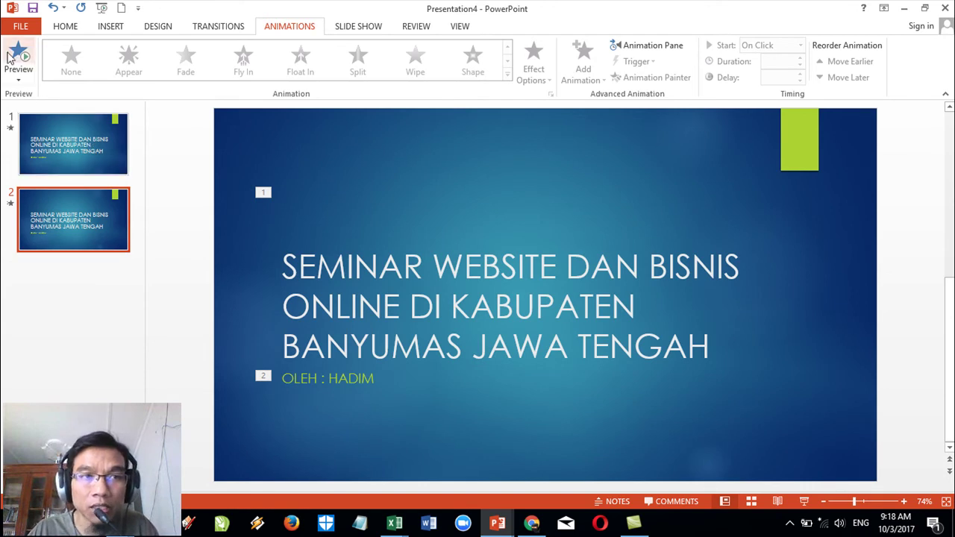
pyautogui.click(21, 26)
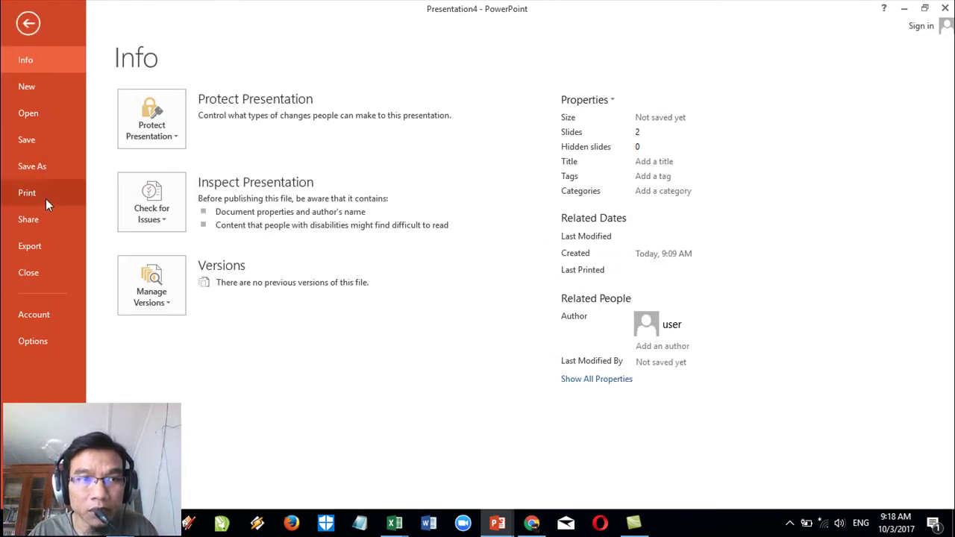
# Step: Export as a video at Computer & HD Displays without recorded timings and start creating it
pyautogui.click(30, 246)
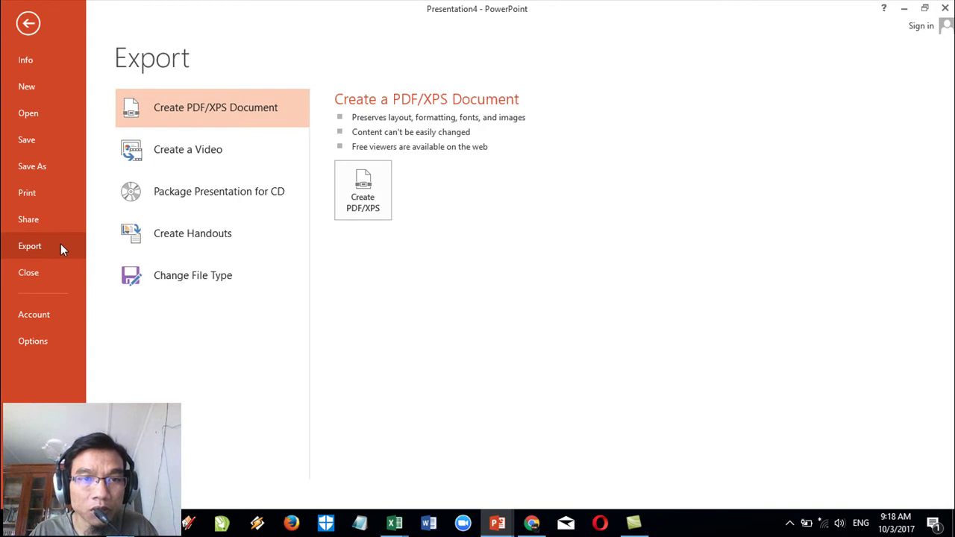
pyautogui.click(211, 161)
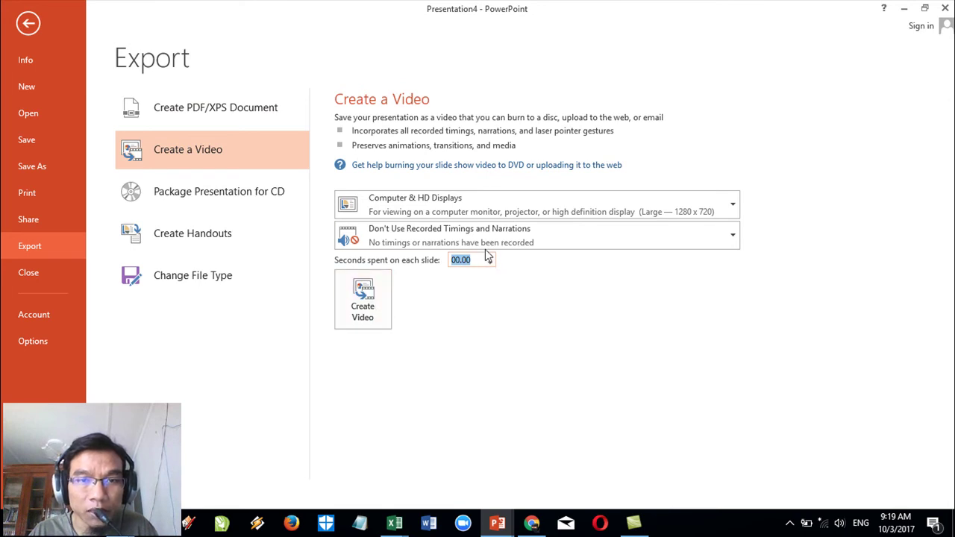
pyautogui.click(365, 318)
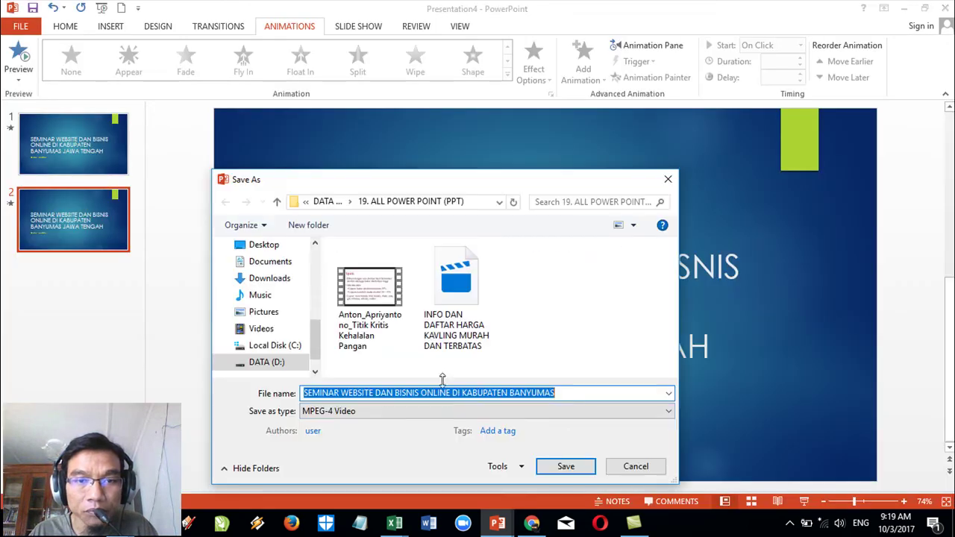
# Step: Keep MPEG-4 Video as the save type, briefly checking the TAHAPAN window before returning
pyautogui.click(395, 411)
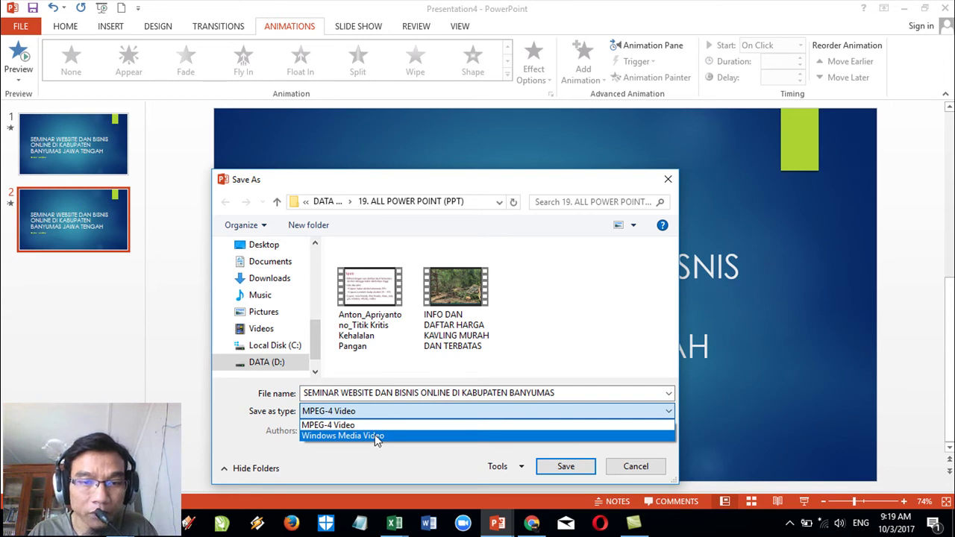
pyautogui.click(376, 426)
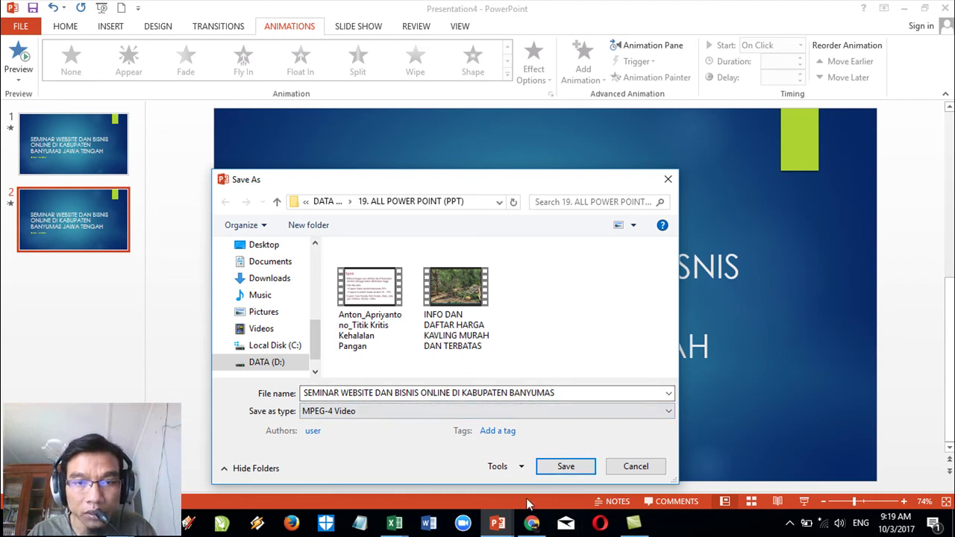
pyautogui.click(495, 519)
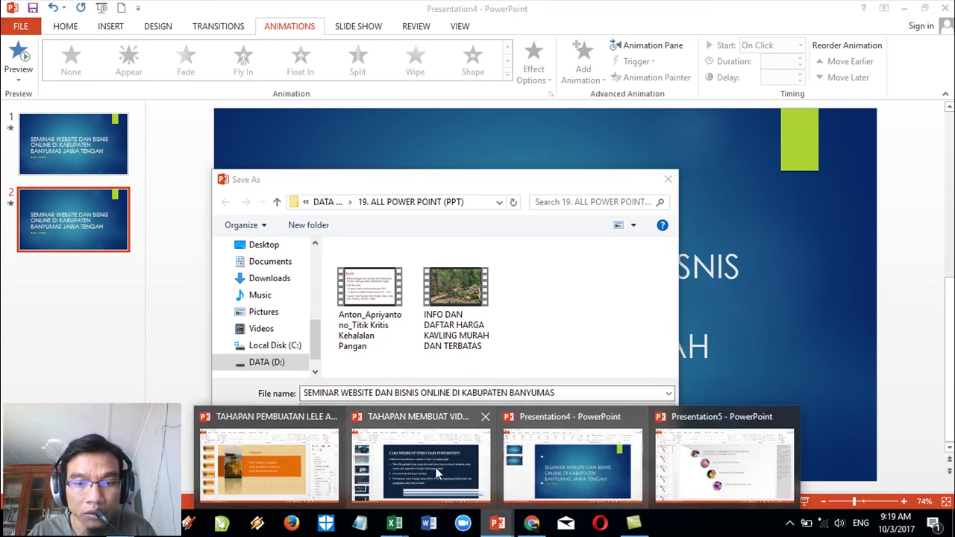
pyautogui.click(435, 467)
pyautogui.click(497, 522)
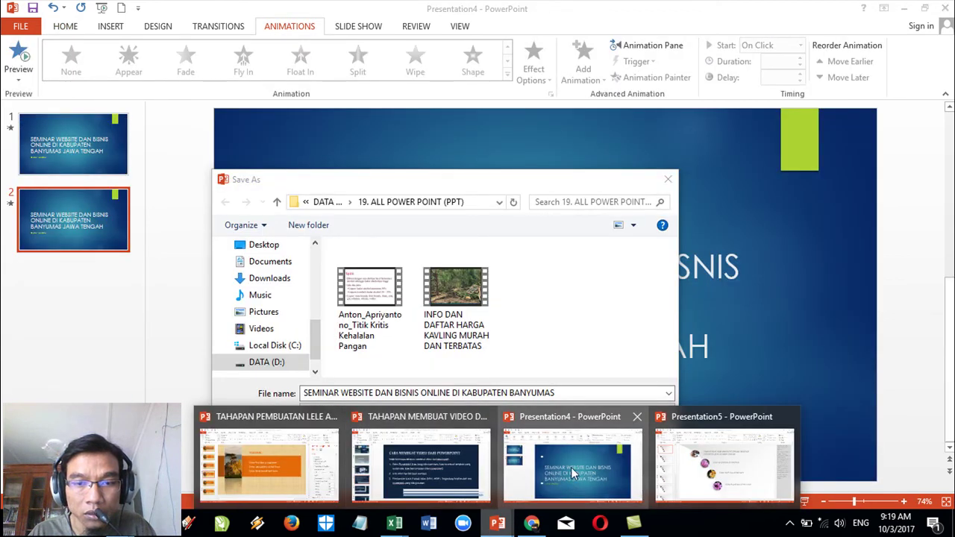
pyautogui.click(571, 467)
# Step: Start the MP4 export and correct 'WMP' to 'WMV' on the TAHAPAN steps slide
pyautogui.click(567, 468)
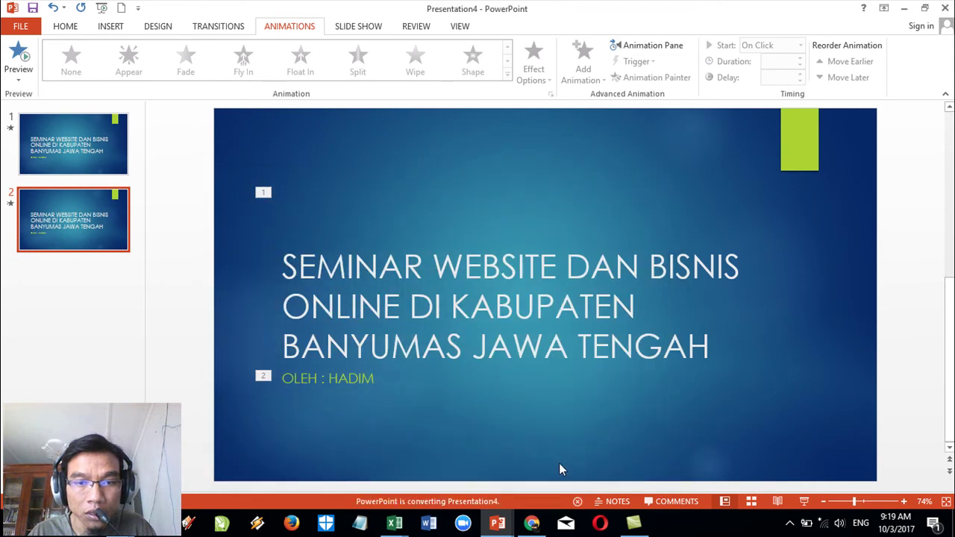
pyautogui.click(497, 523)
pyautogui.click(435, 467)
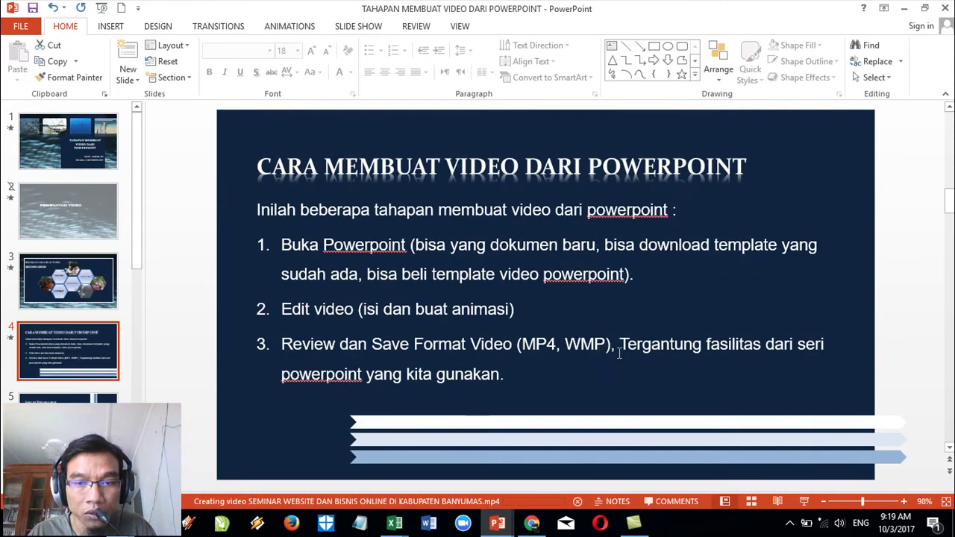
pyautogui.click(602, 344)
pyautogui.press('BackSpace')
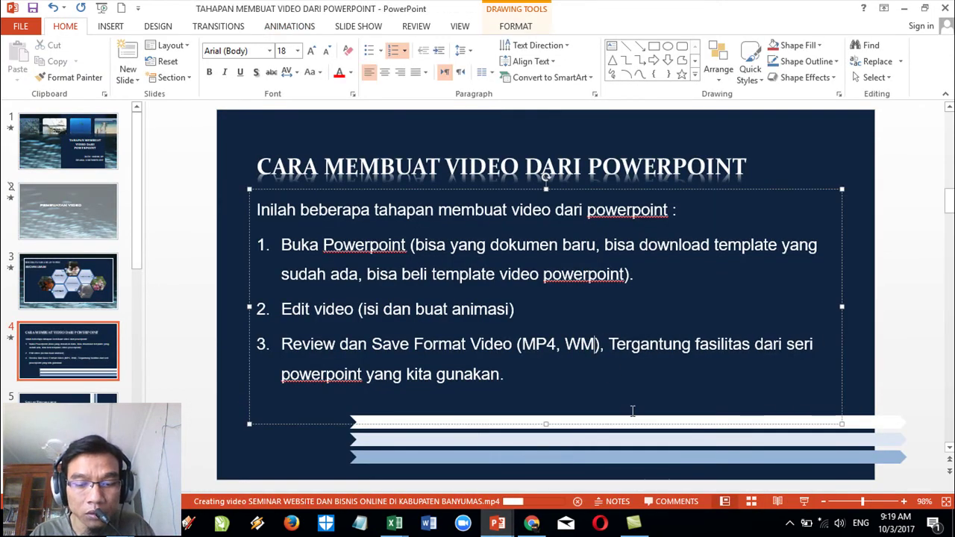
pyautogui.write('V')
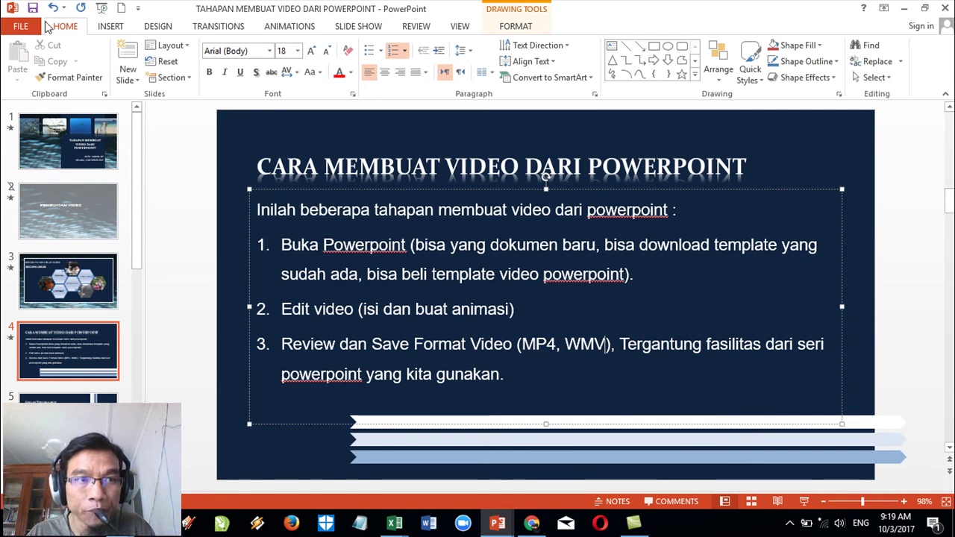
# Step: Save the TAHAPAN presentation and return to Presentation4
pyautogui.click(33, 9)
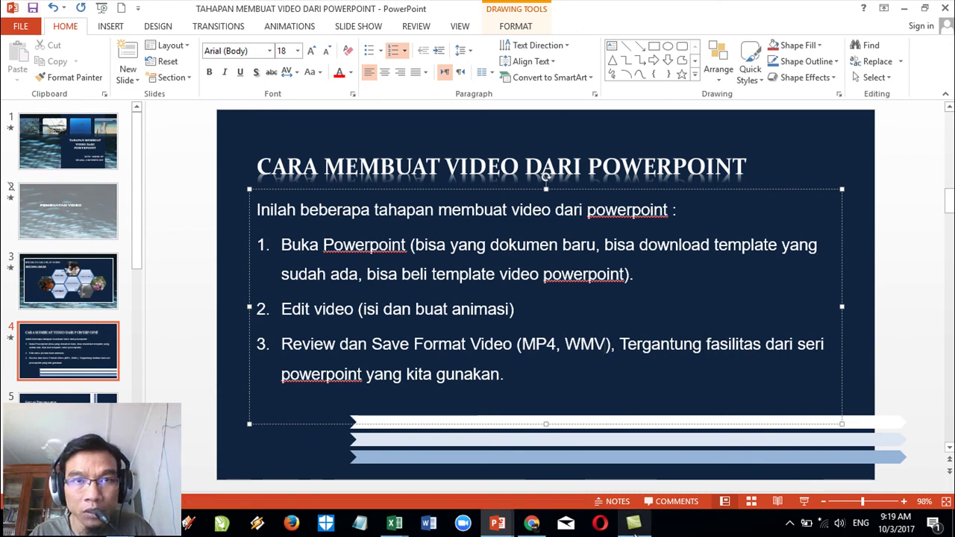
pyautogui.click(497, 523)
pyautogui.click(552, 478)
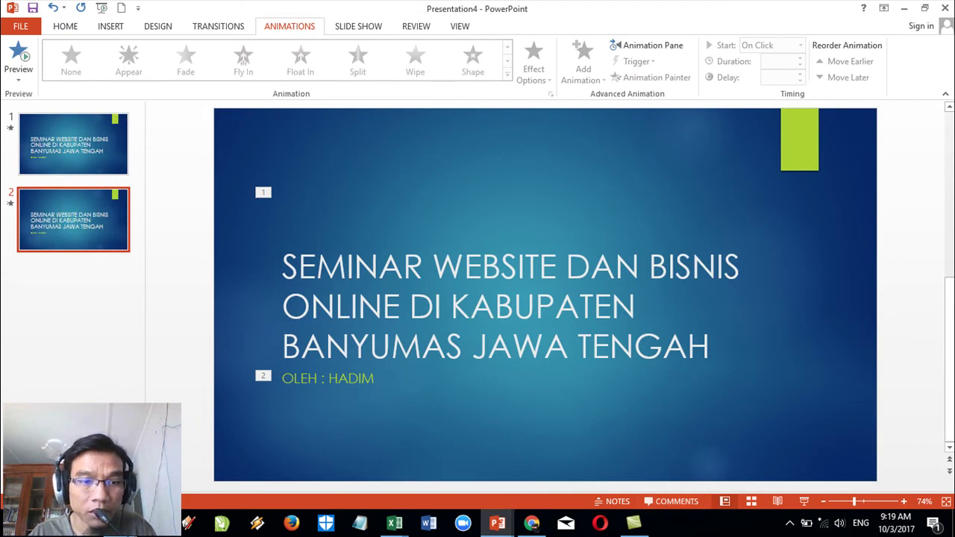
# Step: Find the seminar MP4 in DATA (D:) > 19. ALL POWER POINT (PPT), sorted by type, and open it
pyautogui.moveTo(348, 472)
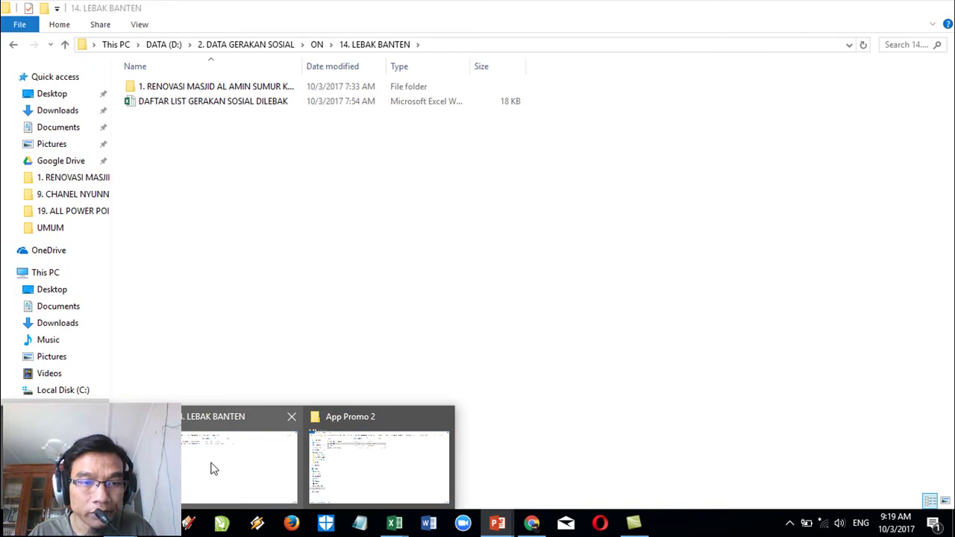
pyautogui.click(212, 467)
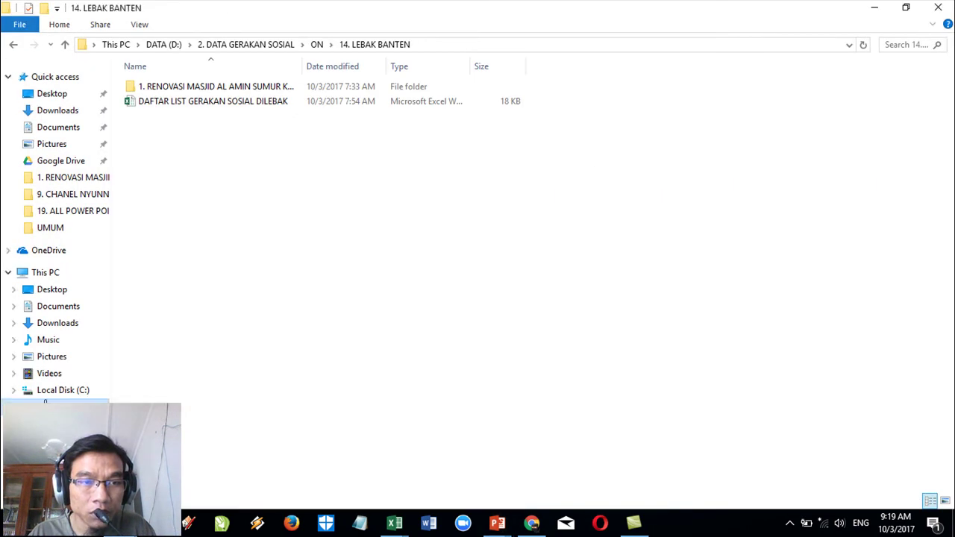
pyautogui.click(164, 44)
pyautogui.doubleClick(228, 291)
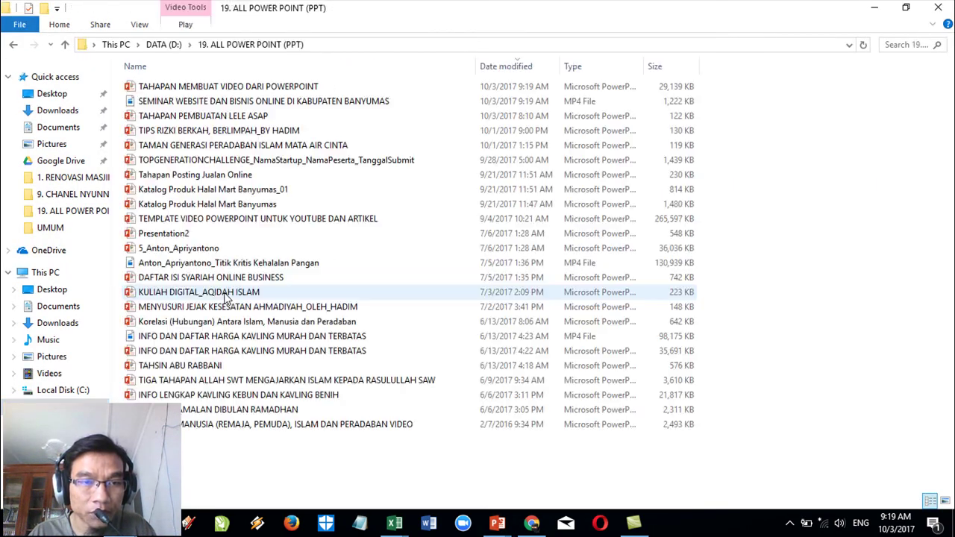
pyautogui.click(520, 67)
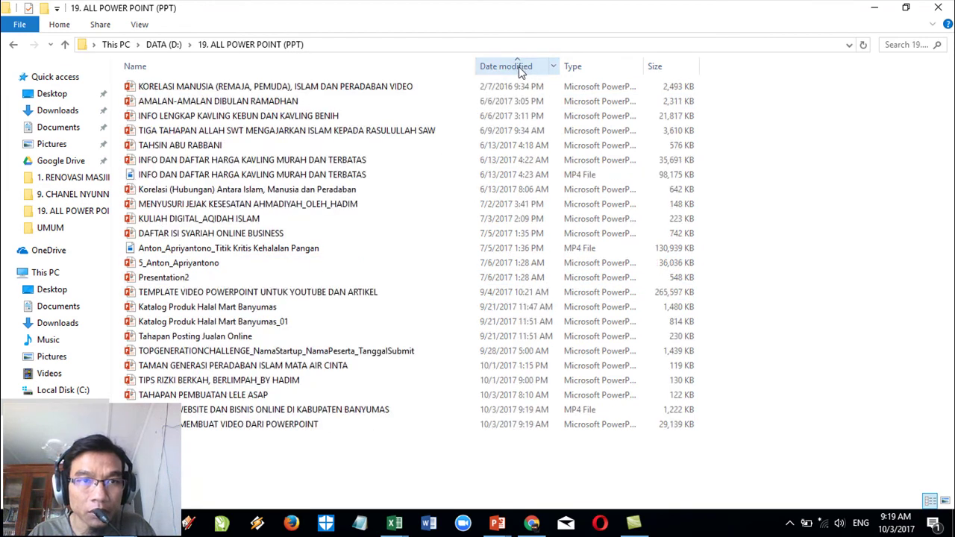
pyautogui.click(585, 68)
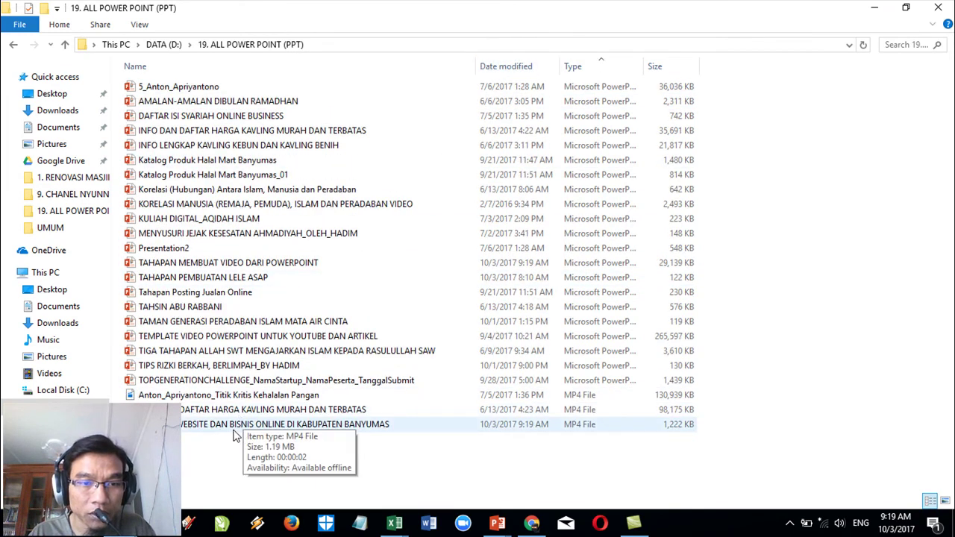
pyautogui.rightClick(242, 425)
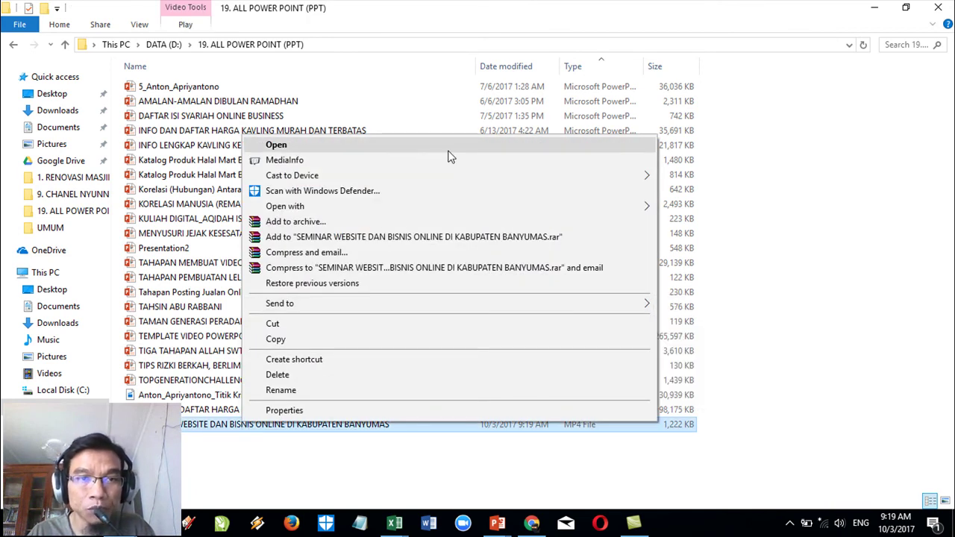
pyautogui.click(449, 151)
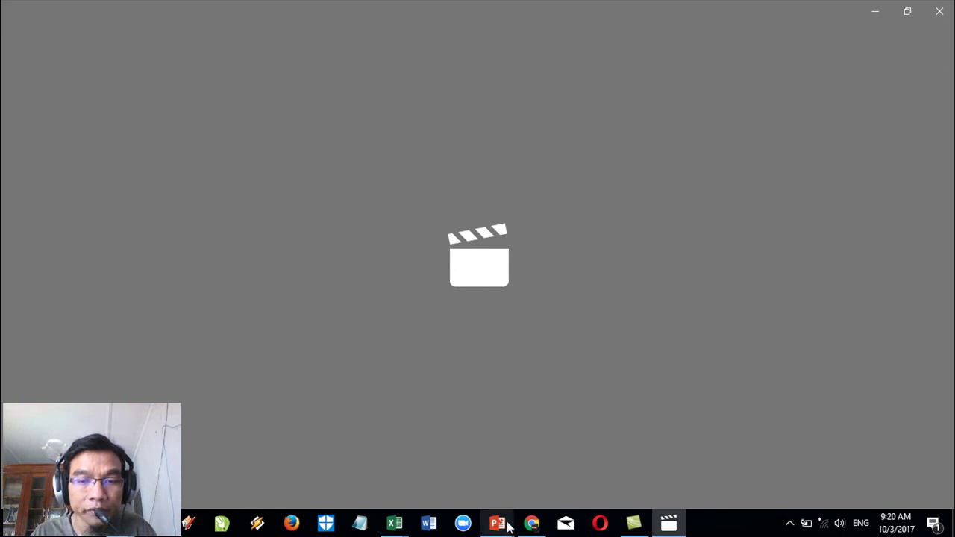
# Step: Watch the exported video's title slide in Movies & TV, then close the player
pyautogui.moveTo(505, 522)
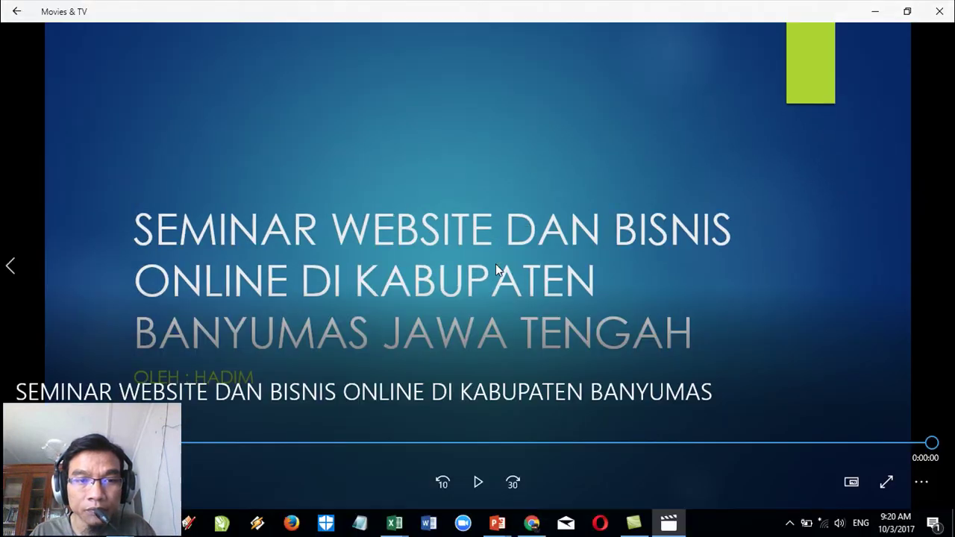
pyautogui.click(939, 11)
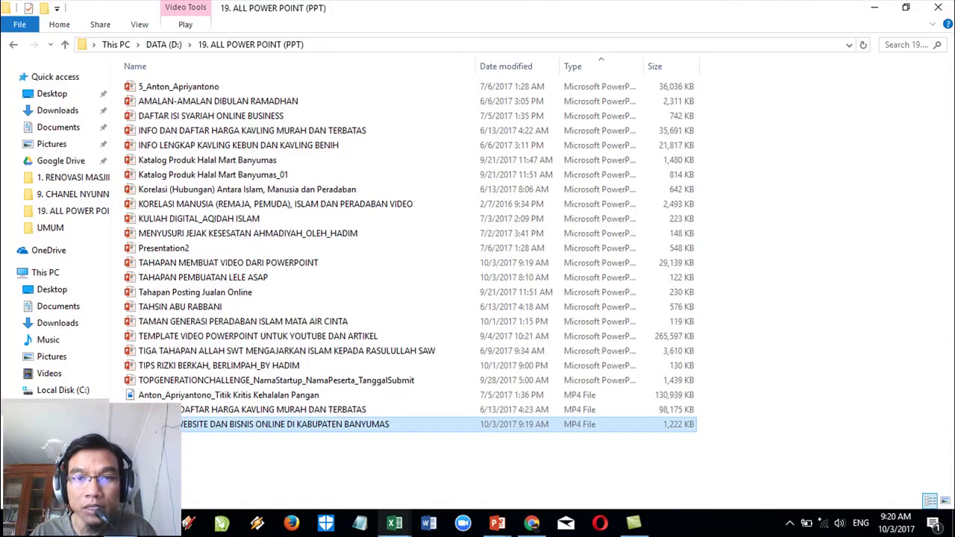
# Step: In Presentation4, start adding online audio but work offline to browse the computer
pyautogui.moveTo(497, 523)
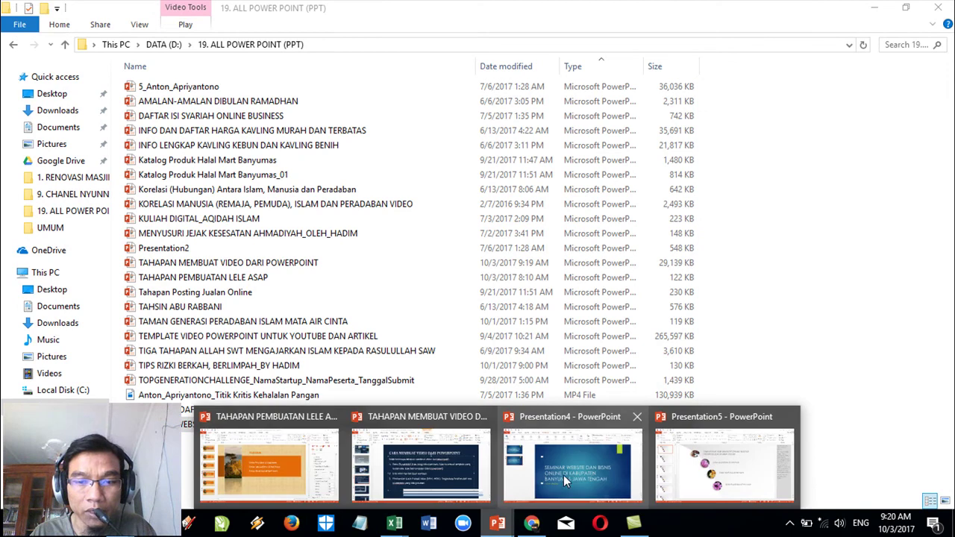
pyautogui.click(564, 475)
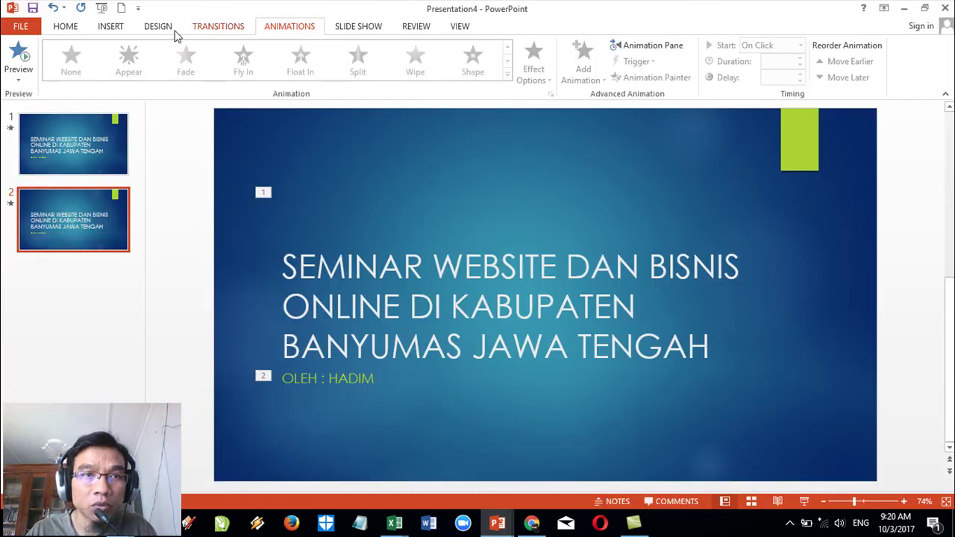
pyautogui.click(109, 28)
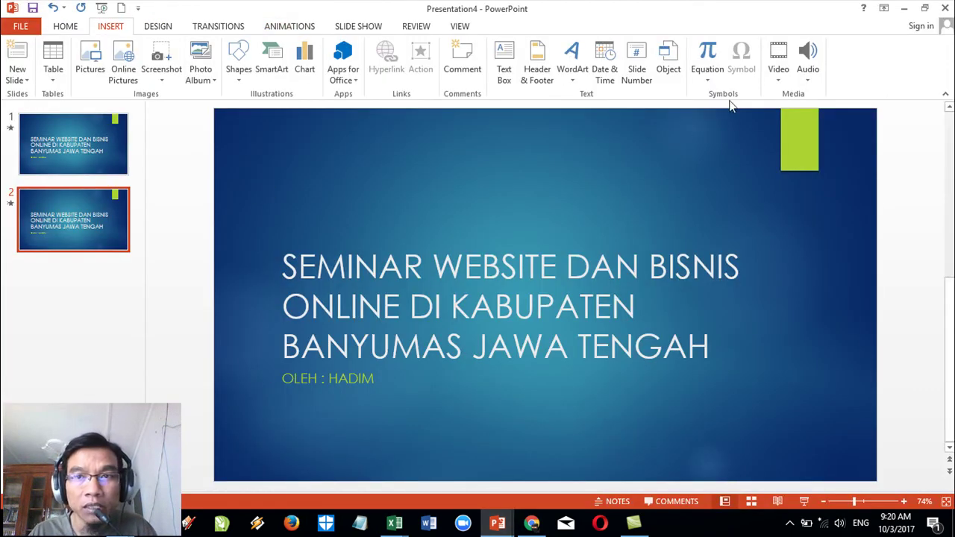
pyautogui.click(803, 84)
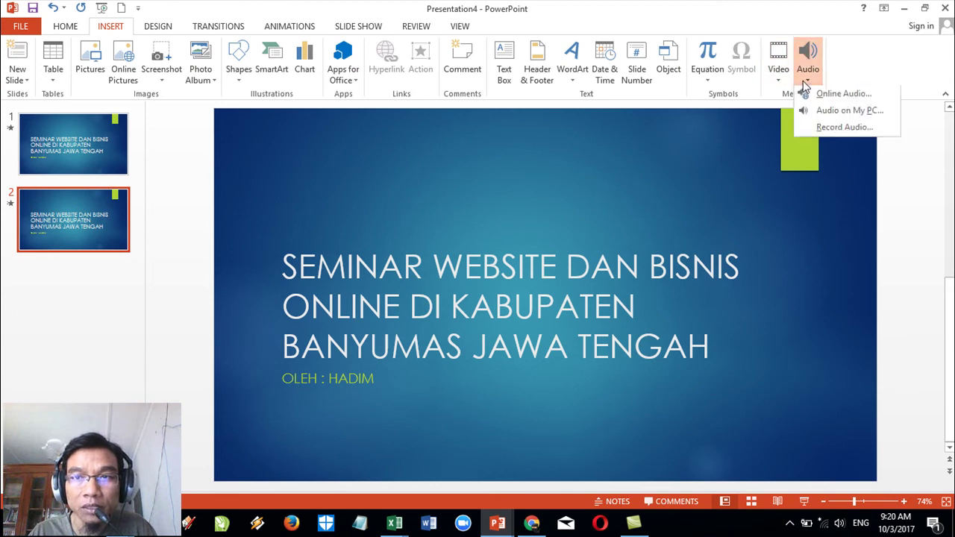
pyautogui.click(838, 95)
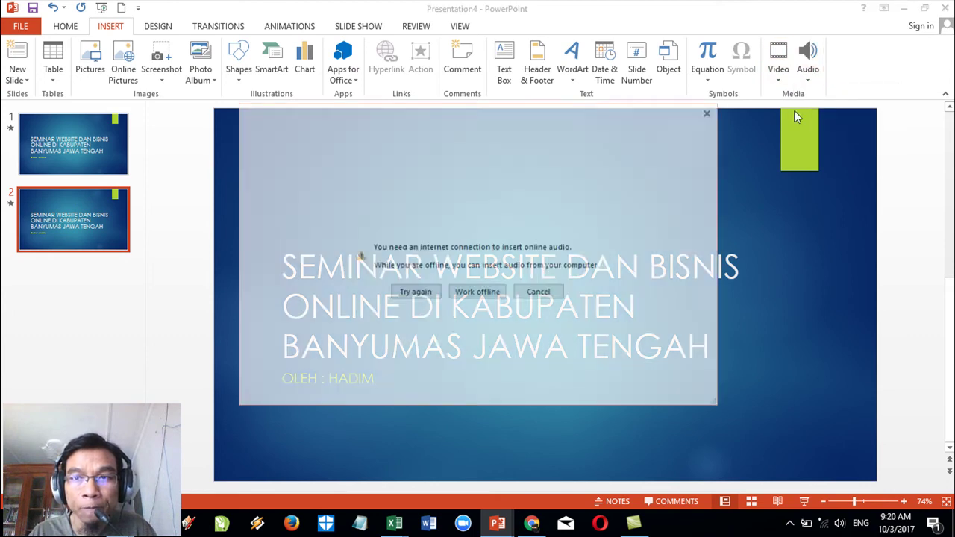
pyautogui.click(473, 293)
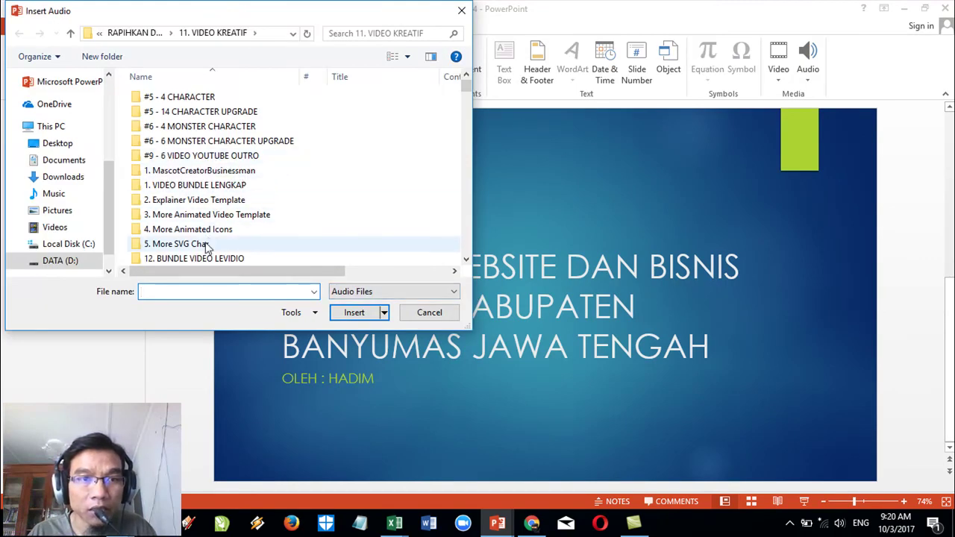
# Step: Look through the 4. More Animated Icons and 1. VIDEO BUNDLE LENGKAP folders for audio
pyautogui.click(199, 229)
pyautogui.scroll(-3, 198, 238)
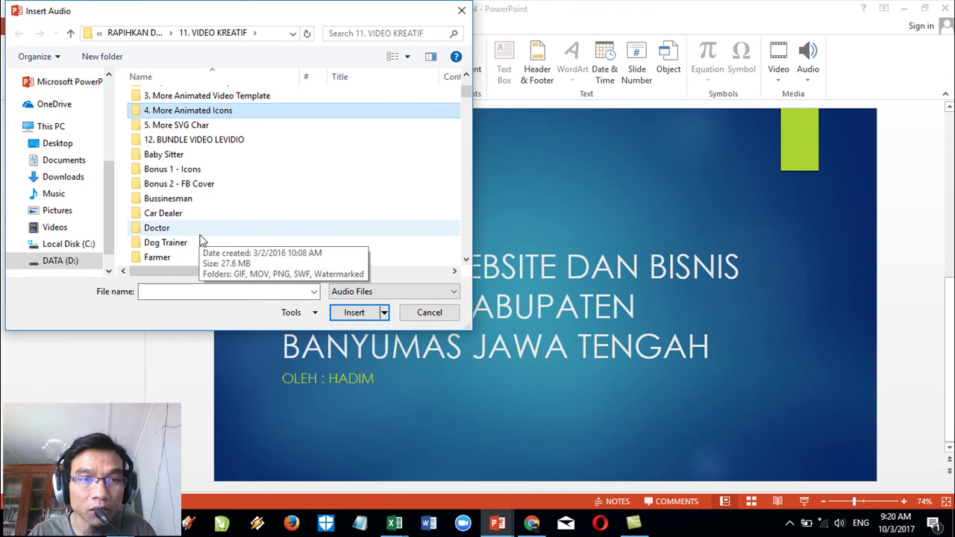
pyautogui.scroll(-1, 200, 240)
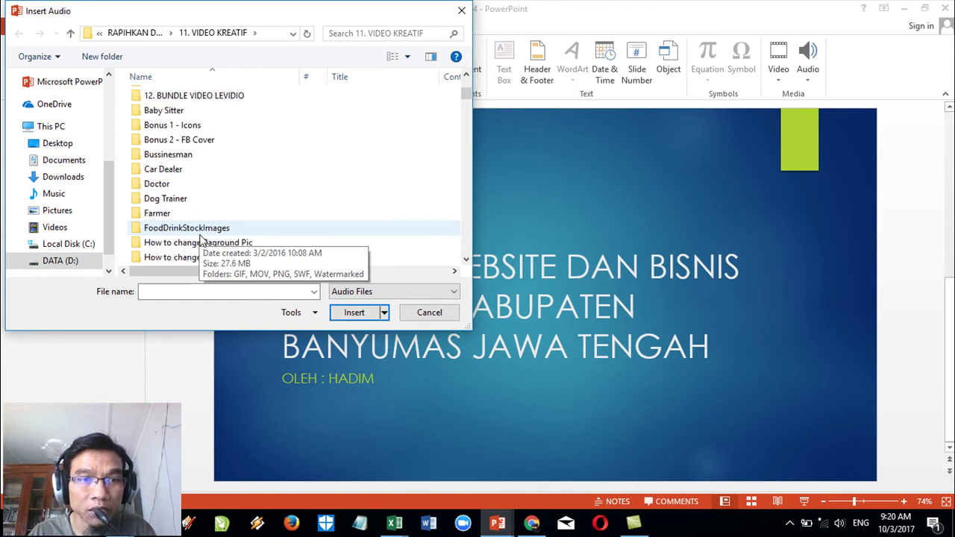
pyautogui.scroll(-1, 201, 241)
pyautogui.scroll(-3, 203, 240)
pyautogui.scroll(1, 204, 240)
pyautogui.scroll(3, 204, 239)
pyautogui.scroll(4, 201, 232)
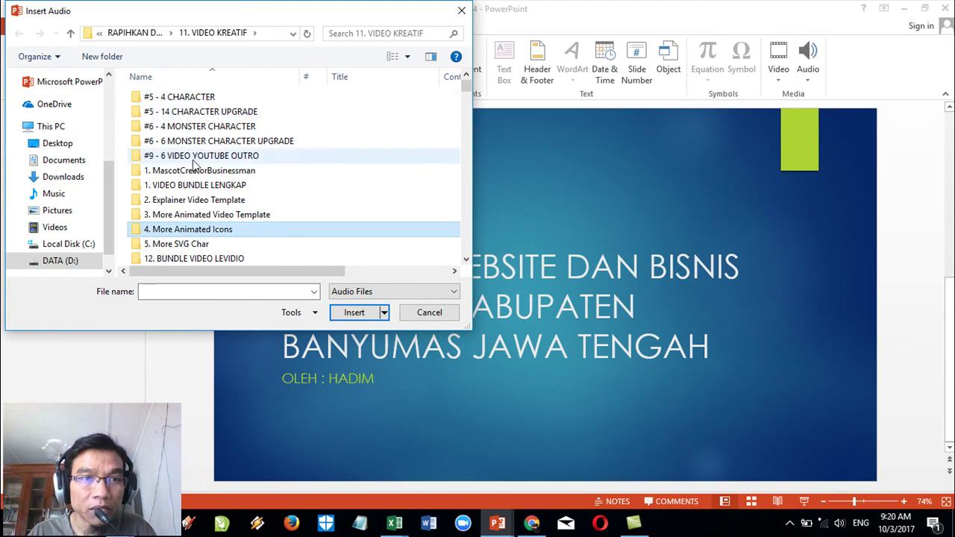
pyautogui.doubleClick(196, 187)
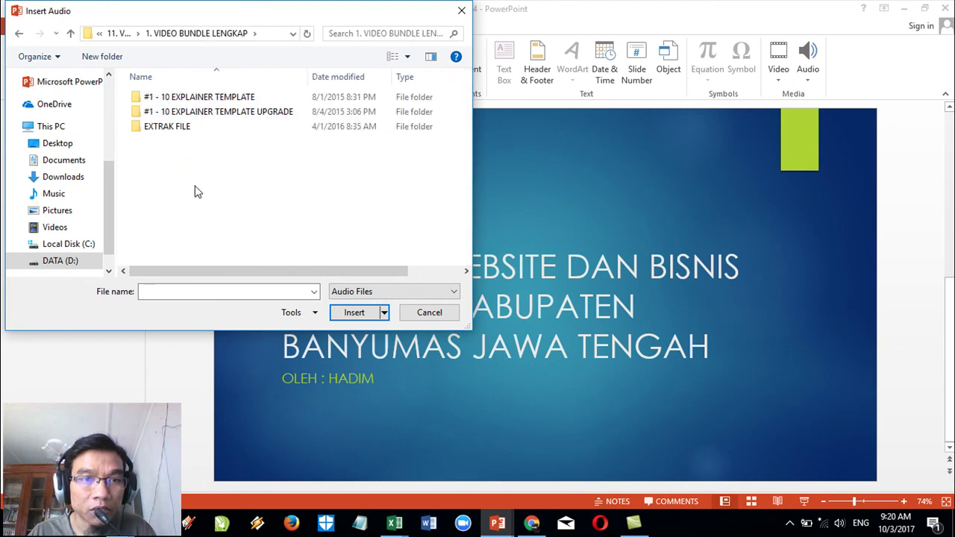
# Step: Insert 30_Second_Classical from the 11. VIDEO KREATIF folder onto slide 2
pyautogui.click(130, 36)
pyautogui.scroll(-3, 188, 228)
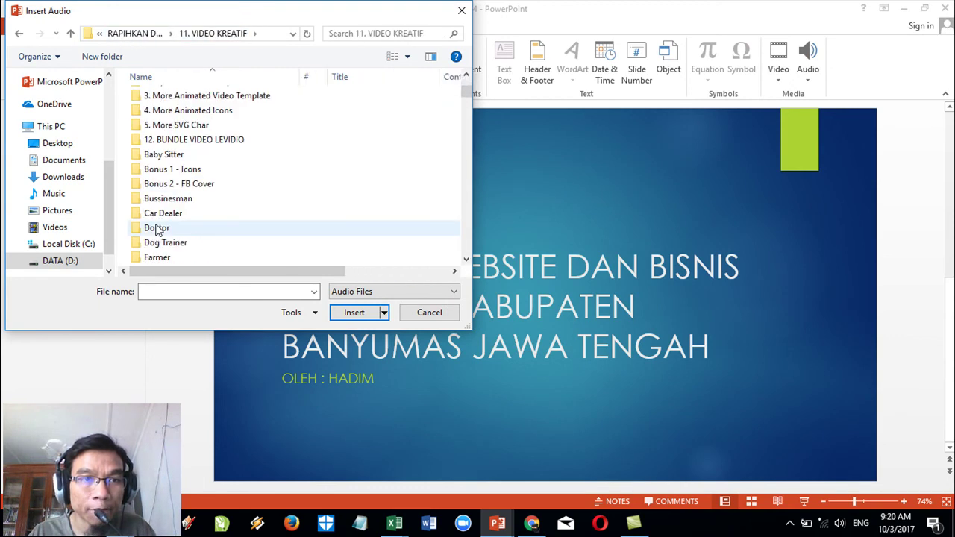
pyautogui.scroll(-4, 179, 231)
pyautogui.scroll(-1, 189, 230)
pyautogui.scroll(-4, 191, 230)
pyautogui.scroll(-4, 191, 228)
pyautogui.scroll(2, 197, 196)
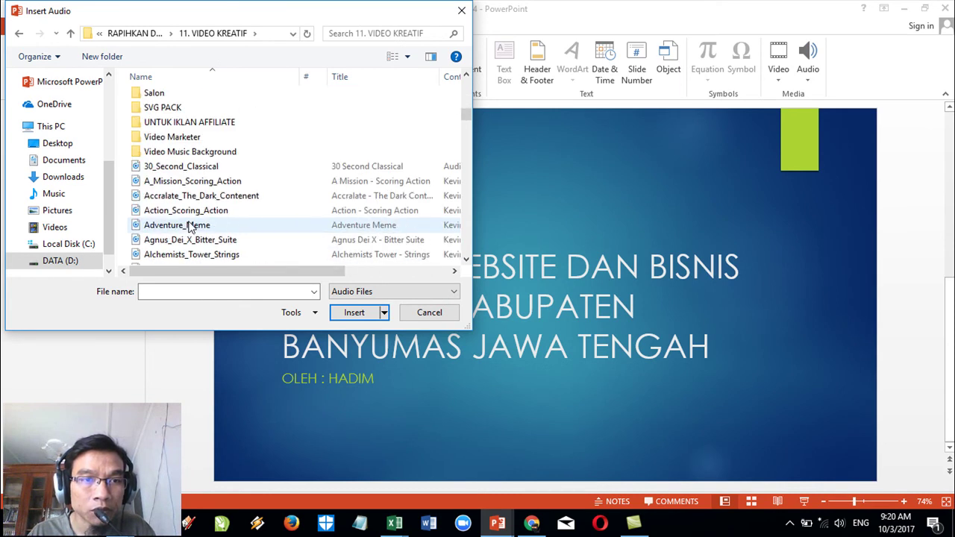
pyautogui.click(193, 168)
pyautogui.click(373, 316)
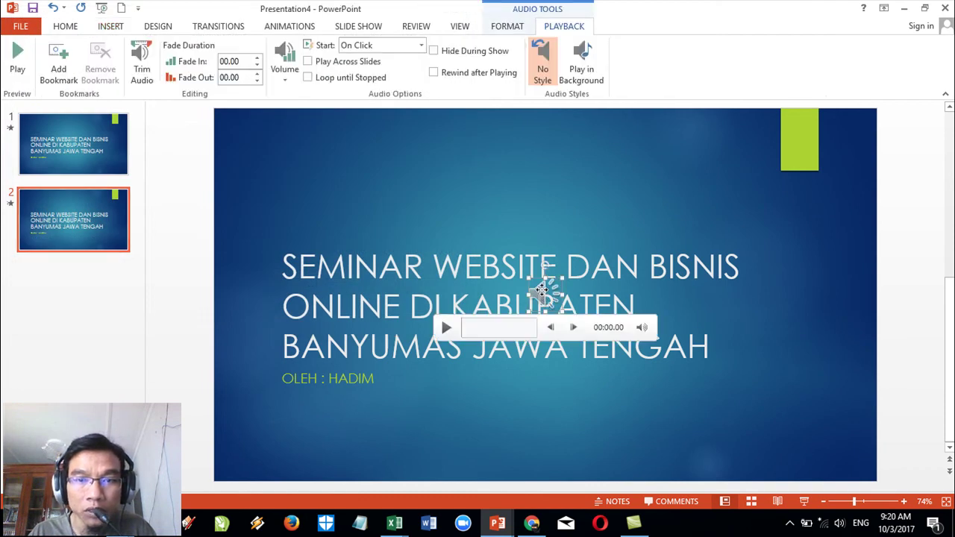
# Step: Move the audio icon top-left, set Play in Background, then remove it from slide 2
pyautogui.moveTo(555, 294); pyautogui.dragTo(338, 160)
pyautogui.click(567, 69)
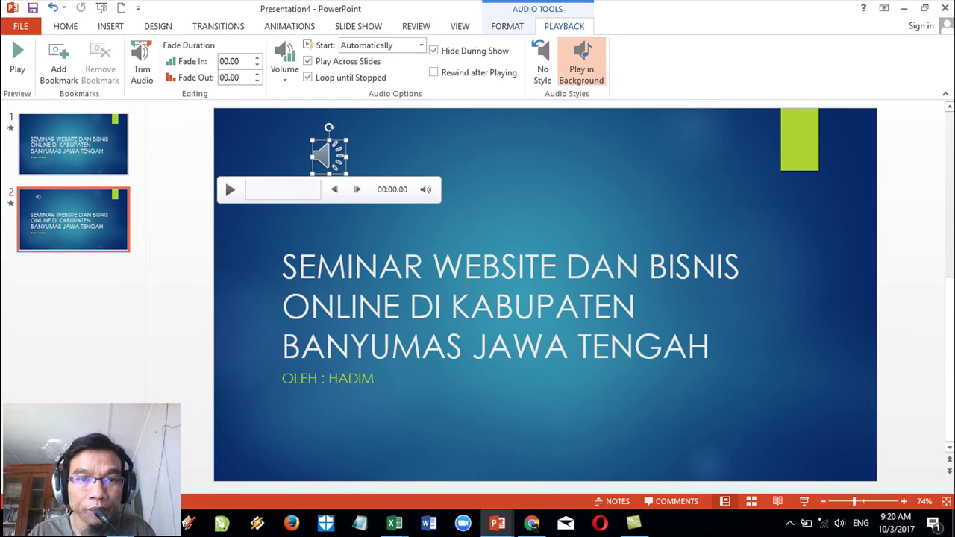
pyautogui.click(112, 149)
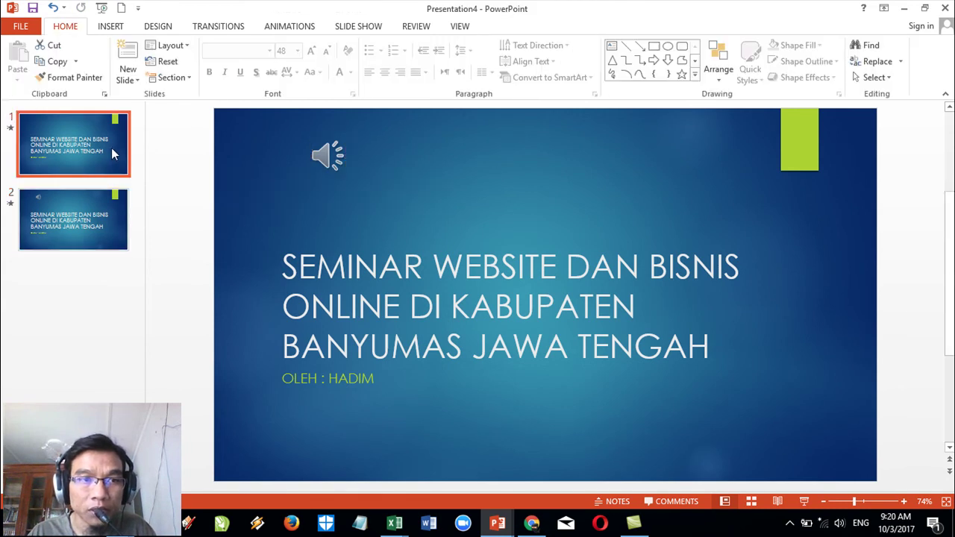
pyautogui.click(56, 206)
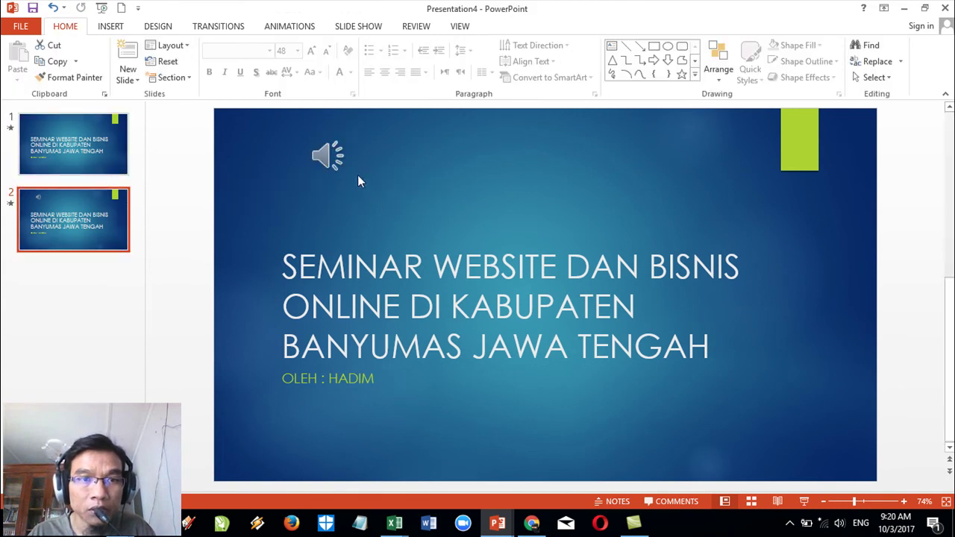
pyautogui.click(317, 161)
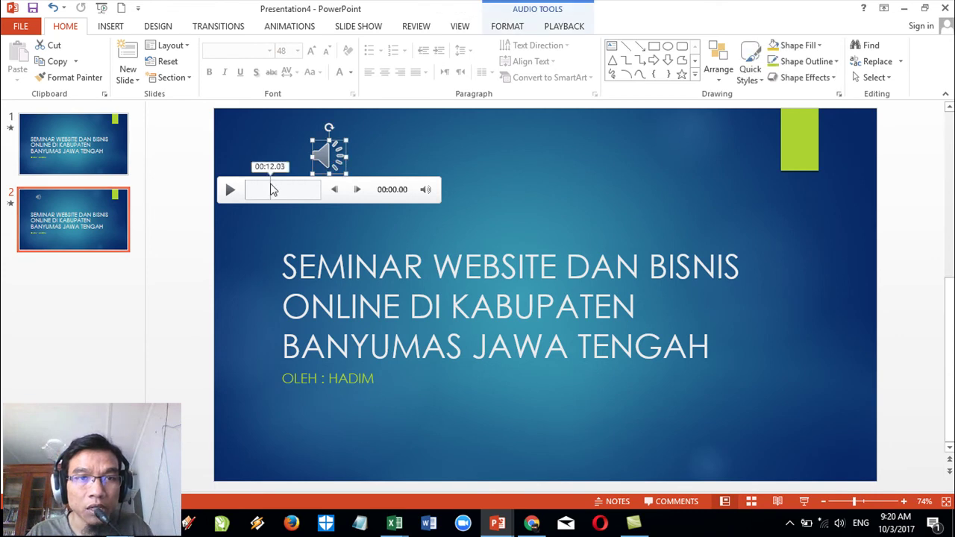
pyautogui.press('Delete')
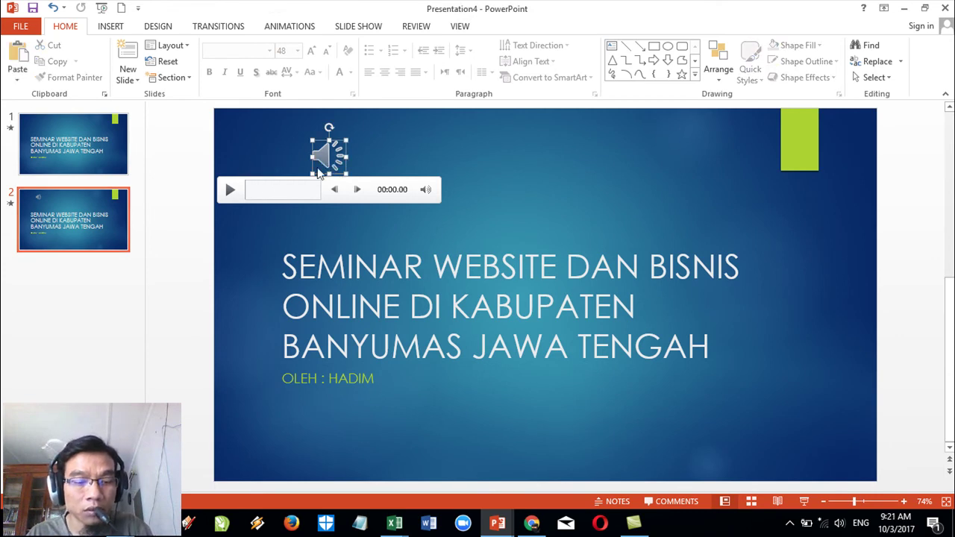
# Step: Paste the audio onto slide 1 and set it to Play in Background
pyautogui.click(64, 154)
pyautogui.hotkey('ctrl', 'v')
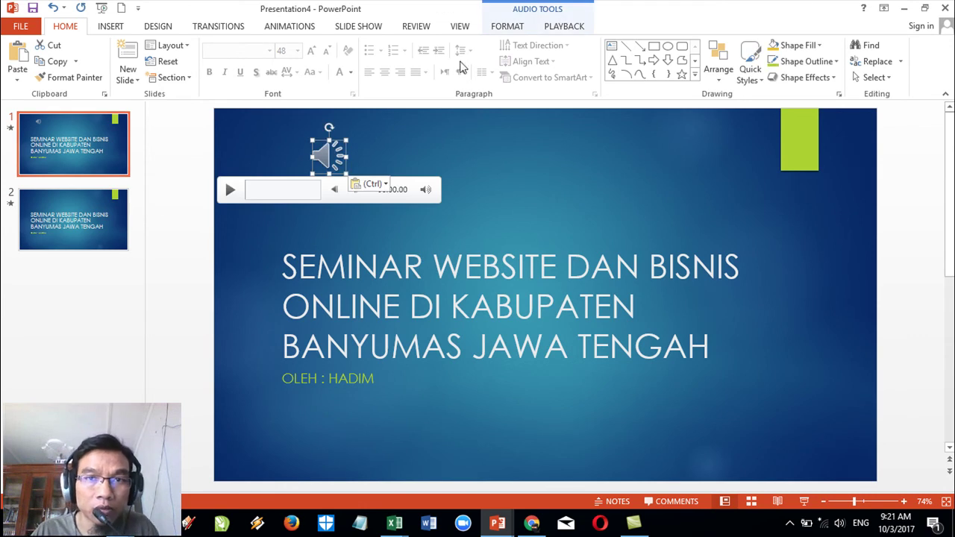
pyautogui.doubleClick(325, 156)
pyautogui.click(564, 26)
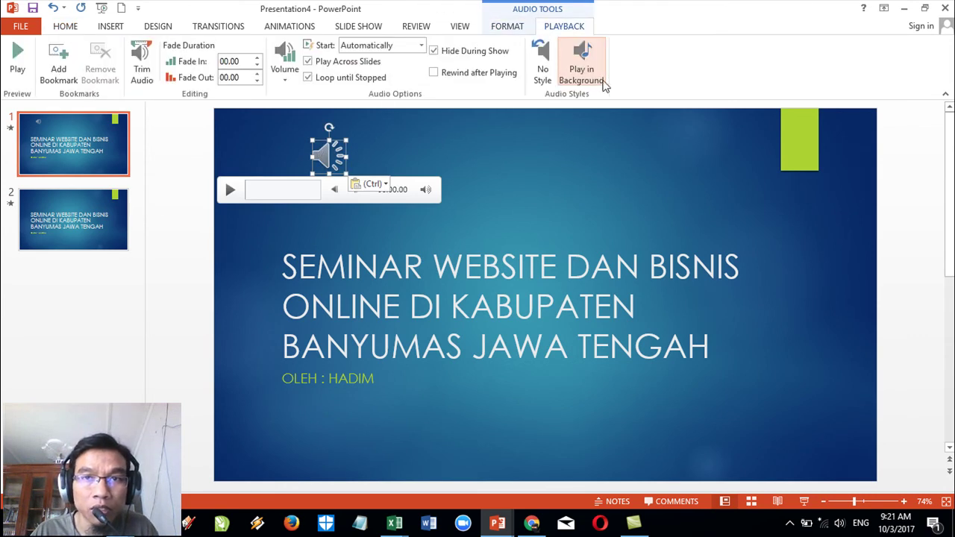
pyautogui.click(587, 82)
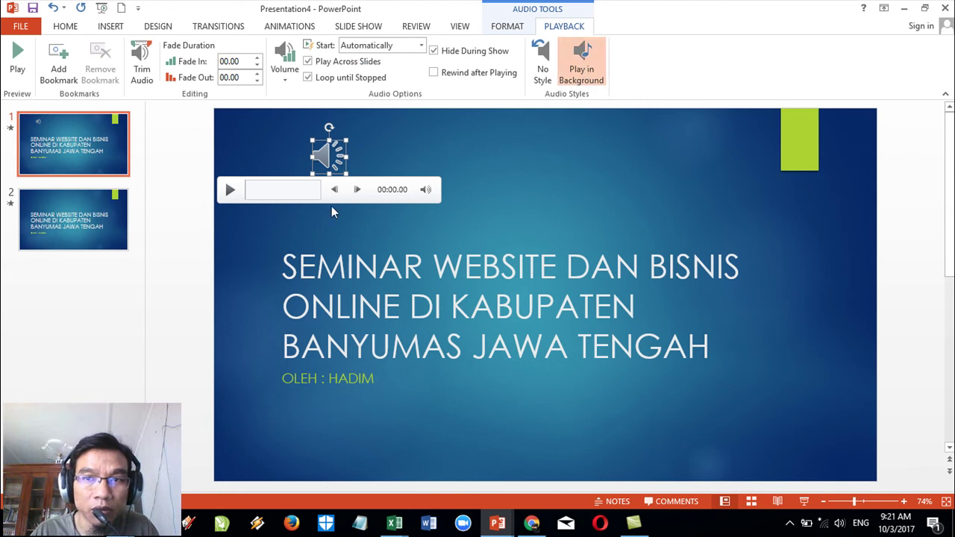
pyautogui.click(390, 351)
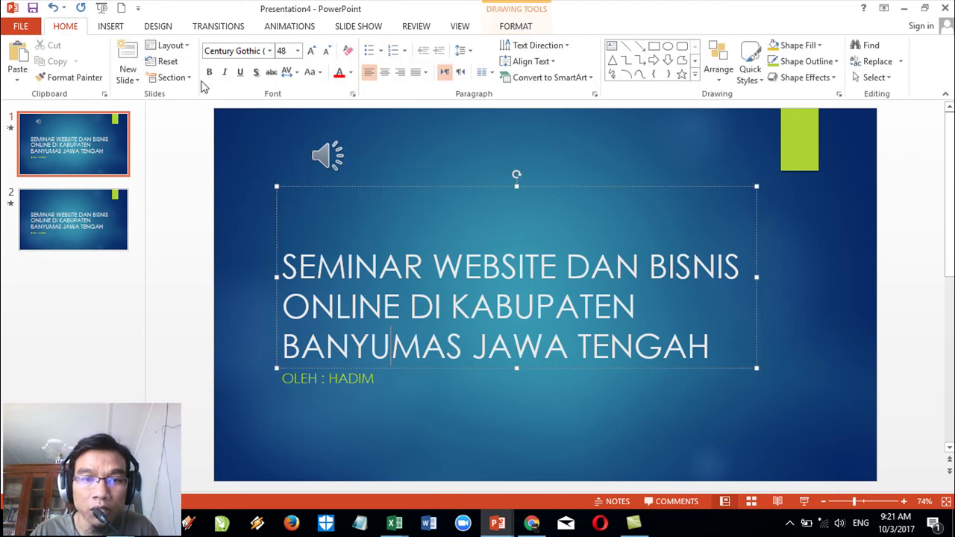
# Step: Visit the File page, return to the slides and view slide 2
pyautogui.click(21, 26)
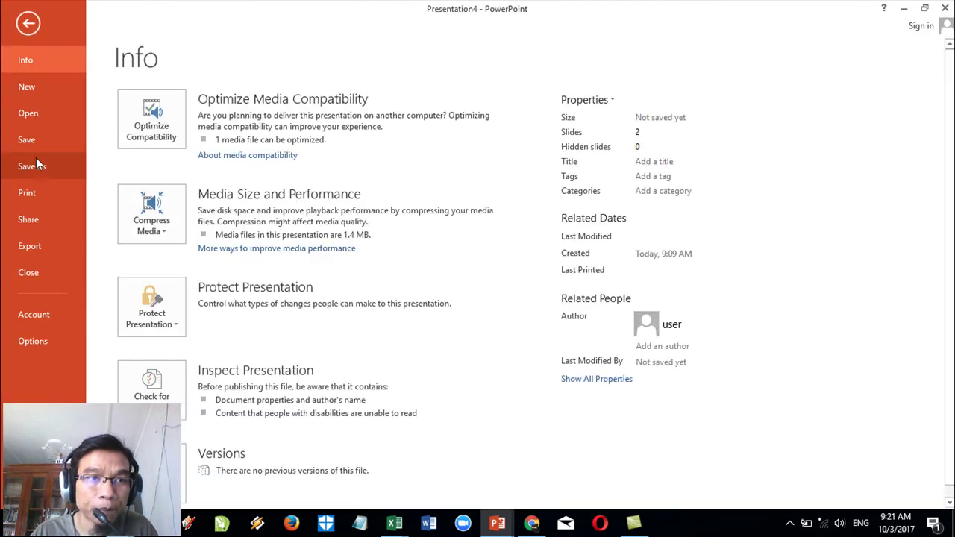
pyautogui.click(28, 23)
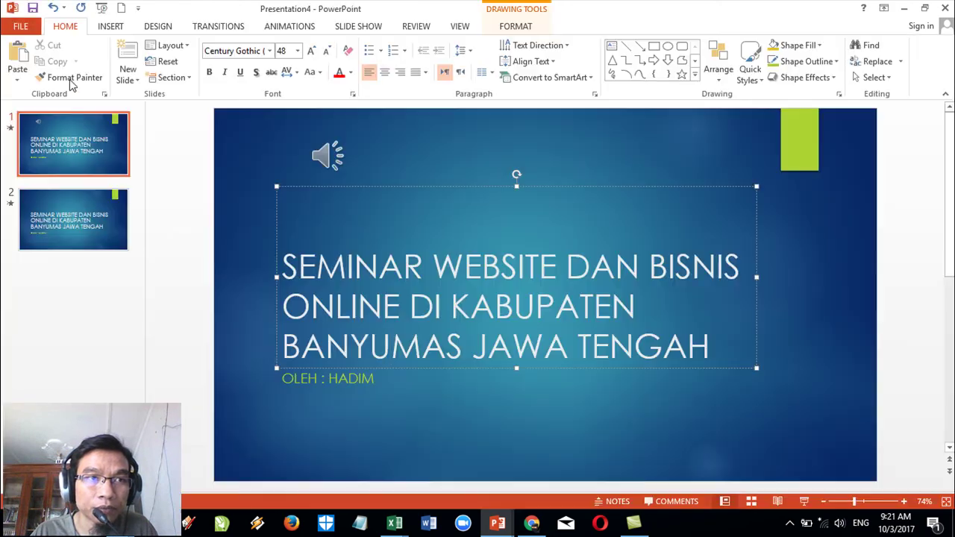
pyautogui.click(95, 210)
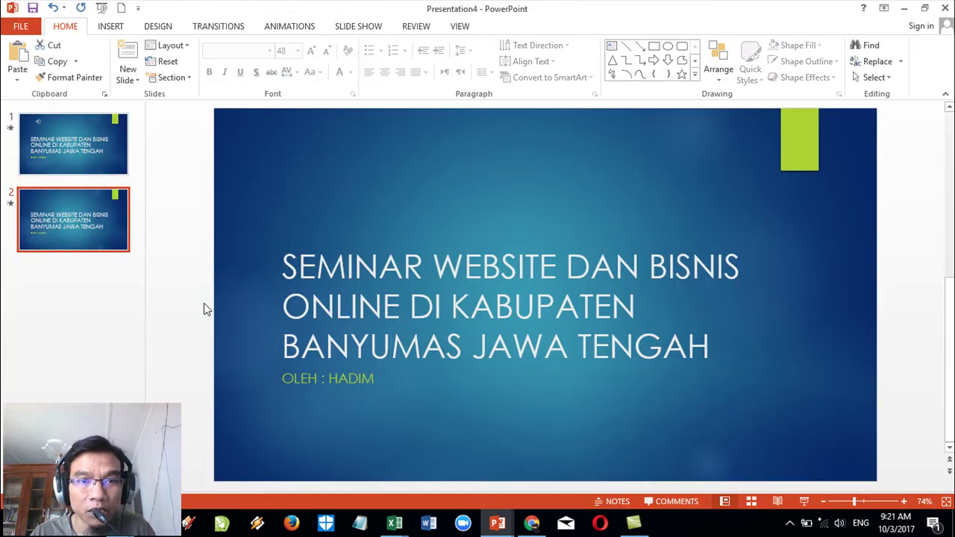
# Step: Add slide 3 holding the photo IMG_20160123_065823
pyautogui.press('Return')
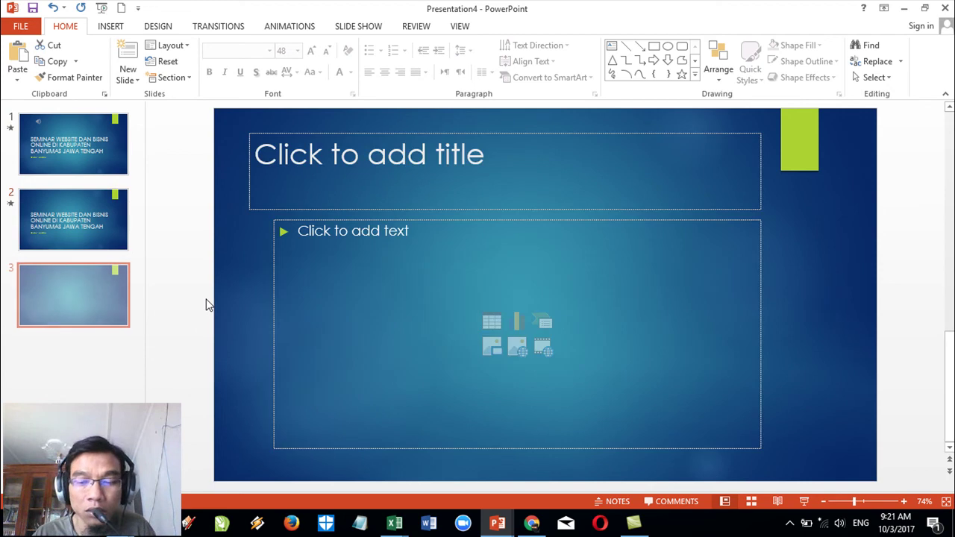
pyautogui.click(494, 346)
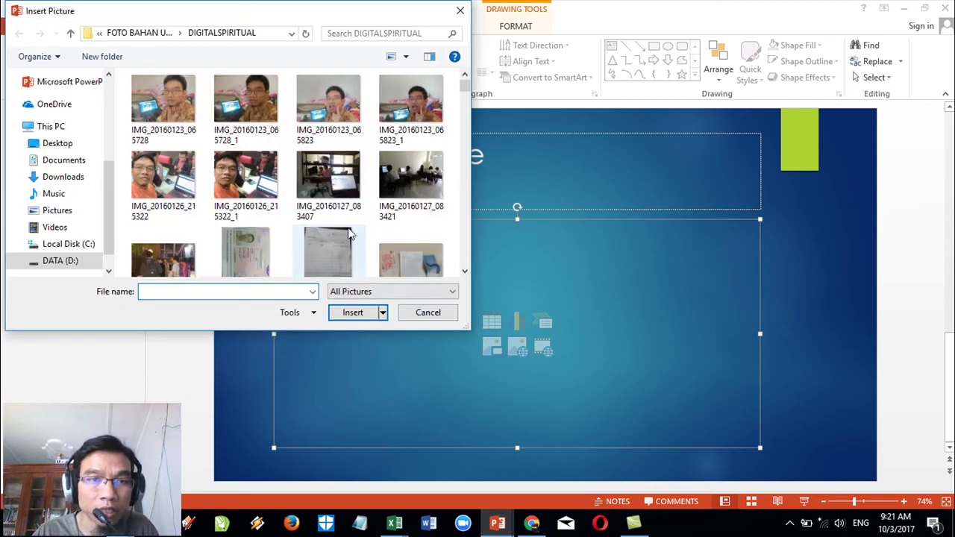
pyautogui.click(332, 114)
pyautogui.click(352, 312)
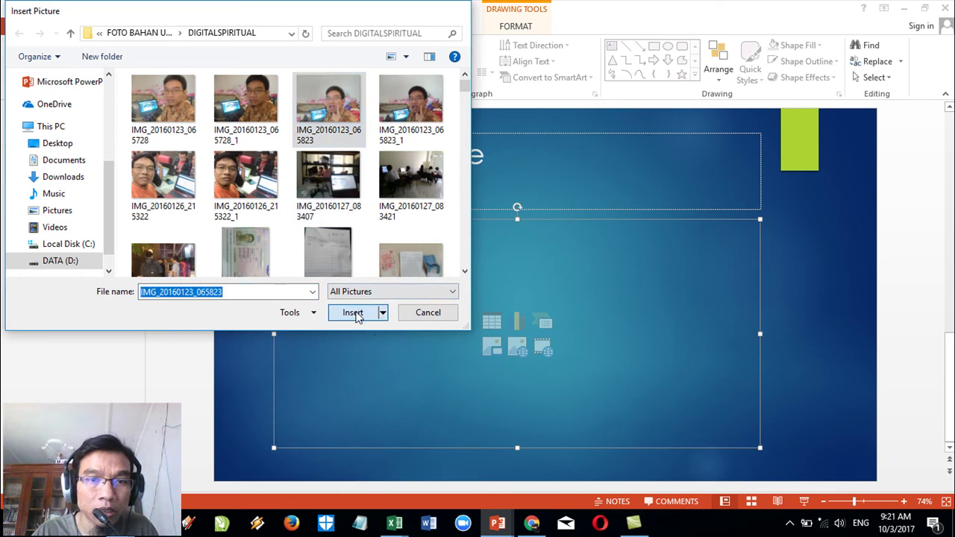
# Step: Add slide 4 holding the photo IMG_20160126_215322_1
pyautogui.click(78, 296)
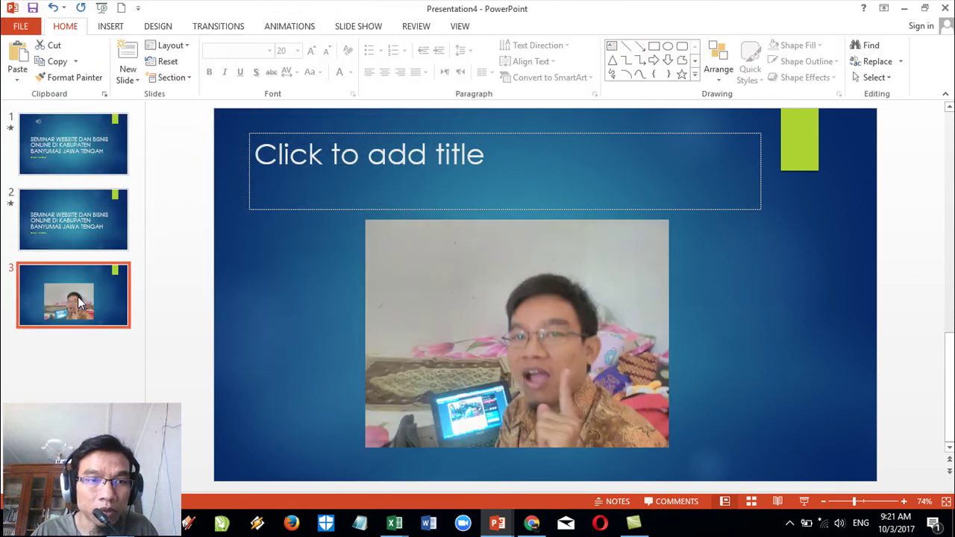
pyautogui.press('Return')
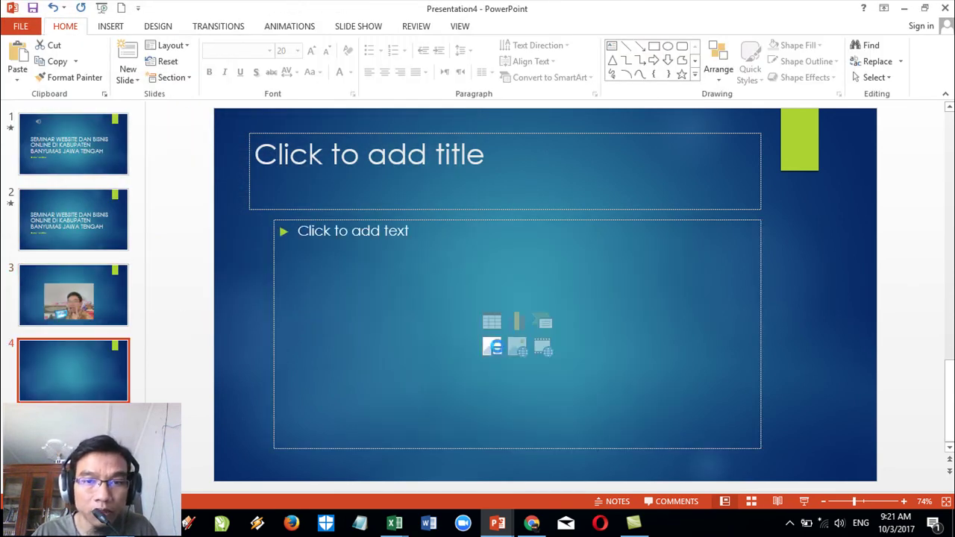
pyautogui.click(517, 347)
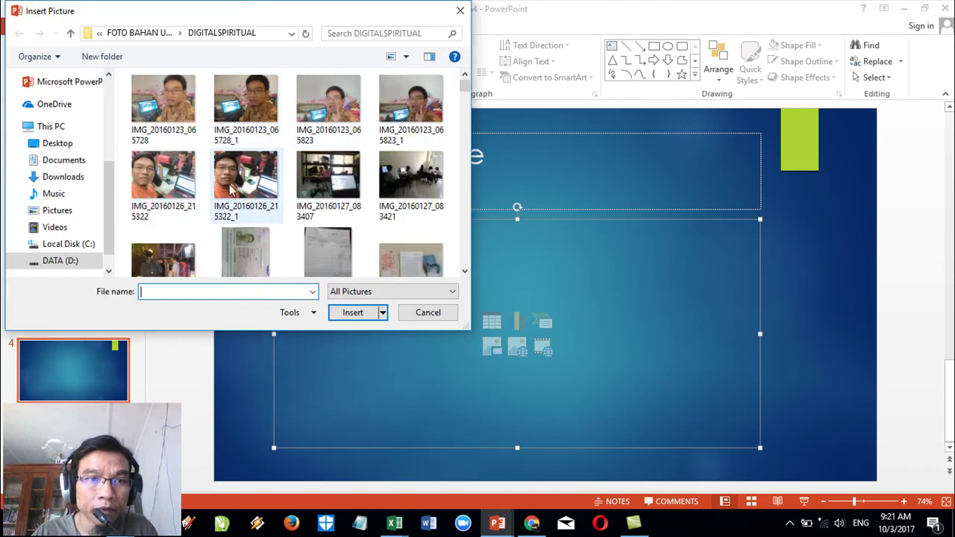
pyautogui.click(231, 192)
pyautogui.click(353, 312)
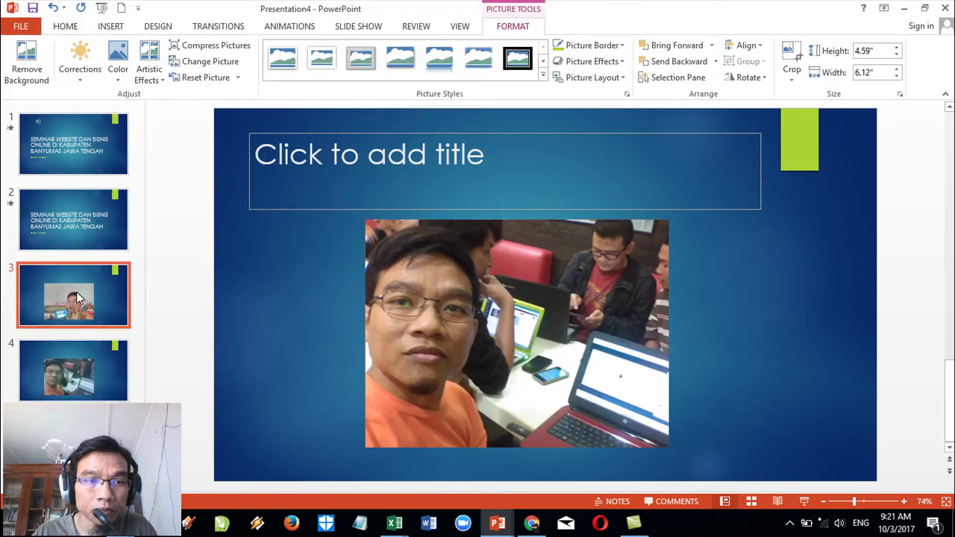
# Step: Select slide 3's photo and bring up the full list of animation effects
pyautogui.click(76, 292)
pyautogui.click(587, 321)
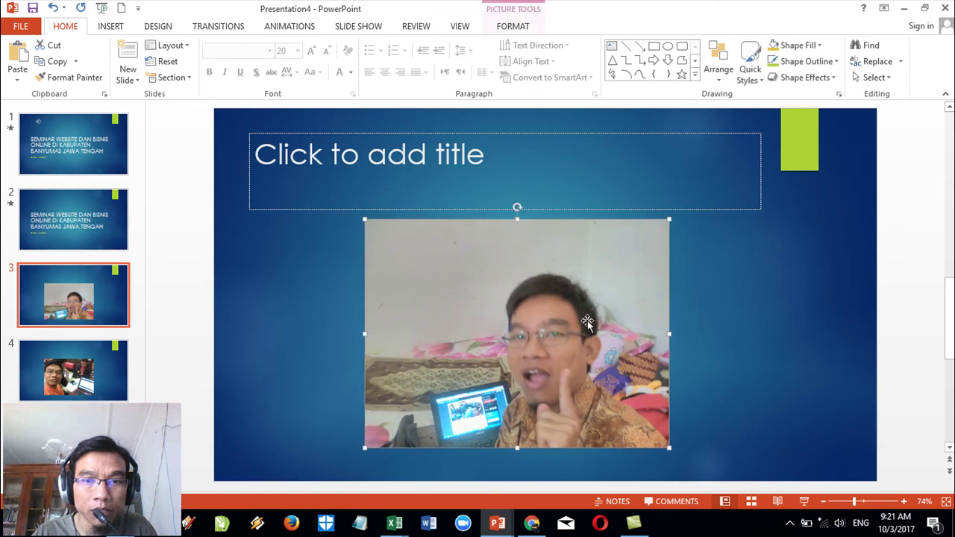
pyautogui.doubleClick(587, 320)
pyautogui.click(293, 27)
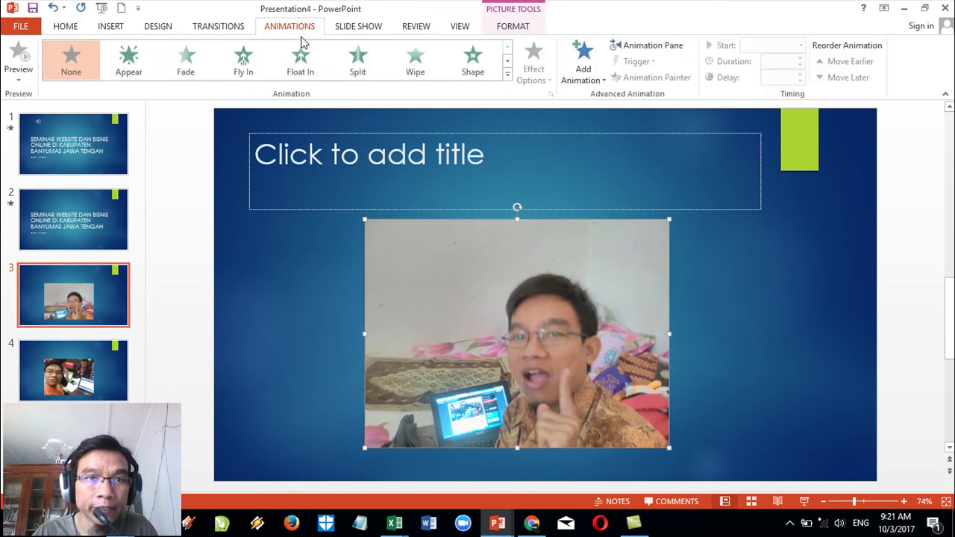
pyautogui.click(508, 77)
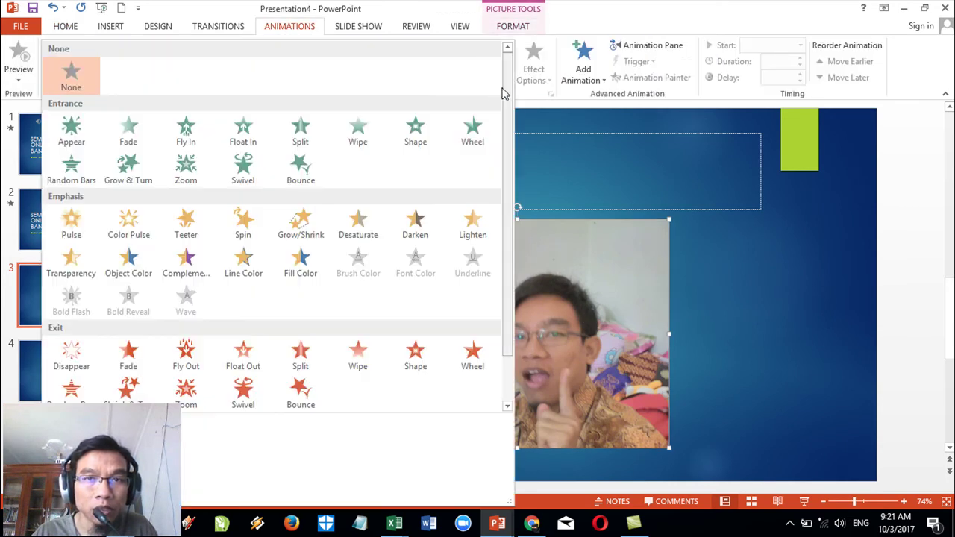
# Step: Give slide 3's photo a Swivel exit and slide 4's photo a Fade exit animation
pyautogui.click(254, 399)
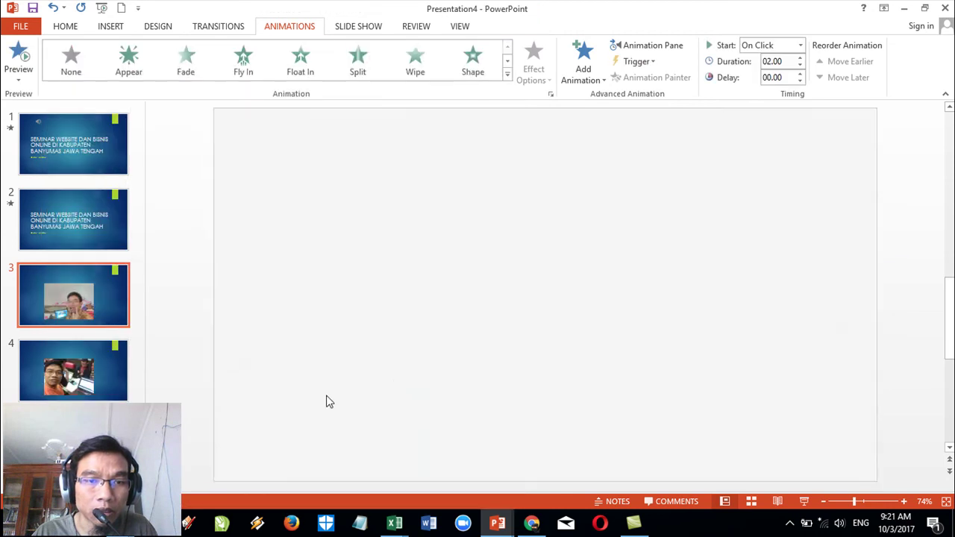
pyautogui.click(123, 373)
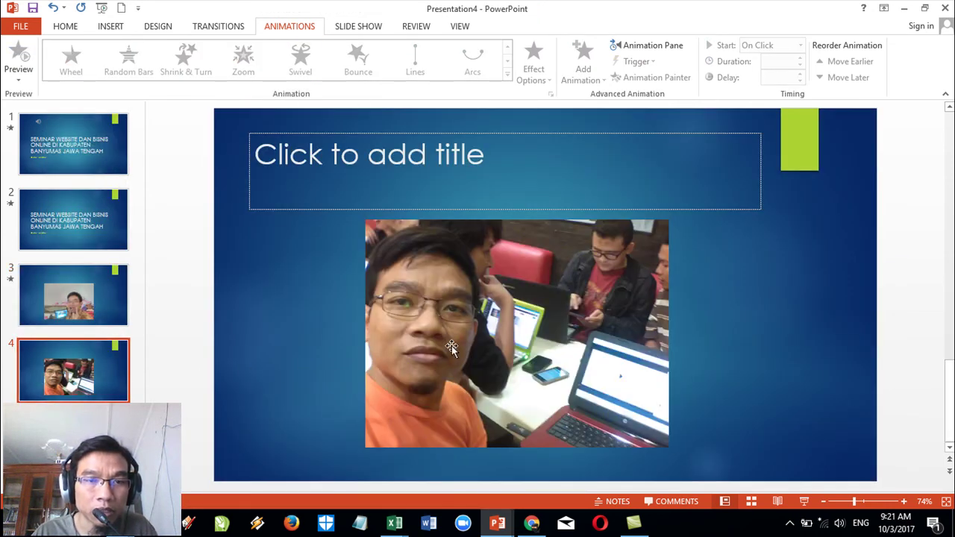
pyautogui.click(474, 254)
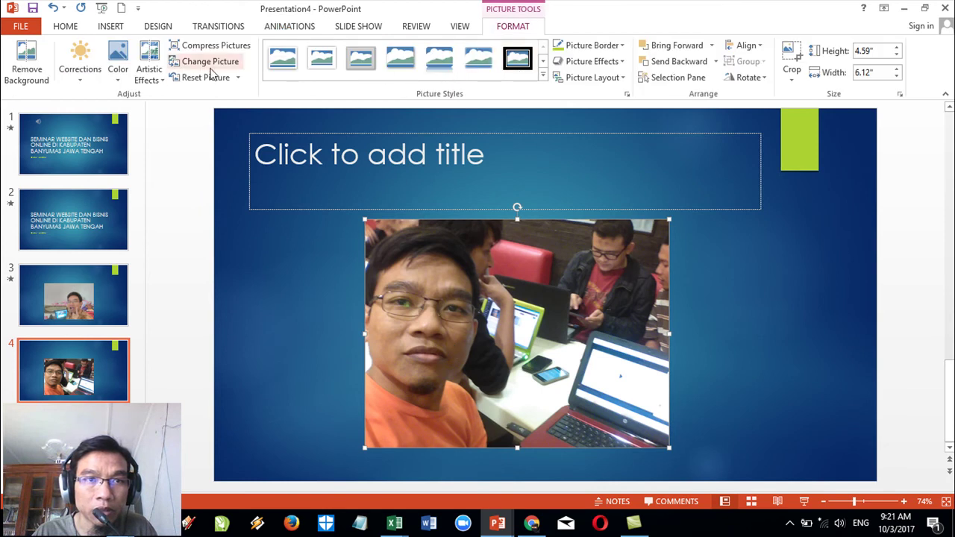
pyautogui.click(228, 32)
pyautogui.click(159, 31)
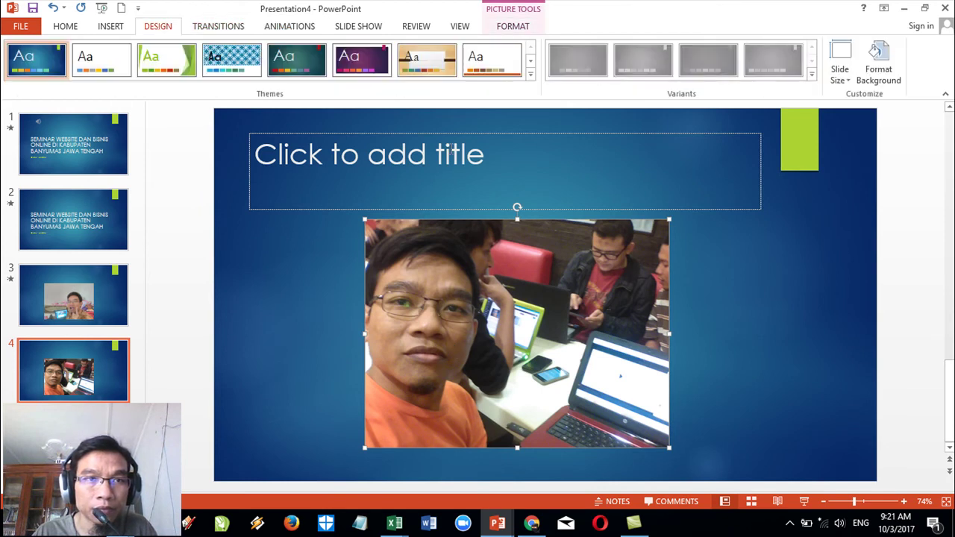
pyautogui.click(302, 28)
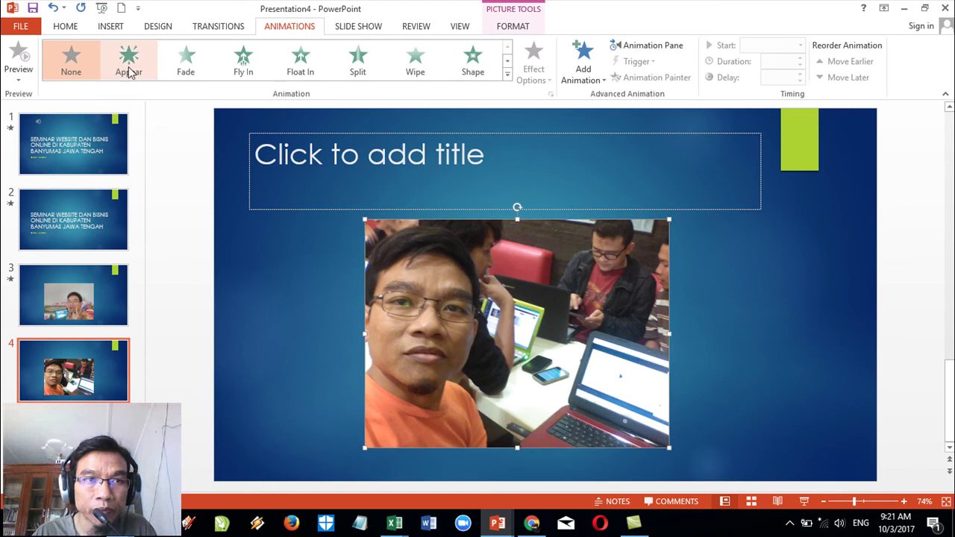
pyautogui.click(128, 67)
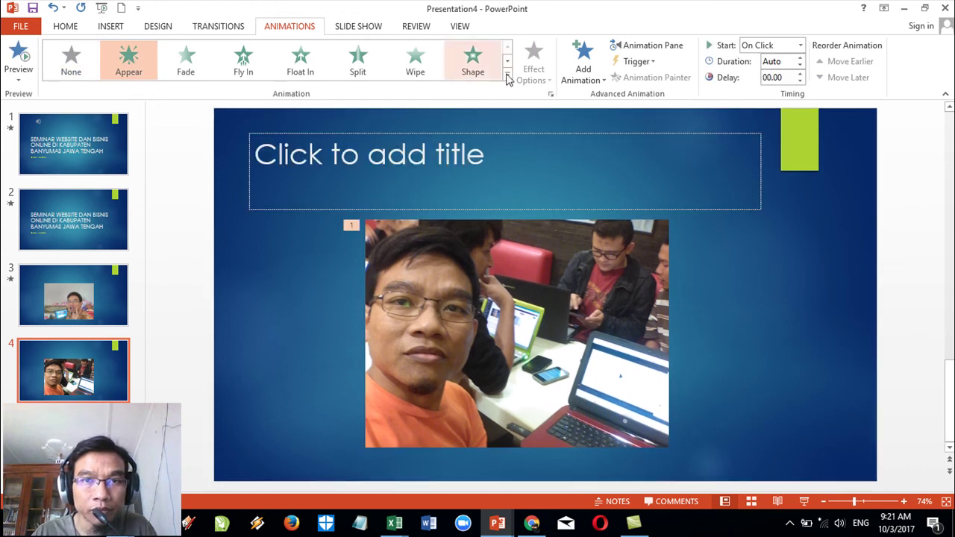
pyautogui.click(507, 75)
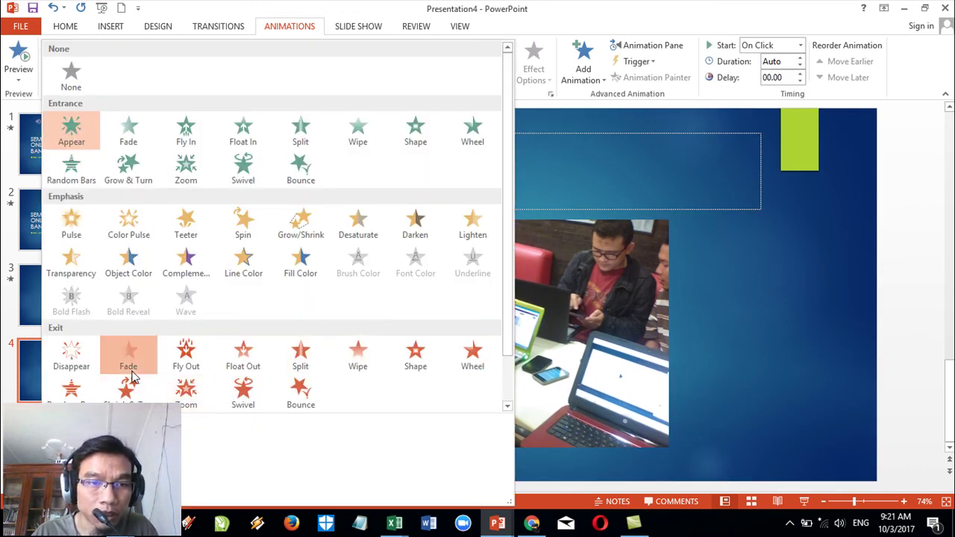
pyautogui.click(128, 354)
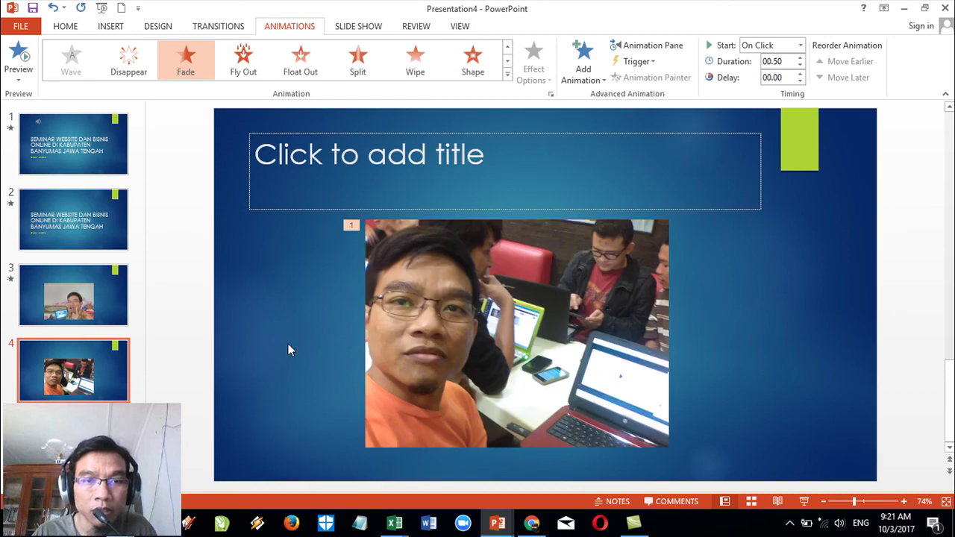
# Step: Browse through slides 1 to 4 and finish on slide 1
pyautogui.click(82, 302)
pyautogui.click(66, 128)
pyautogui.click(66, 238)
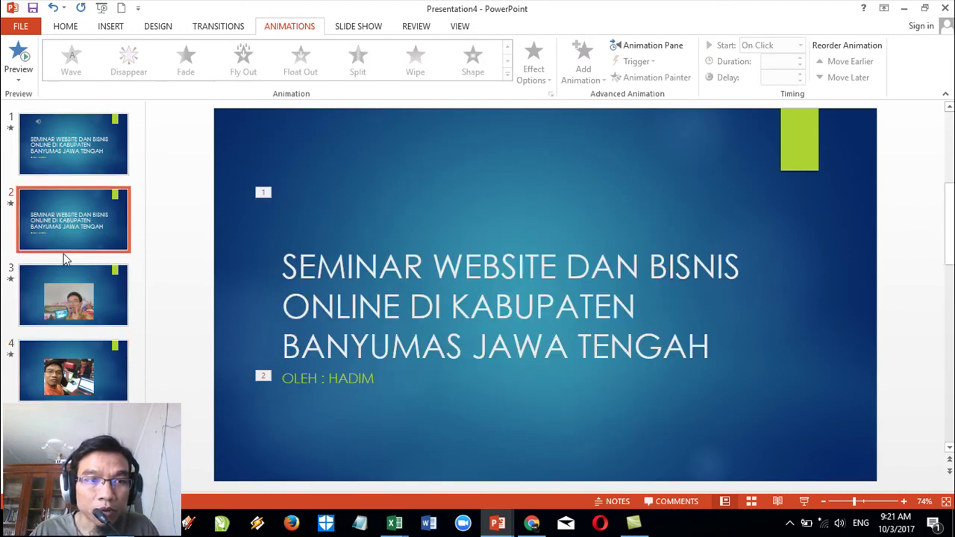
pyautogui.click(75, 299)
pyautogui.click(85, 344)
pyautogui.click(86, 299)
pyautogui.click(87, 229)
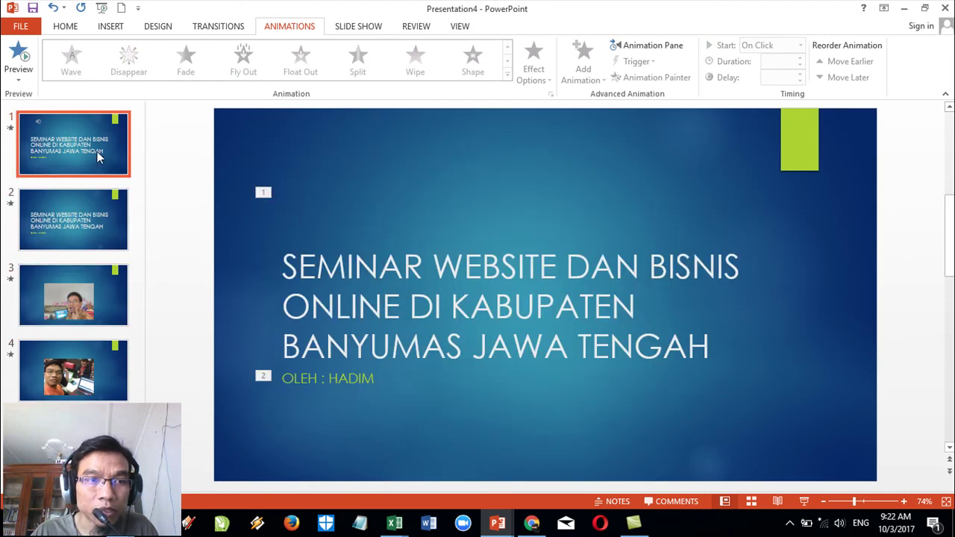
pyautogui.press('Up')
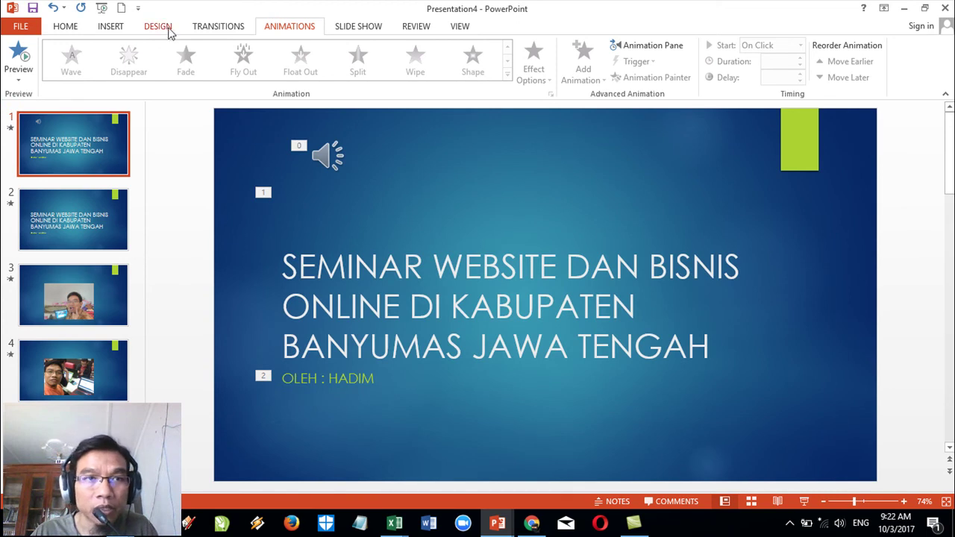
# Step: Play the slide show from the title slide to slide 3's photo, then end it
pyautogui.click(109, 27)
pyautogui.click(200, 29)
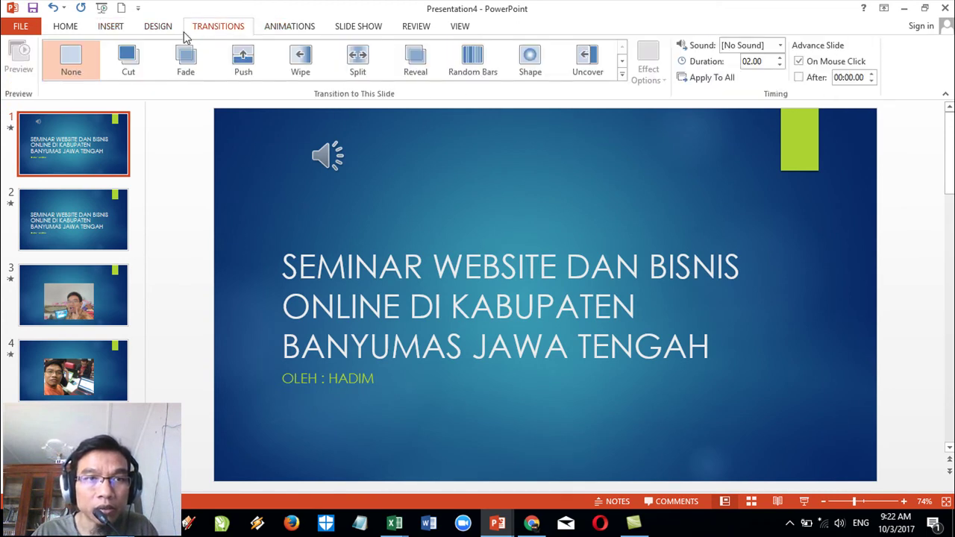
pyautogui.moveTo(66, 345); pyautogui.dragTo(97, 132)
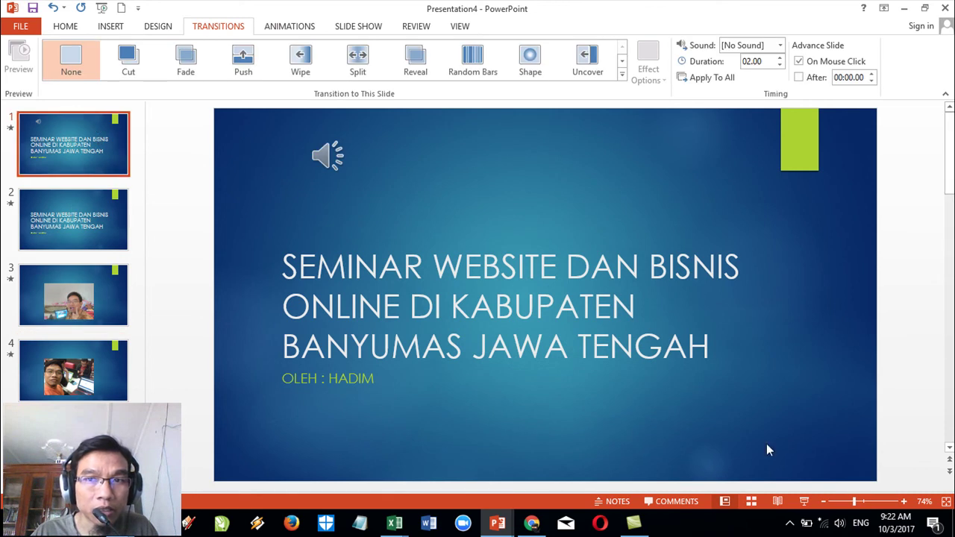
pyautogui.click(804, 502)
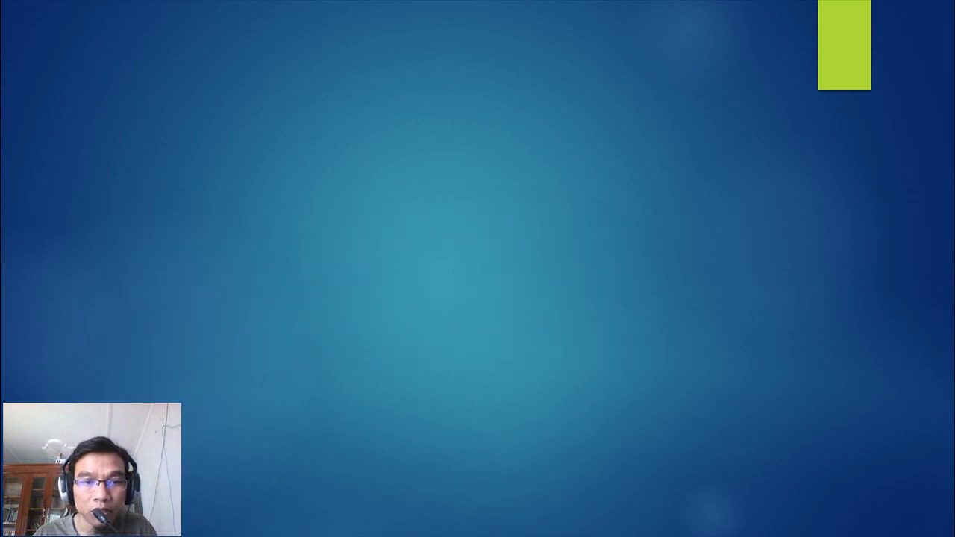
pyautogui.press('Right')
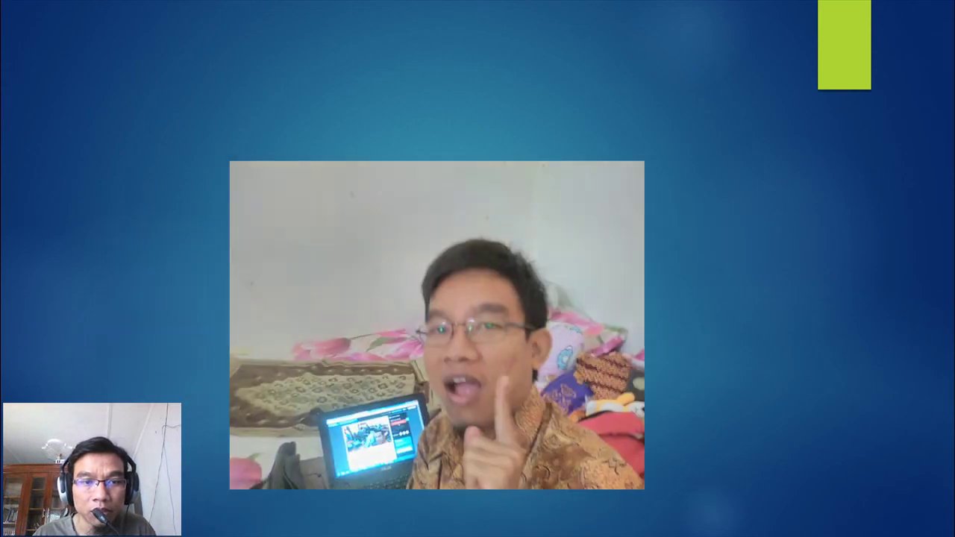
pyautogui.press('Escape')
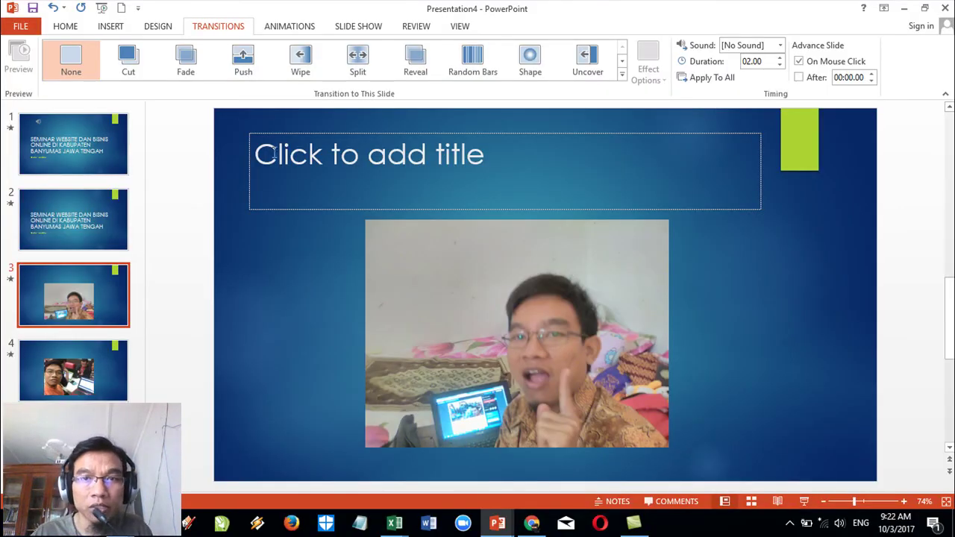
# Step: Give slide 1 a Random Bars transition and slide 2 a Shape transition
pyautogui.click(87, 147)
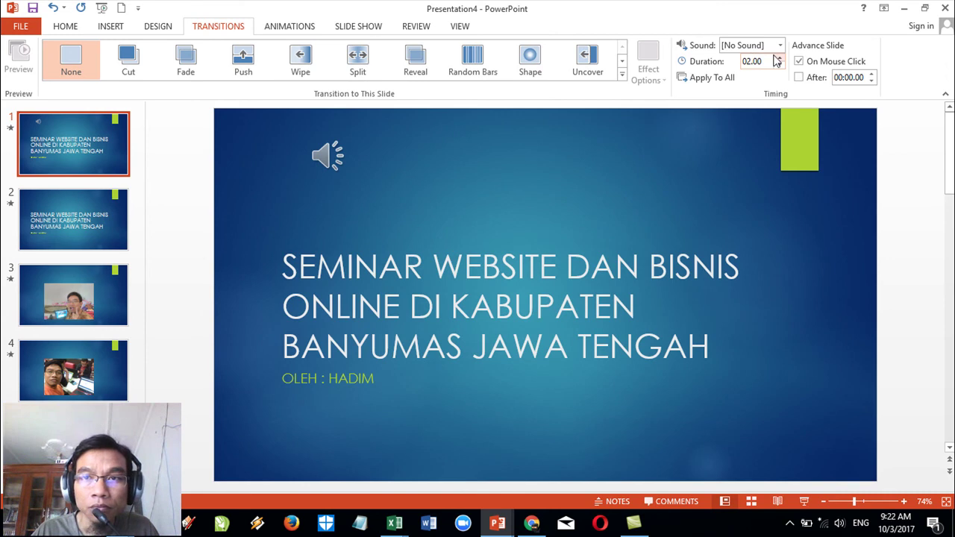
pyautogui.click(382, 186)
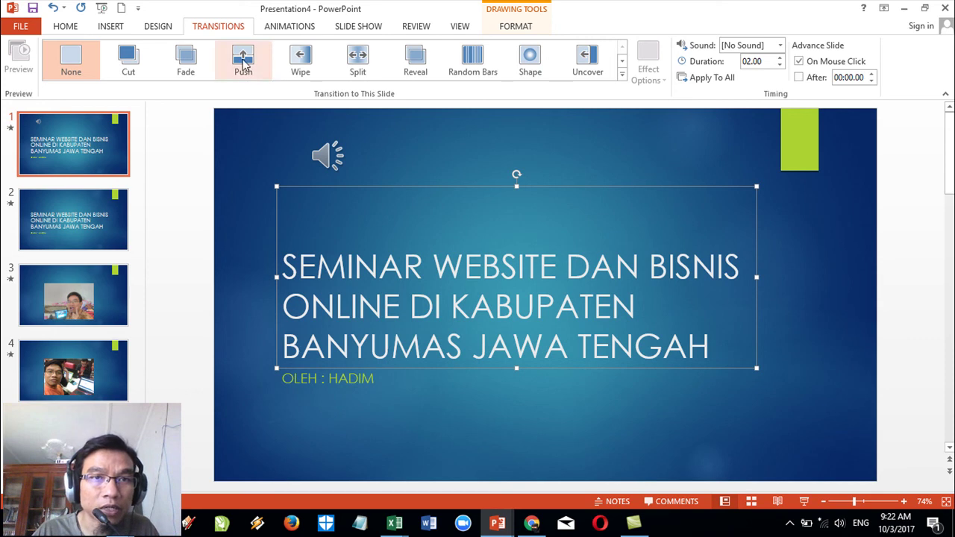
pyautogui.click(462, 61)
pyautogui.click(84, 211)
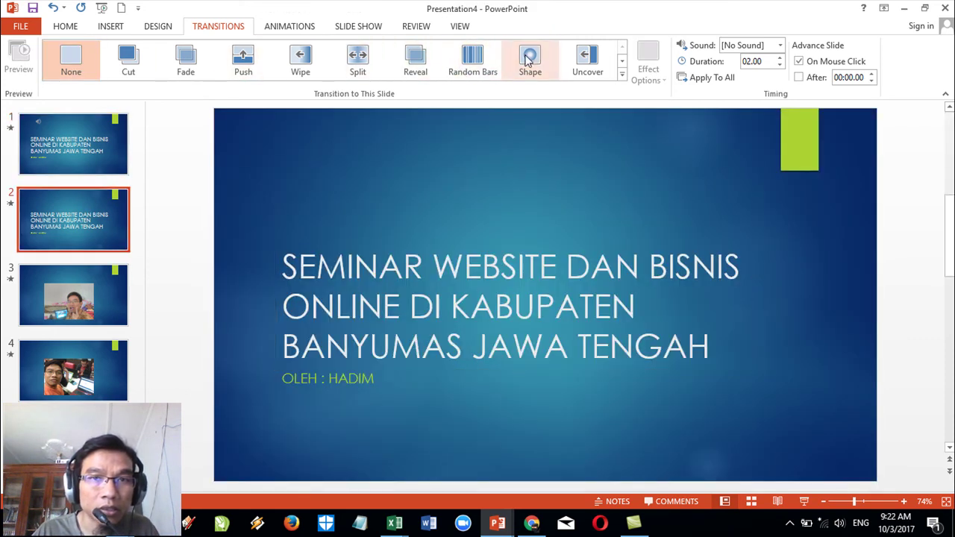
pyautogui.click(528, 59)
# Step: Give slide 3 a 1.50 s Split transition and slide 4 a 1.00 s Push transition
pyautogui.click(59, 268)
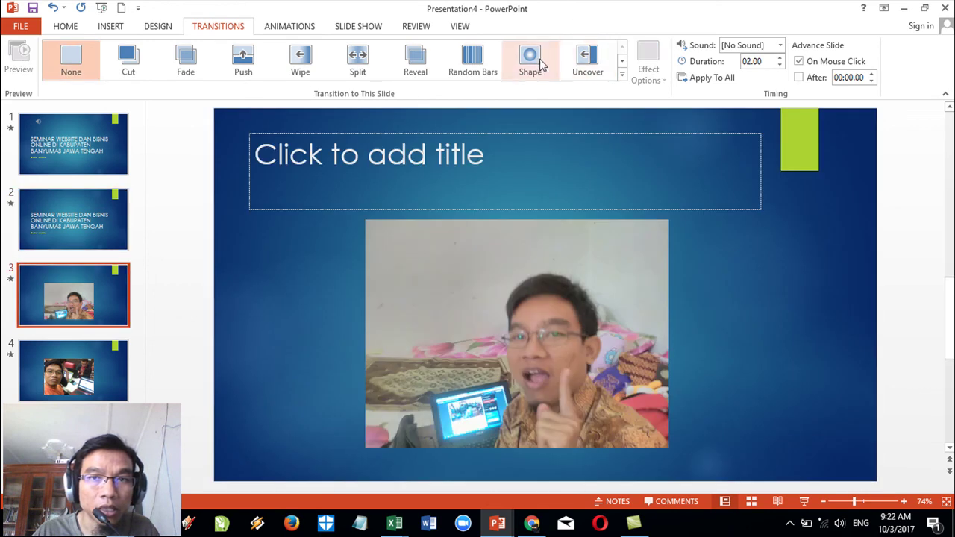
pyautogui.click(357, 60)
pyautogui.click(71, 366)
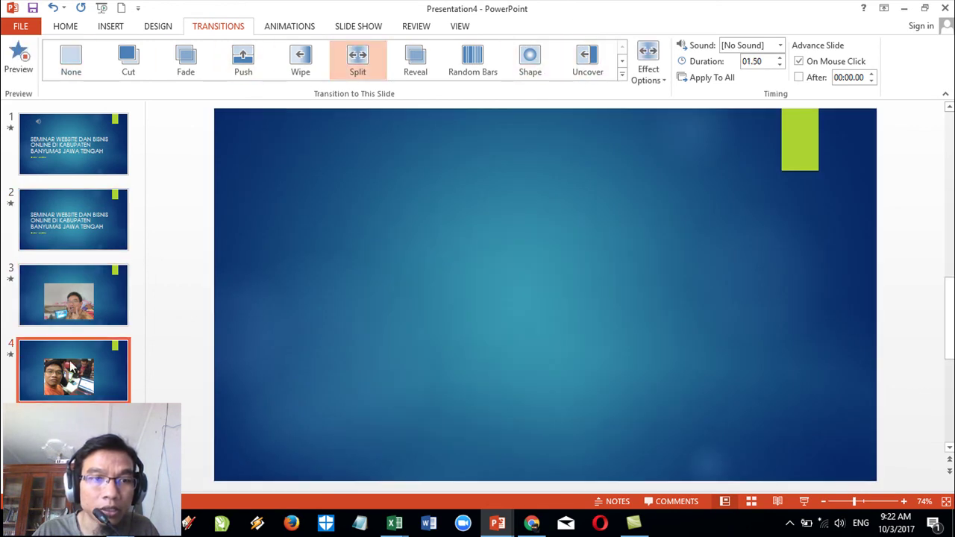
pyautogui.click(243, 61)
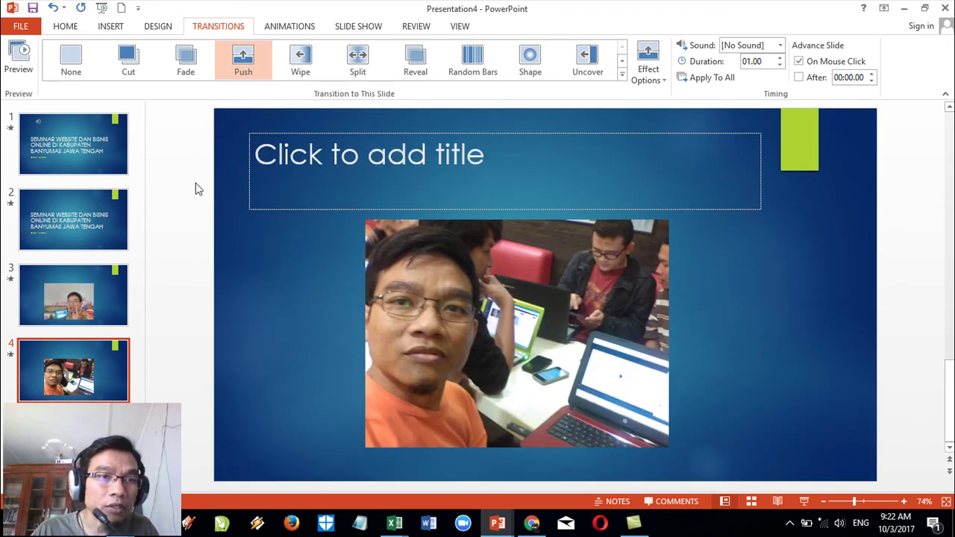
pyautogui.click(21, 27)
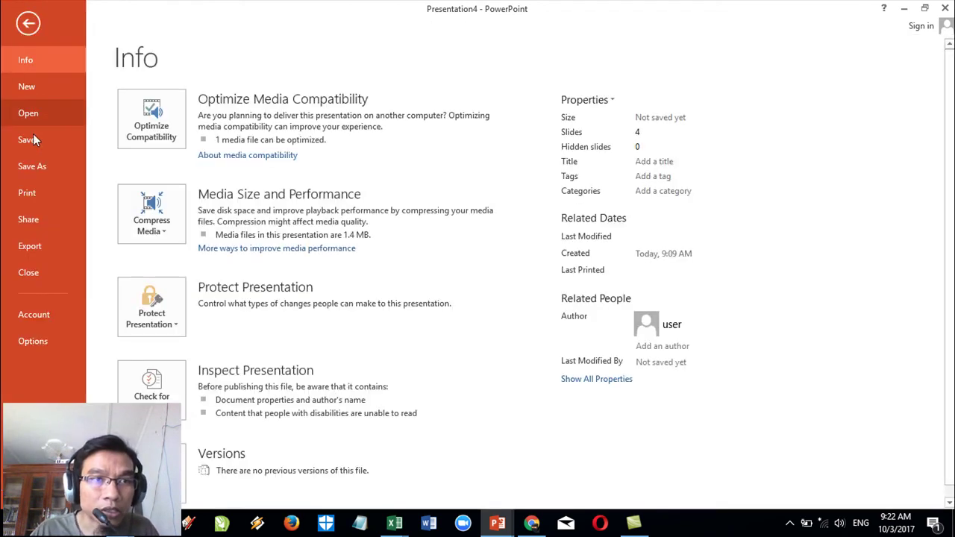
# Step: Export as MPEG-4 video 'SEMINAR WEBSITE DAN BISNIS ONLINE DI KABUPATEN BANYUMAS', replacing the old file
pyautogui.click(33, 244)
pyautogui.click(224, 153)
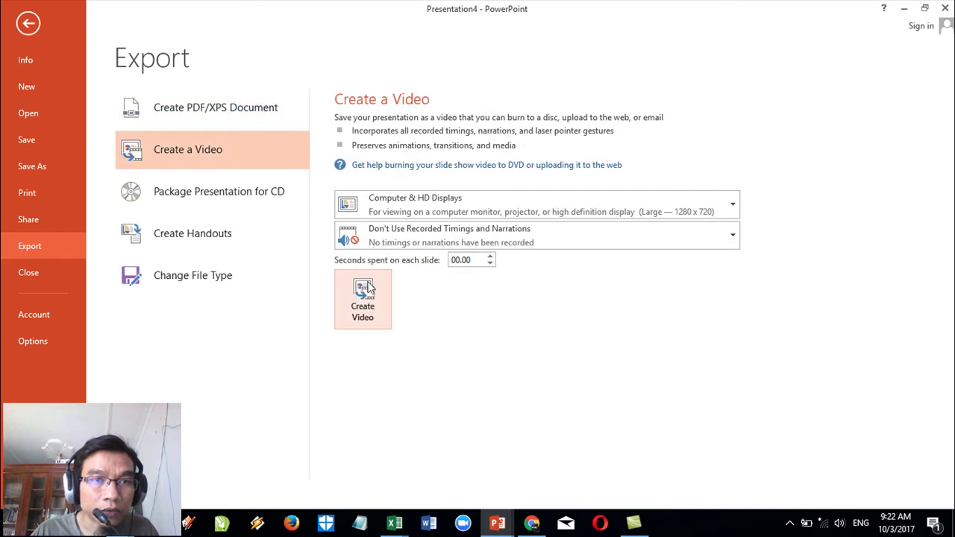
pyautogui.click(378, 306)
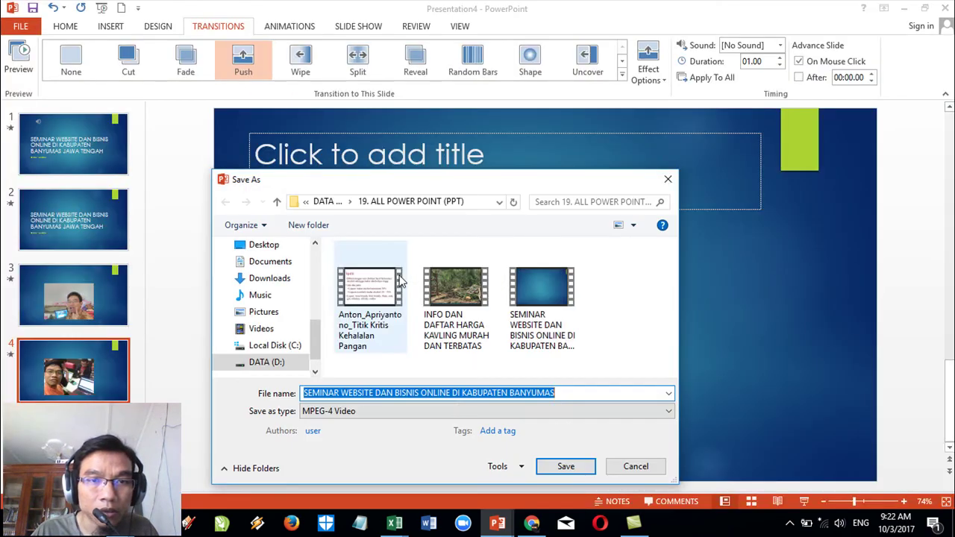
pyautogui.click(587, 473)
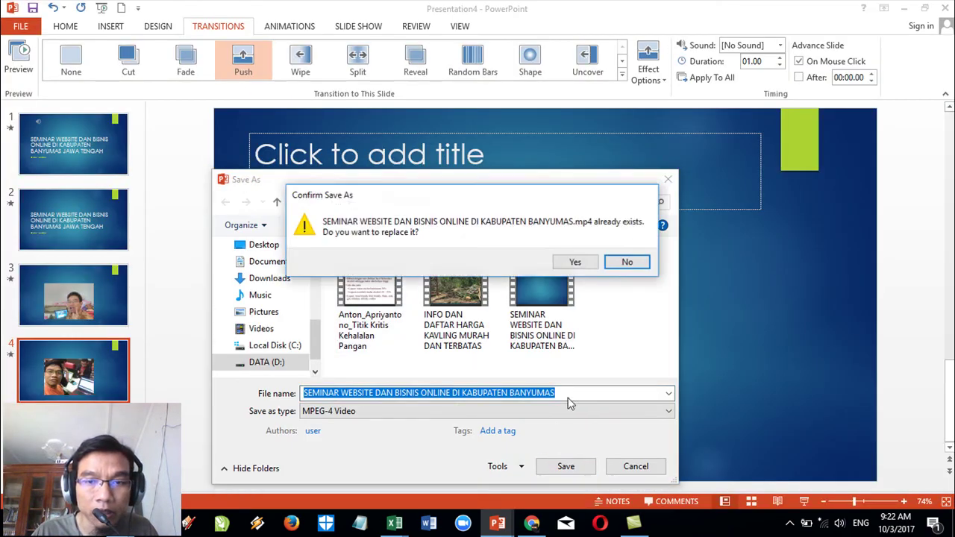
pyautogui.click(577, 263)
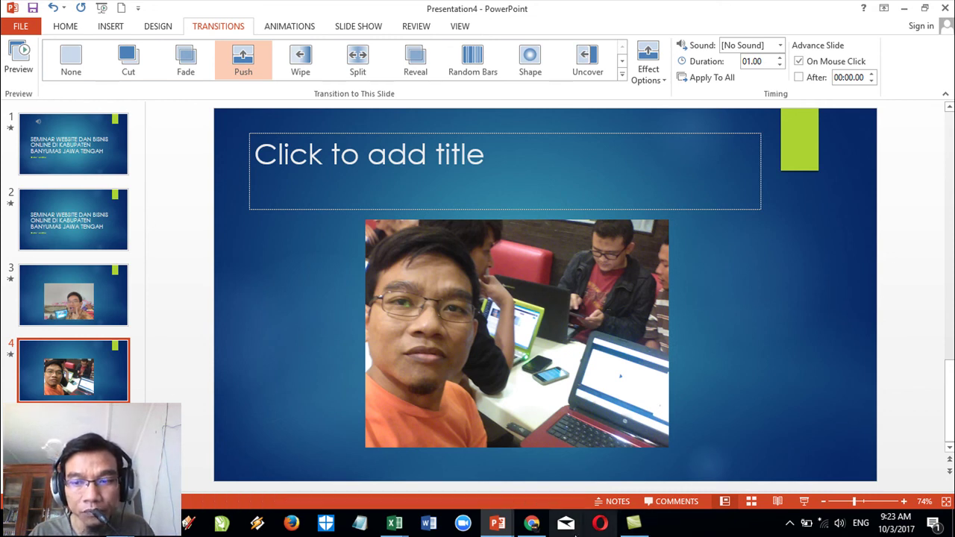
# Step: Bring the '19. ALL POWER POINT (PPT)' folder forward, sort by type, restore the order, and point at the new MP4
pyautogui.moveTo(540, 529)
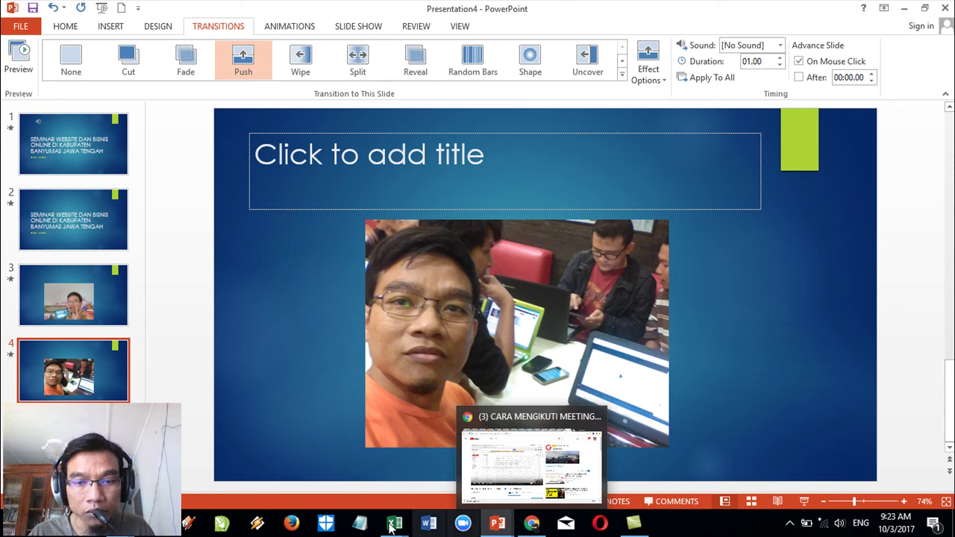
pyautogui.moveTo(221, 526)
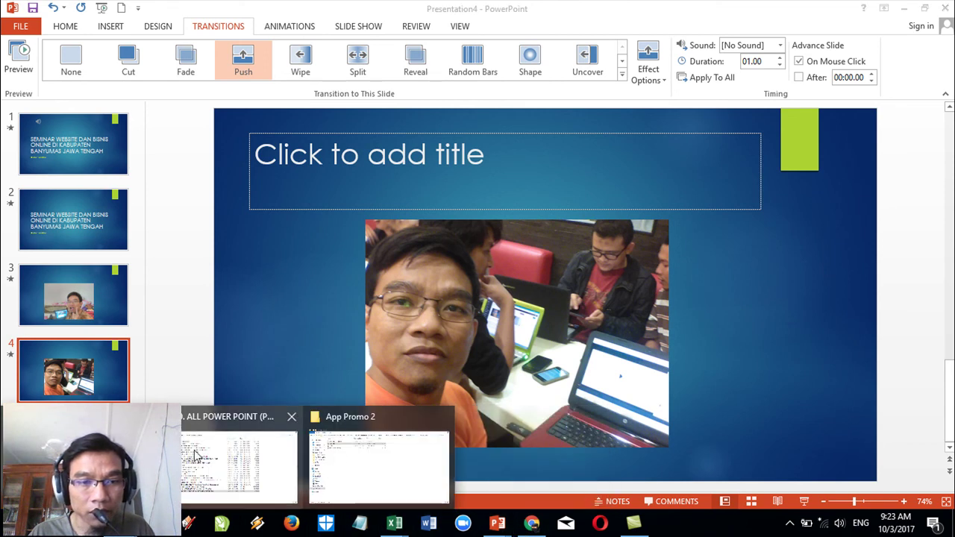
pyautogui.click(201, 456)
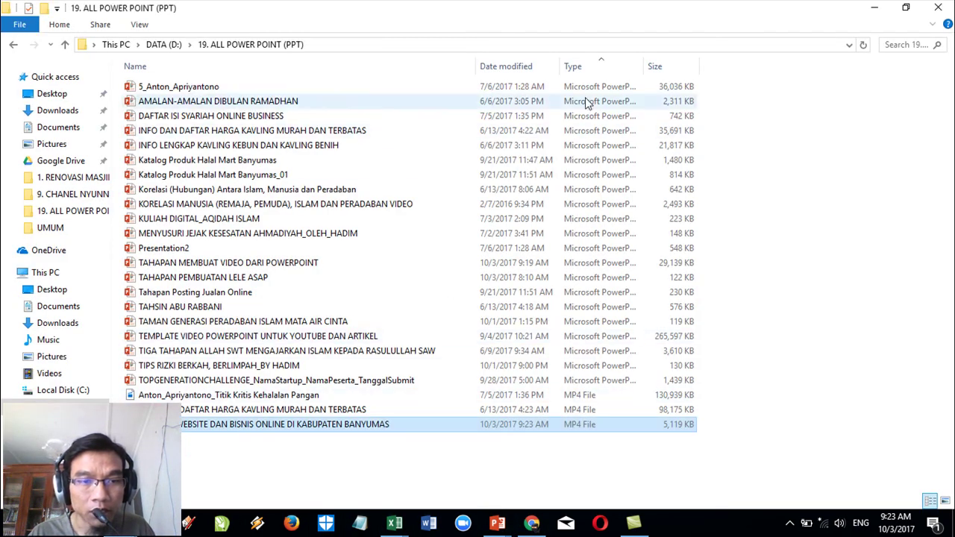
pyautogui.click(572, 66)
pyautogui.click(572, 66)
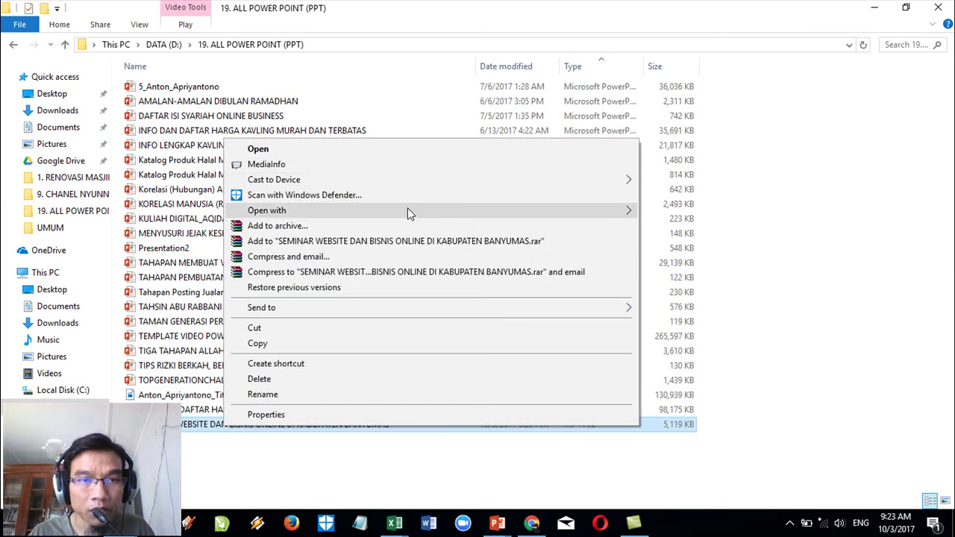
pyautogui.moveTo(543, 211)
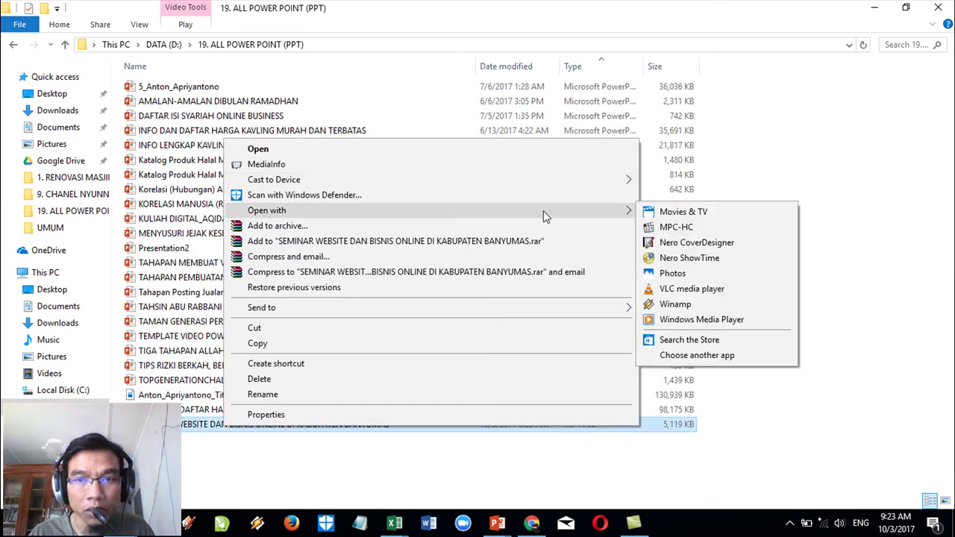
# Step: Play the seminar MP4 in MPC-HC through its 9 seconds, then close the player
pyautogui.click(672, 230)
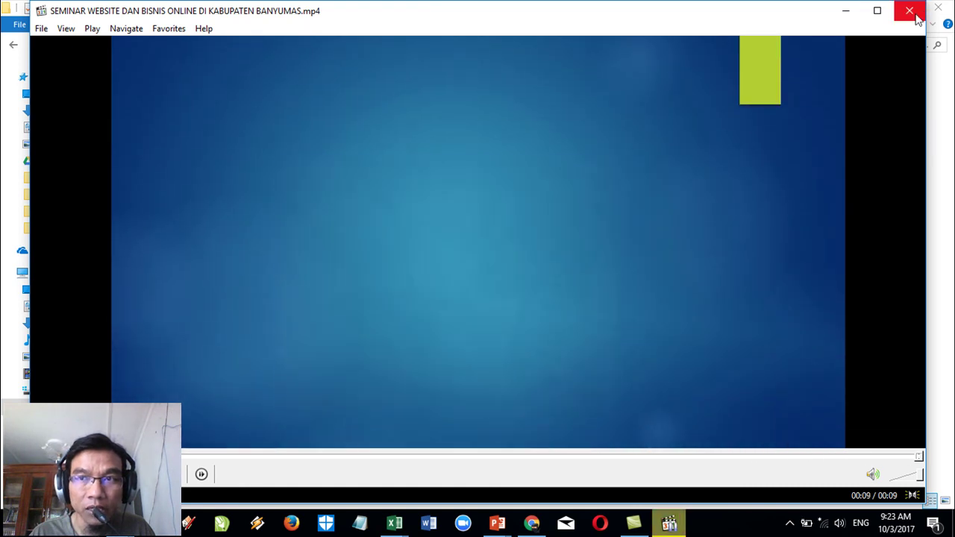
pyautogui.click(909, 12)
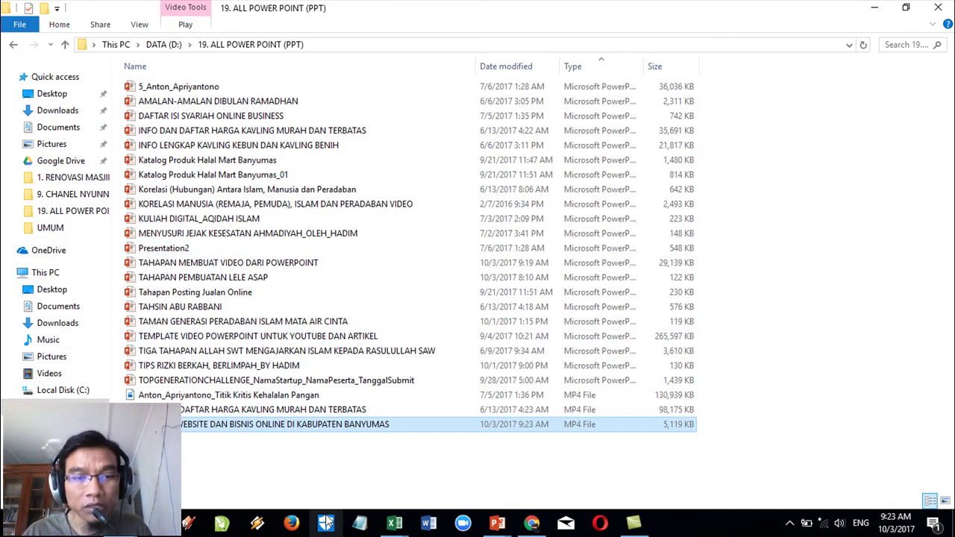
# Step: Look over the YouTube Zoom meeting tutorial page, toggling its guide sidebar and scrolling
pyautogui.click(531, 523)
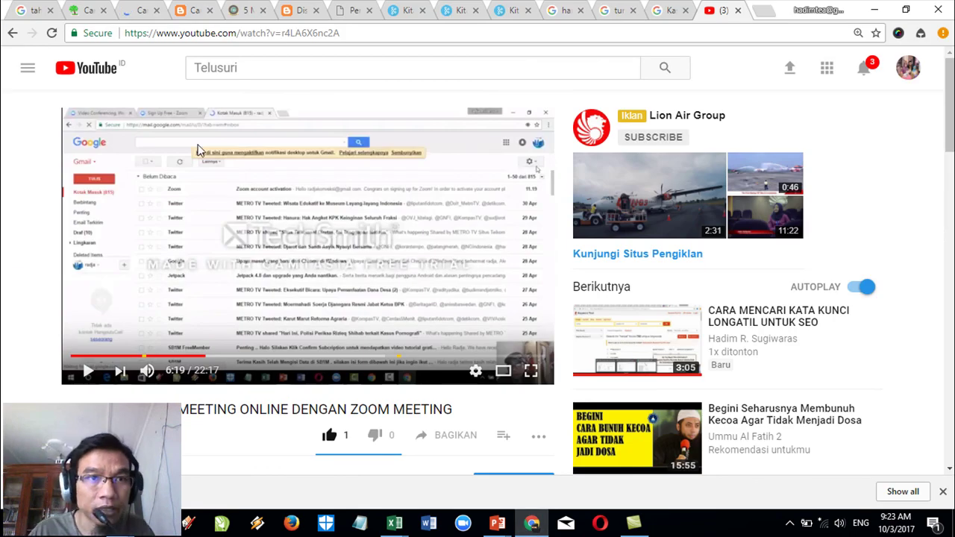
pyautogui.click(26, 77)
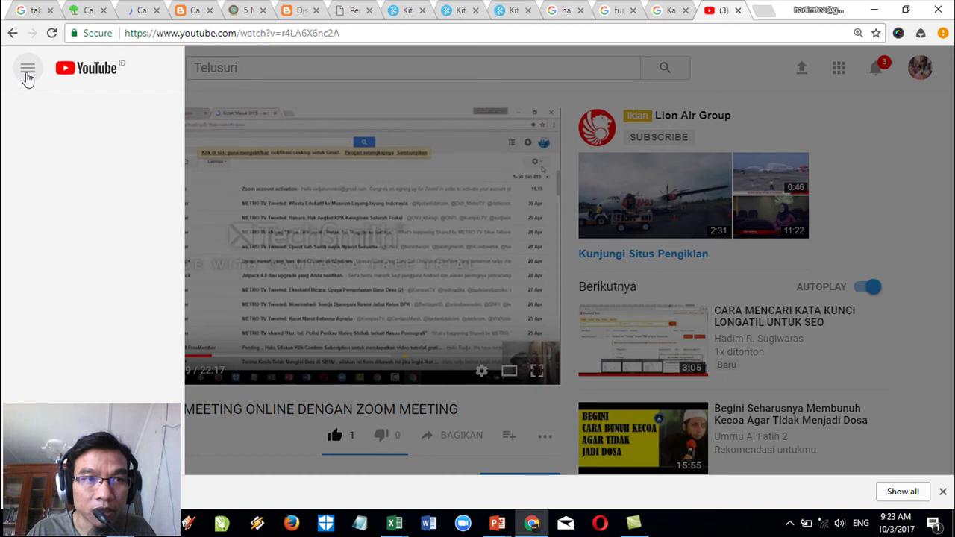
pyautogui.click(27, 75)
pyautogui.click(27, 75)
pyautogui.click(786, 94)
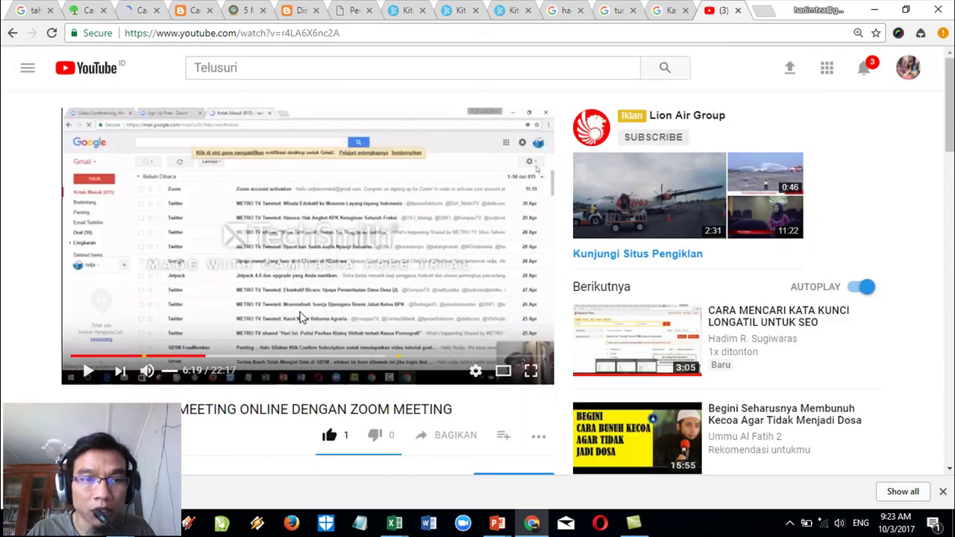
pyautogui.scroll(-3, 306, 299)
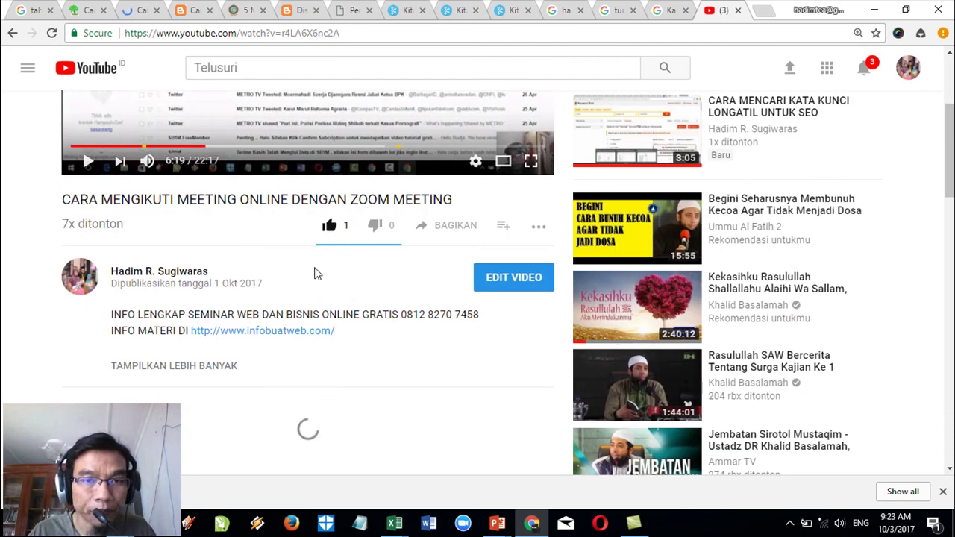
pyautogui.scroll(3, 317, 275)
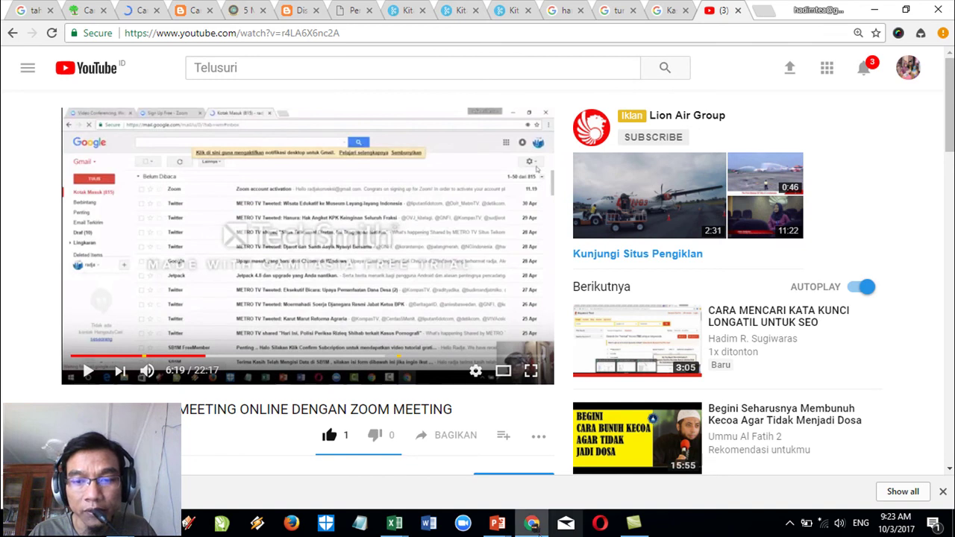
# Step: Switch to the TAHAPAN MEMBUAT VIDEO DARI POWERPOINT deck and show slide 5, 'SEKIAN TERIMAKASIH'
pyautogui.moveTo(497, 522)
pyautogui.click(411, 464)
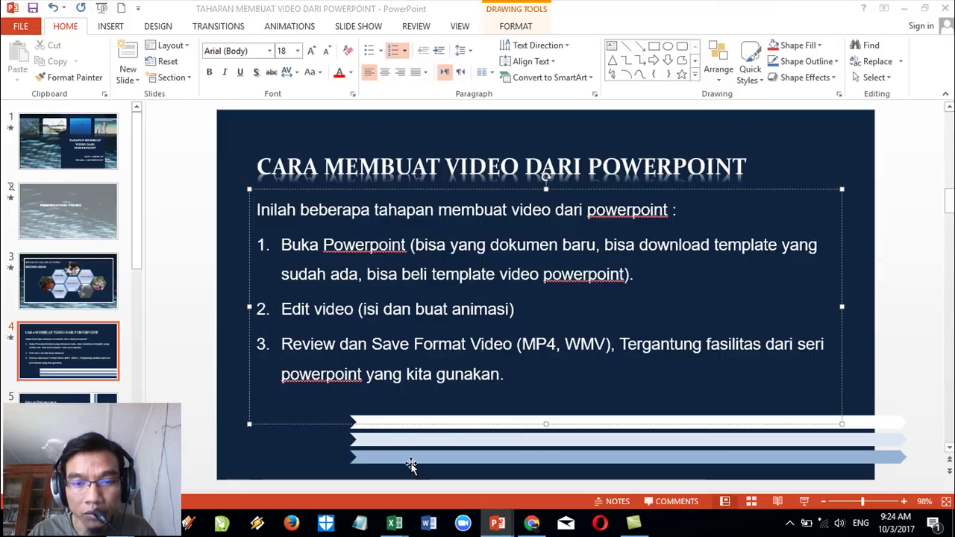
pyautogui.click(89, 396)
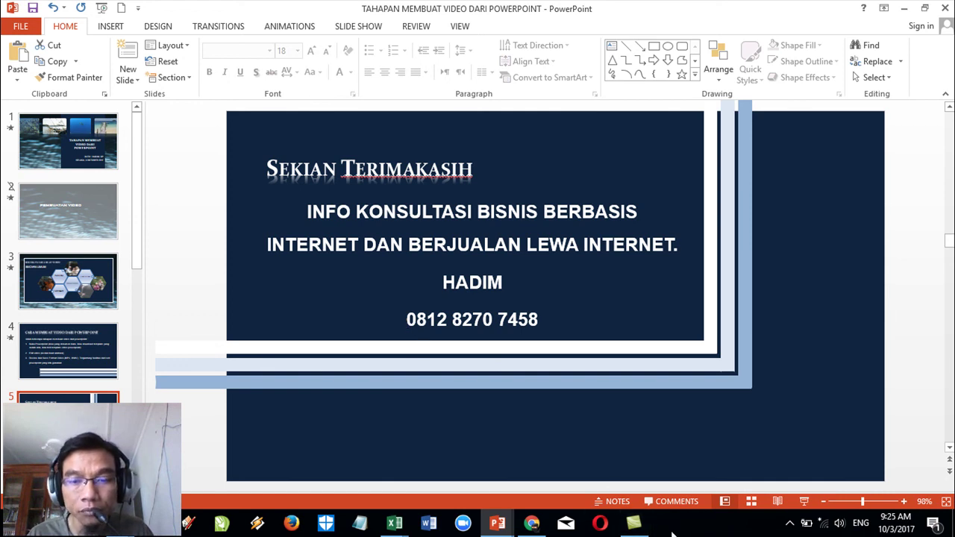
# Step: Open the Camtasia Recorder controls from the hidden tray icons
pyautogui.moveTo(635, 528)
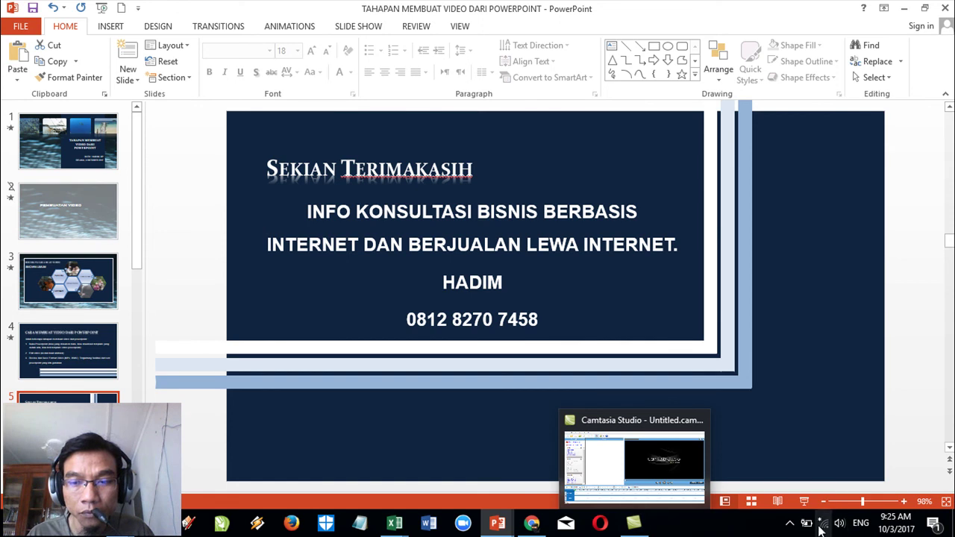
pyautogui.click(790, 523)
pyautogui.click(789, 467)
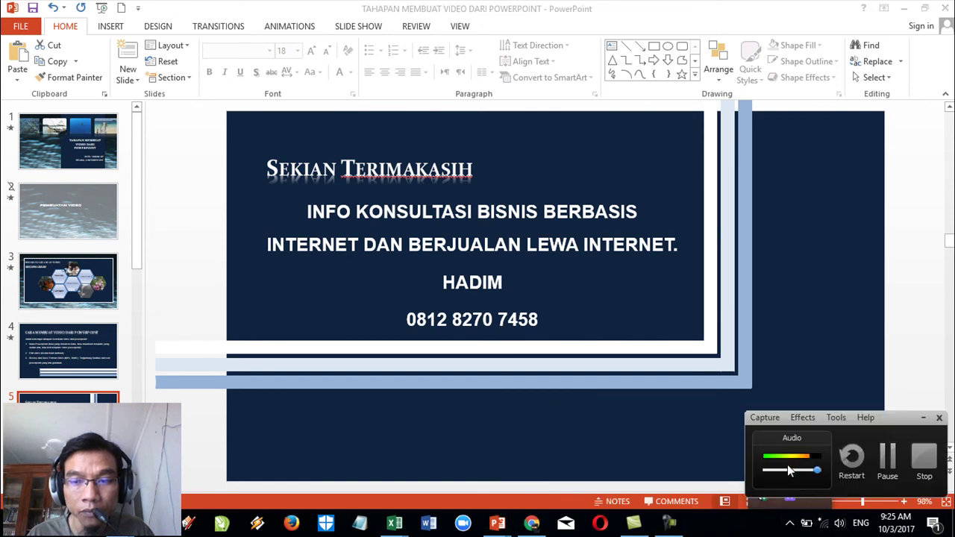